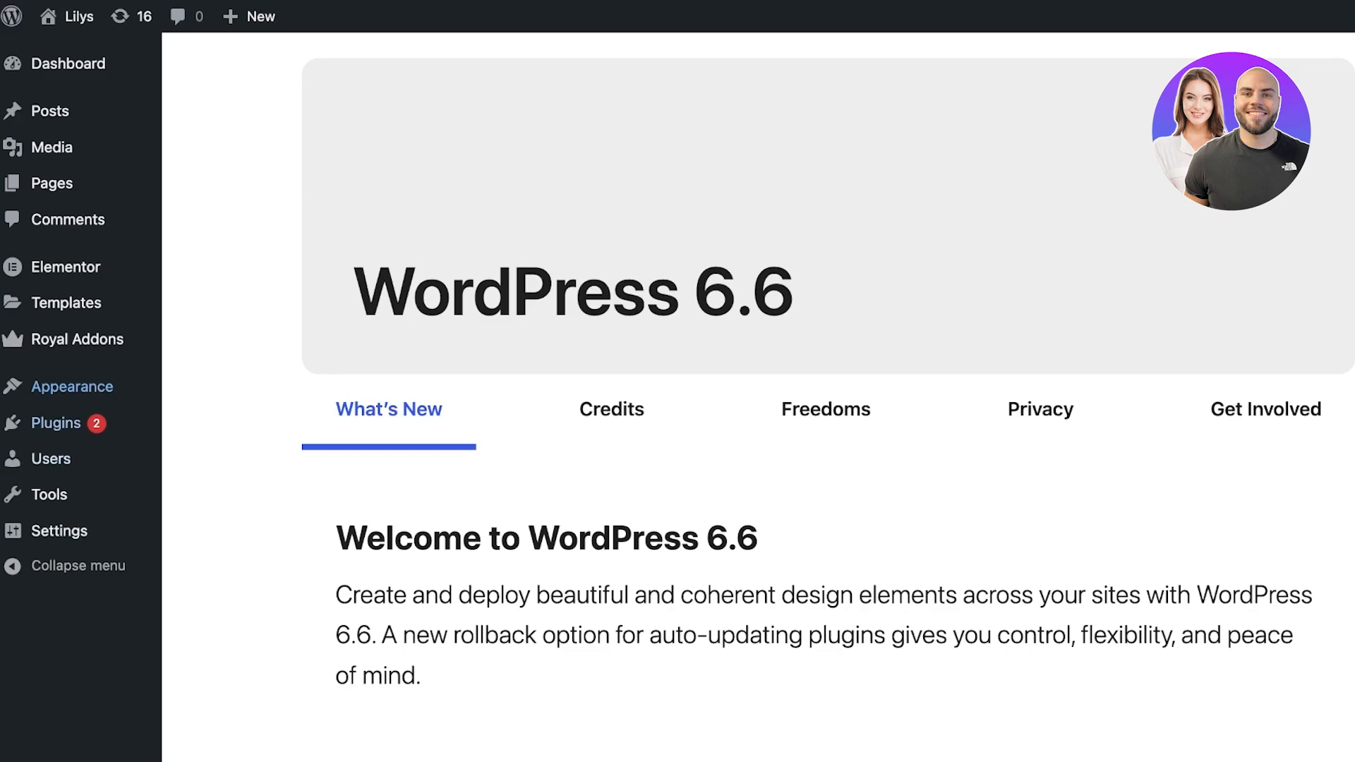
Open the list of installed plugins and look through it.
mouse_move(56, 423)
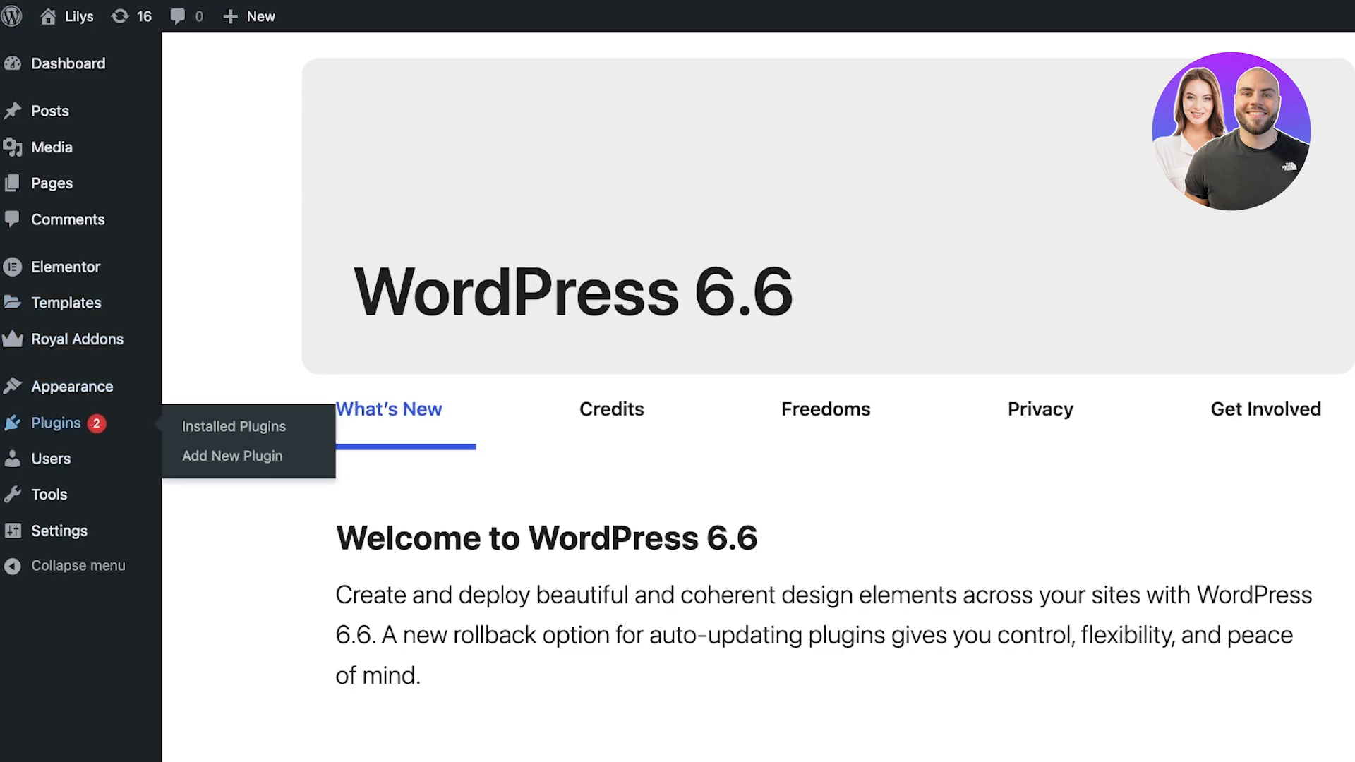
mouse_move(71, 387)
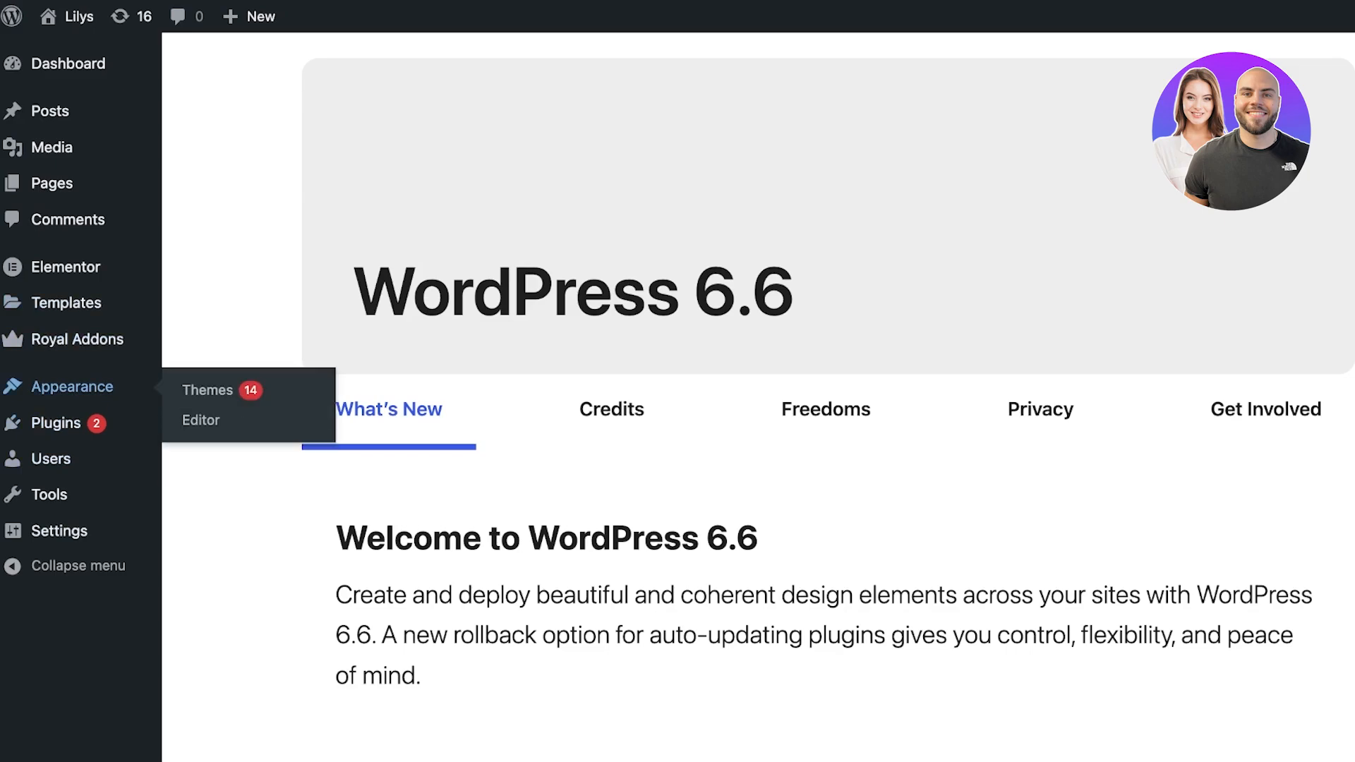
click(234, 426)
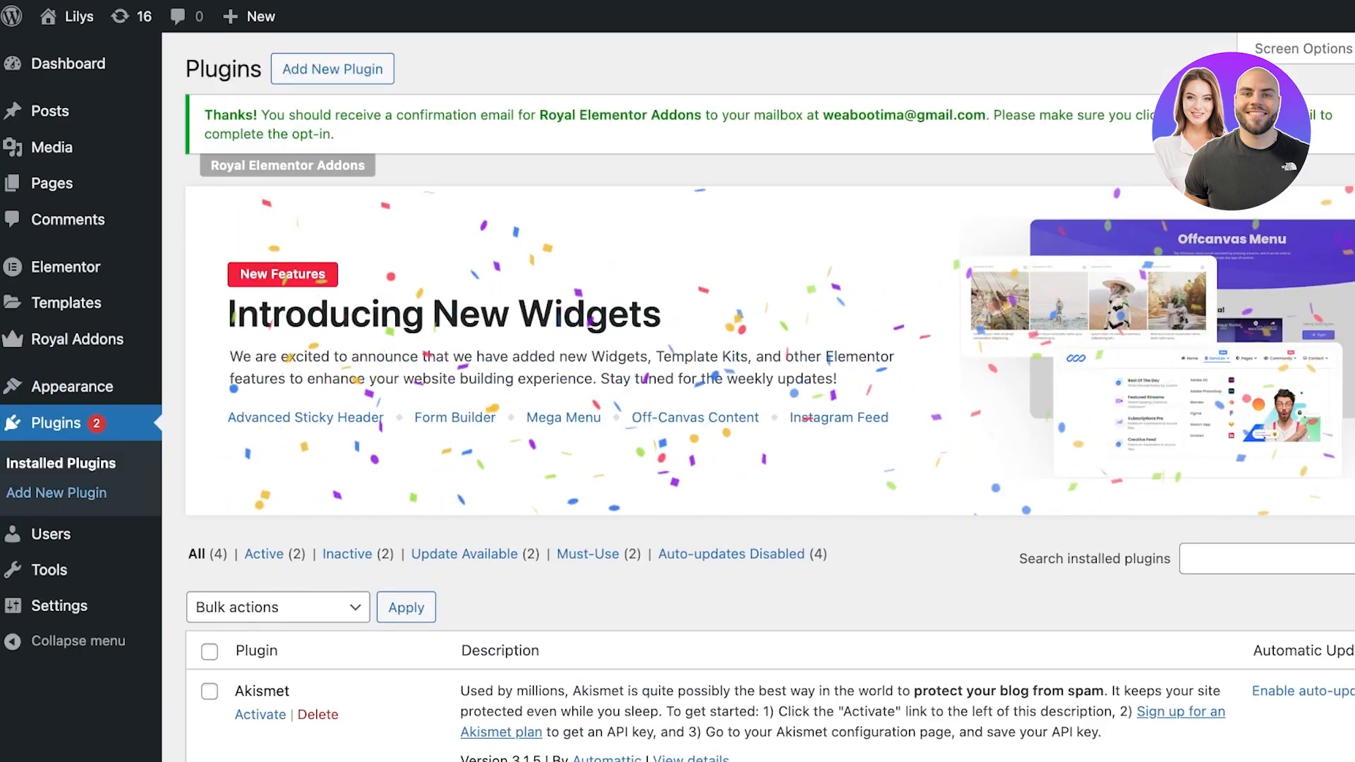
scroll(769, 395, down, 2)
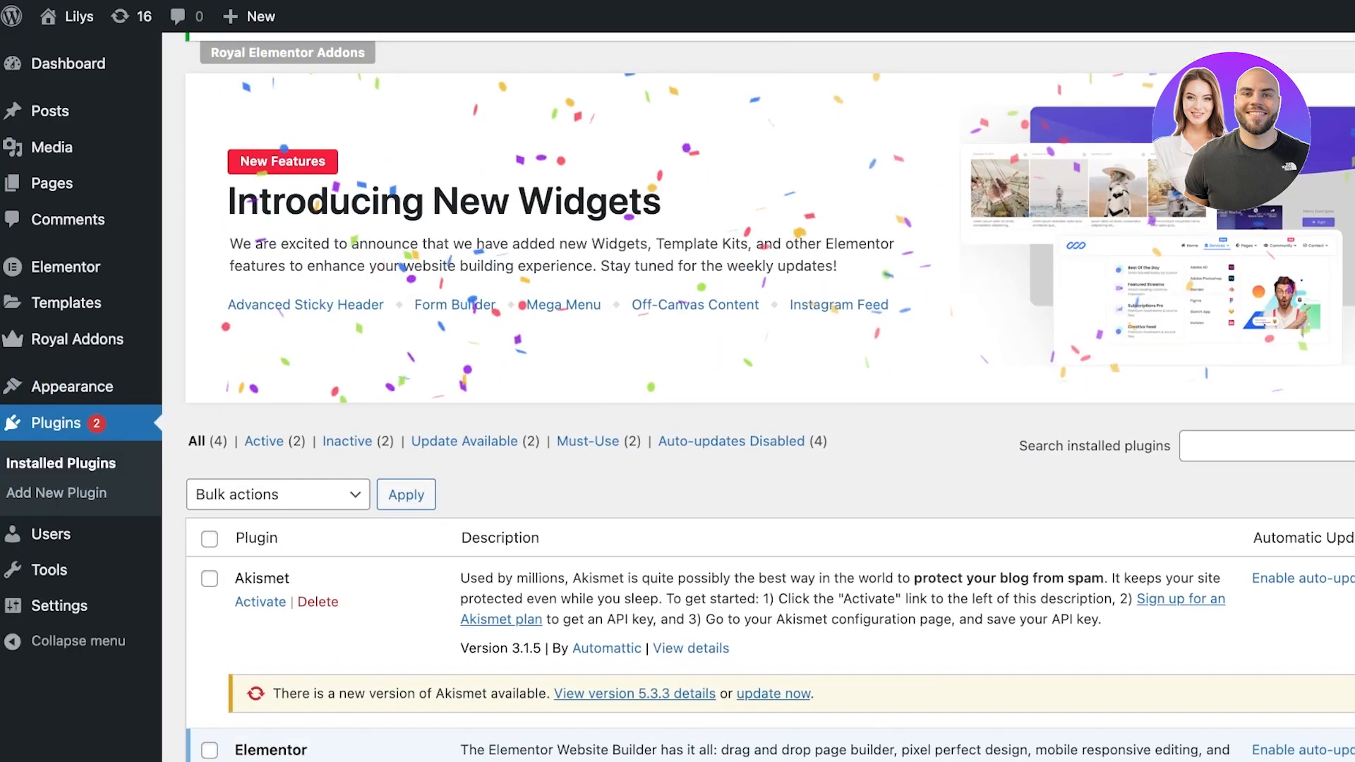
Search the plugin directory for "woocommerce" and install the WooCommerce plugin.
click(56, 492)
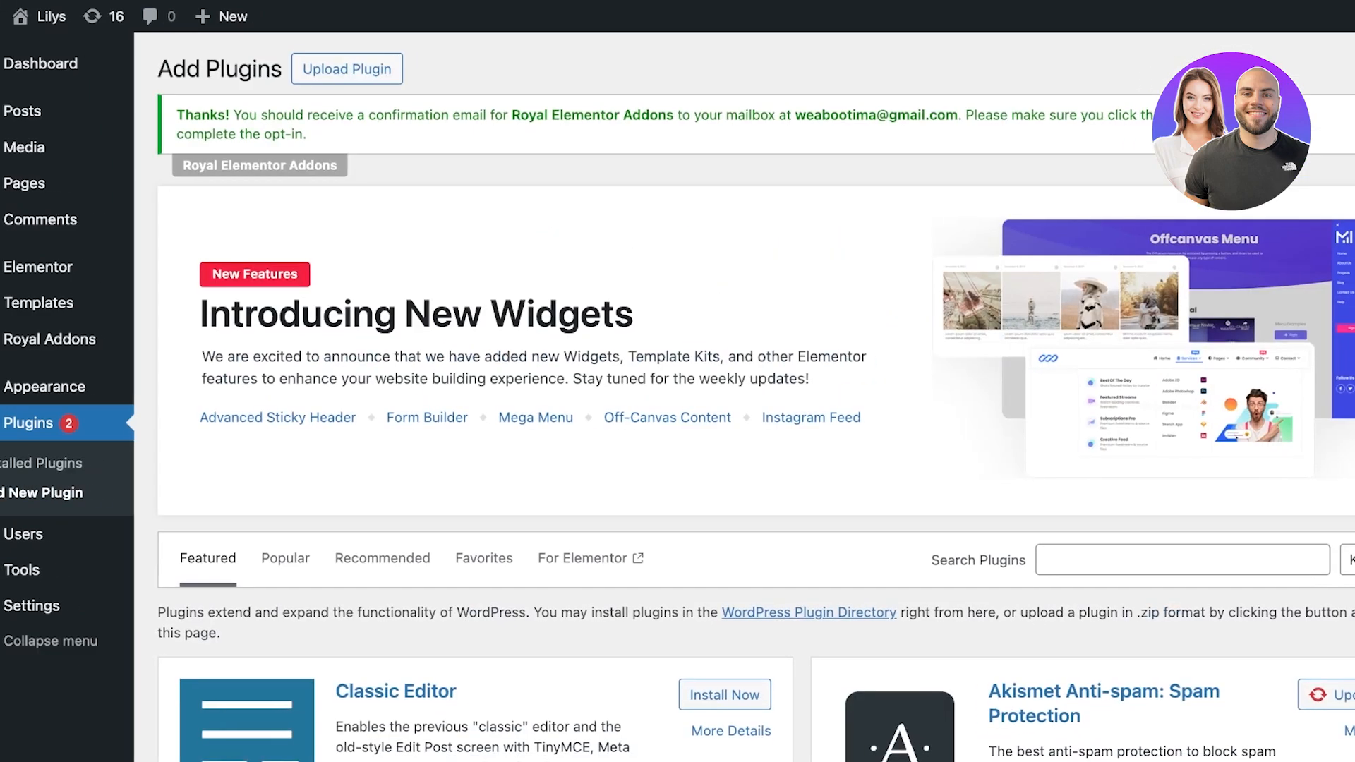
click(1199, 560)
text(w)
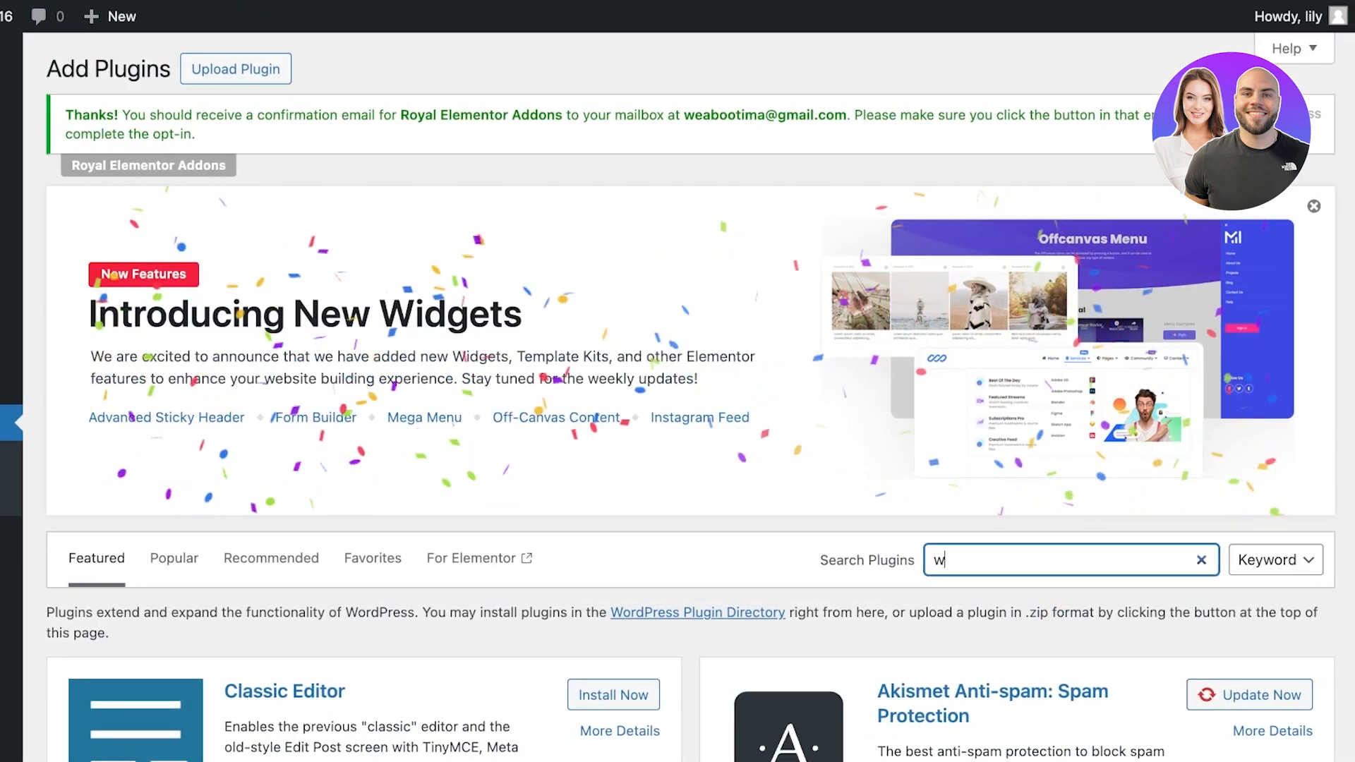
text(oocommerce)
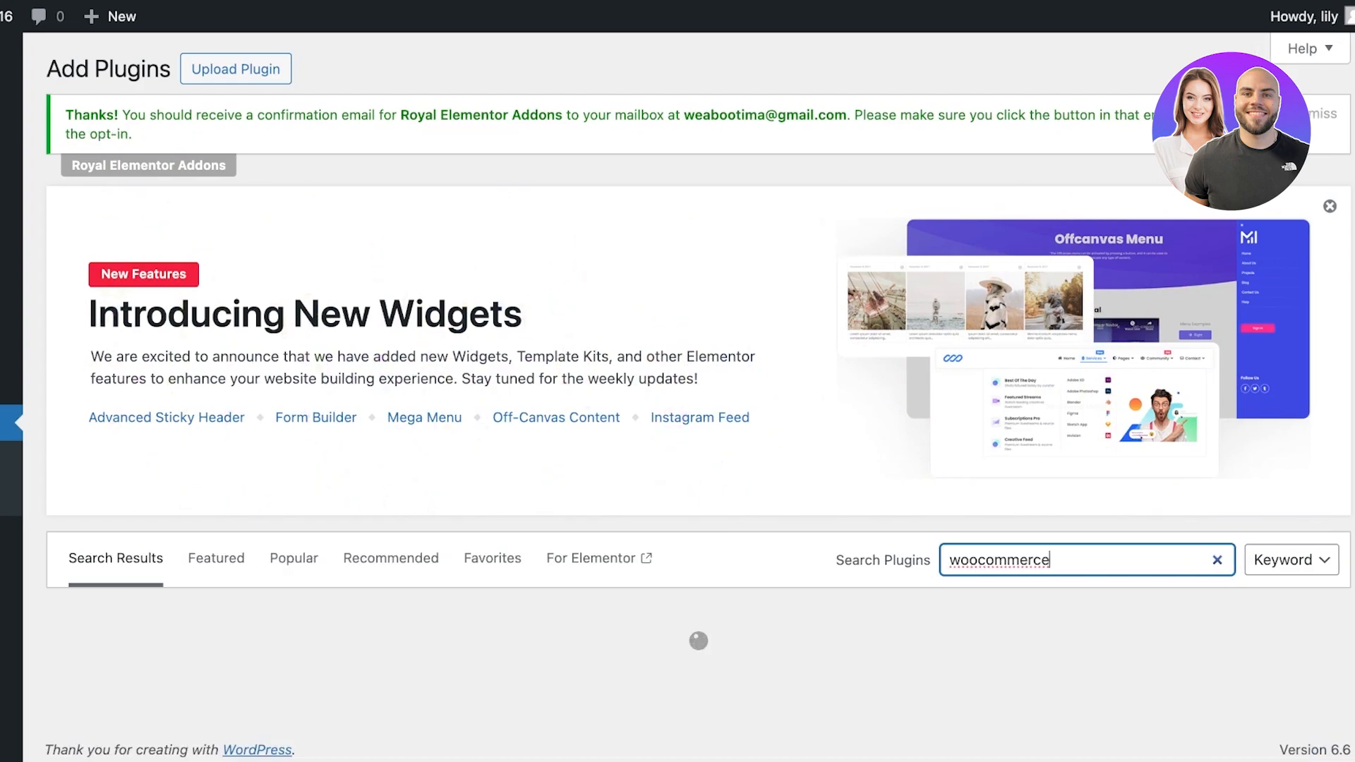
scroll(690, 397, down, 3)
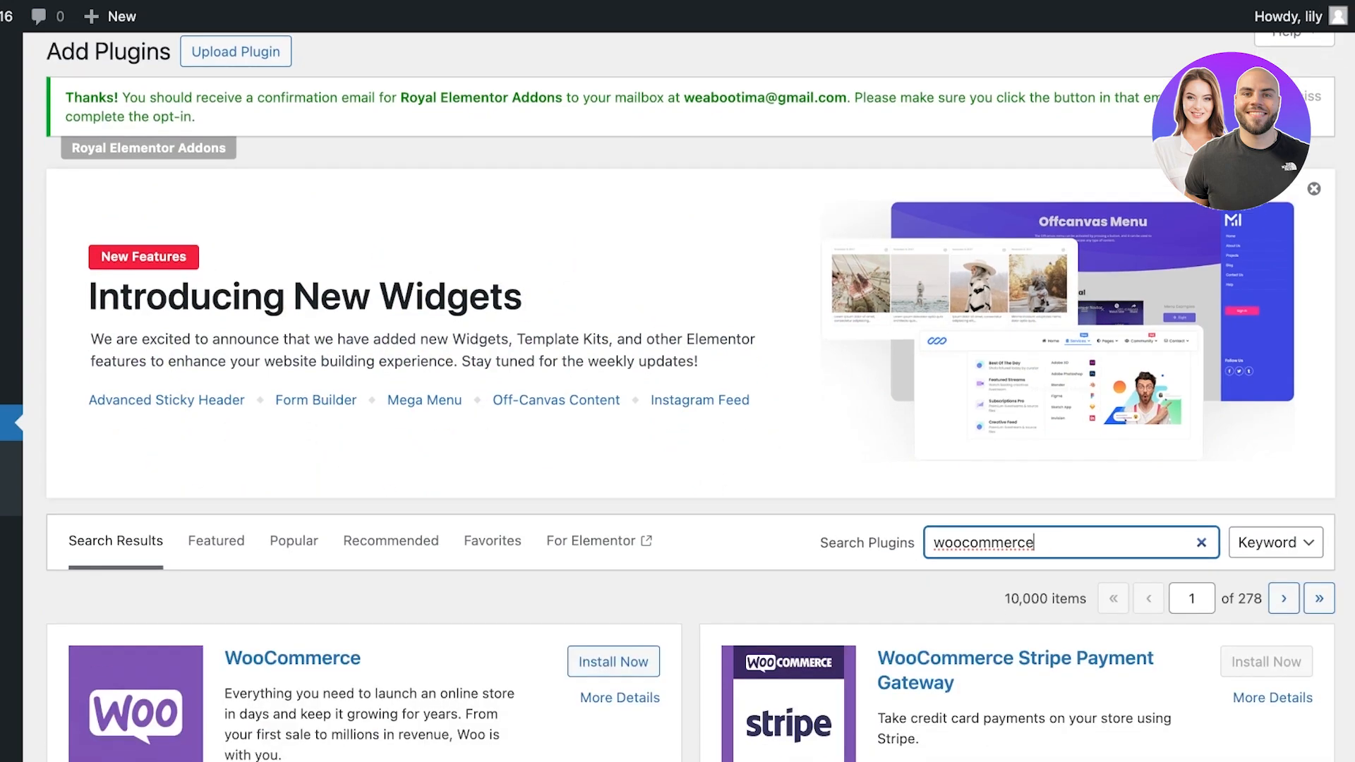
click(613, 438)
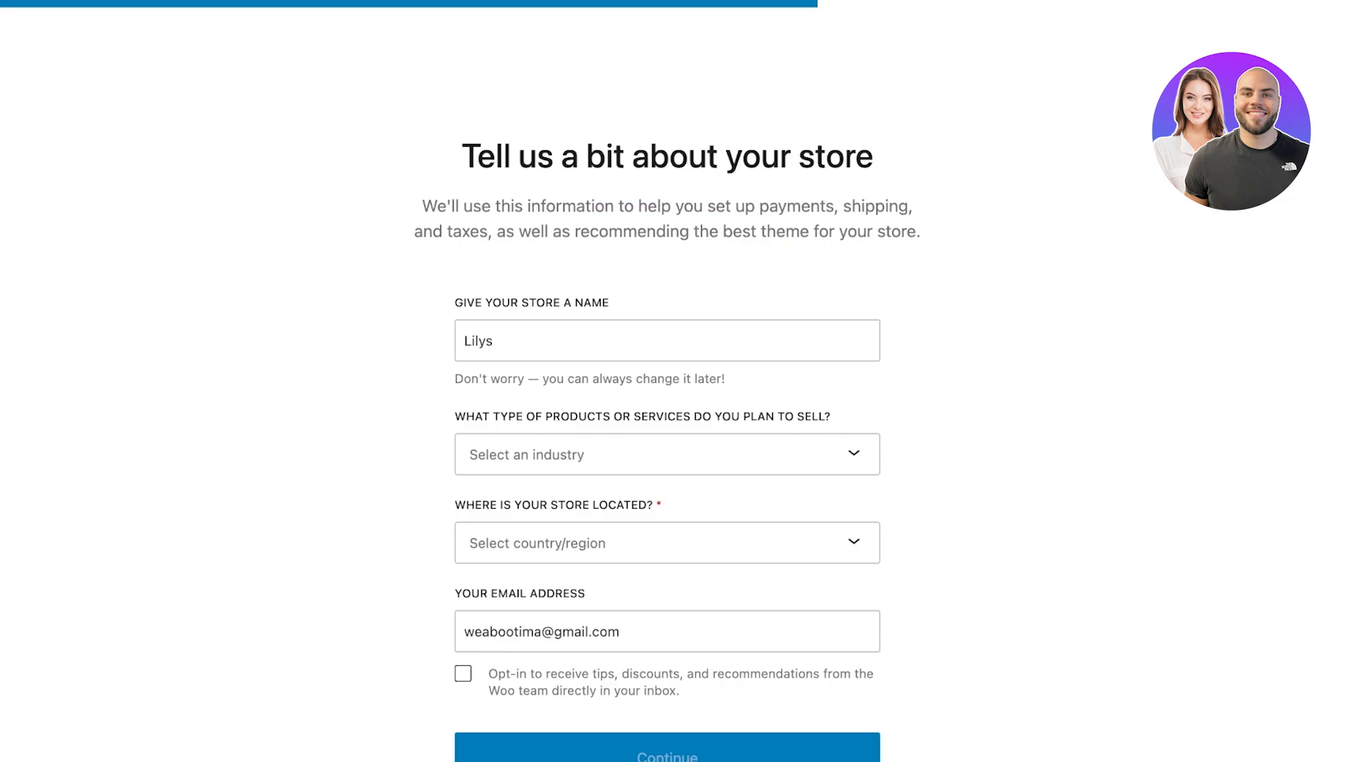
Set the store's industry to Clothing and accessories and its location to Pakistan — Islamabad Capital Territory, and continue the setup.
click(667, 442)
click(553, 493)
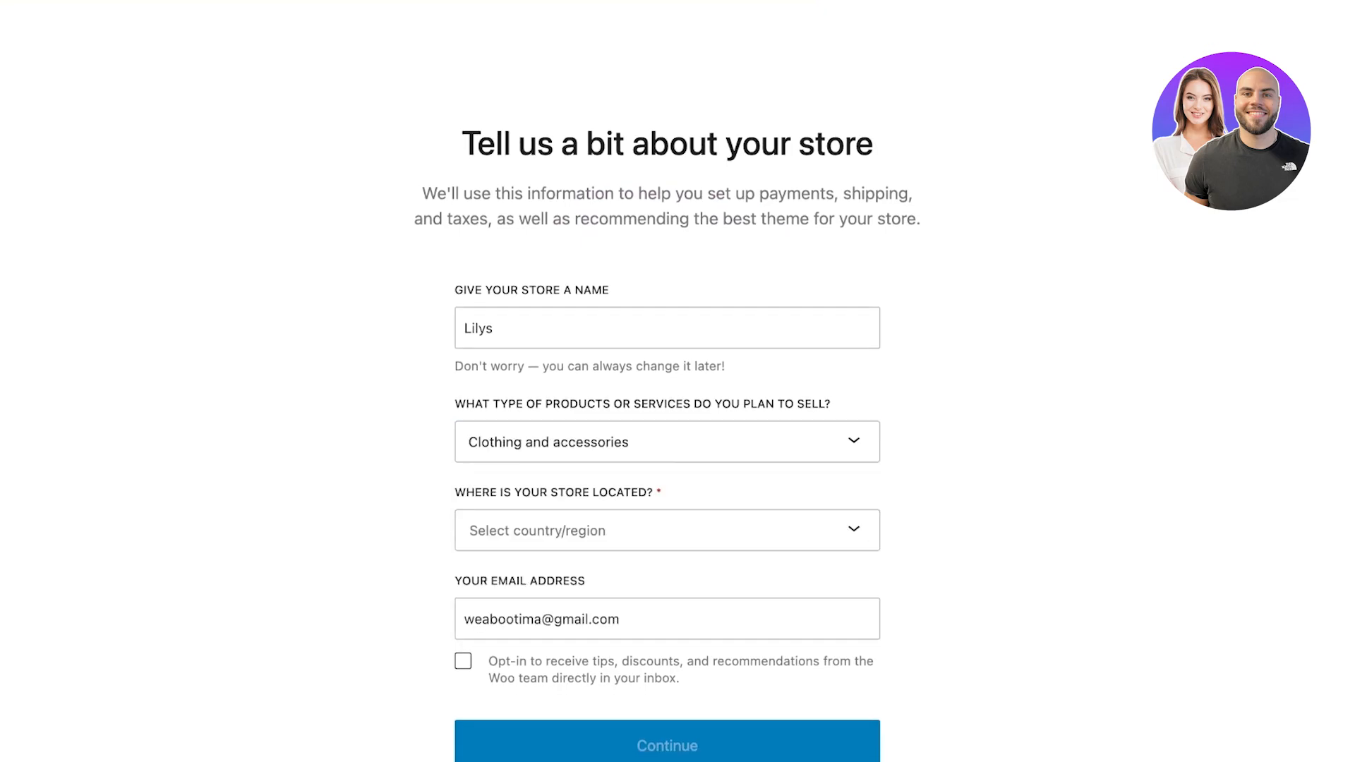
click(667, 530)
text(paki)
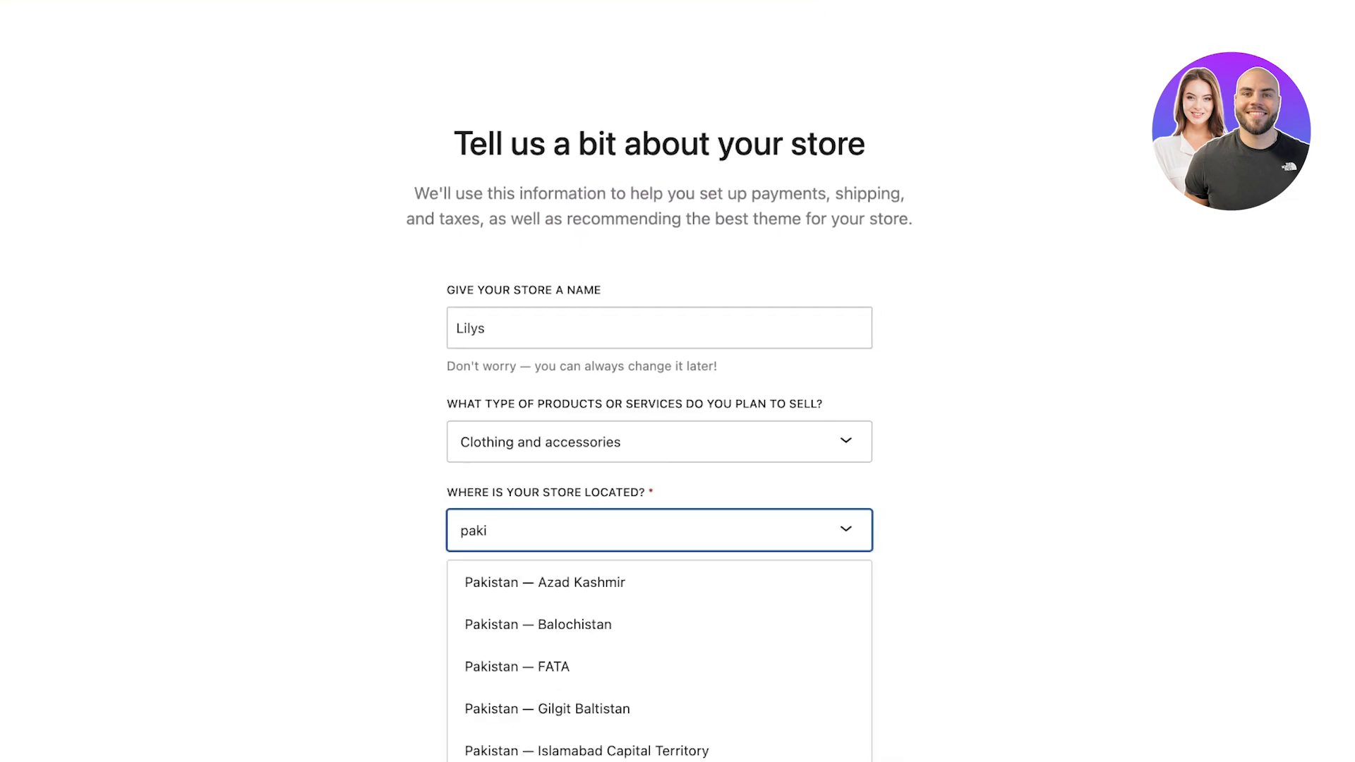
click(635, 749)
scroll(666, 423, down, 4)
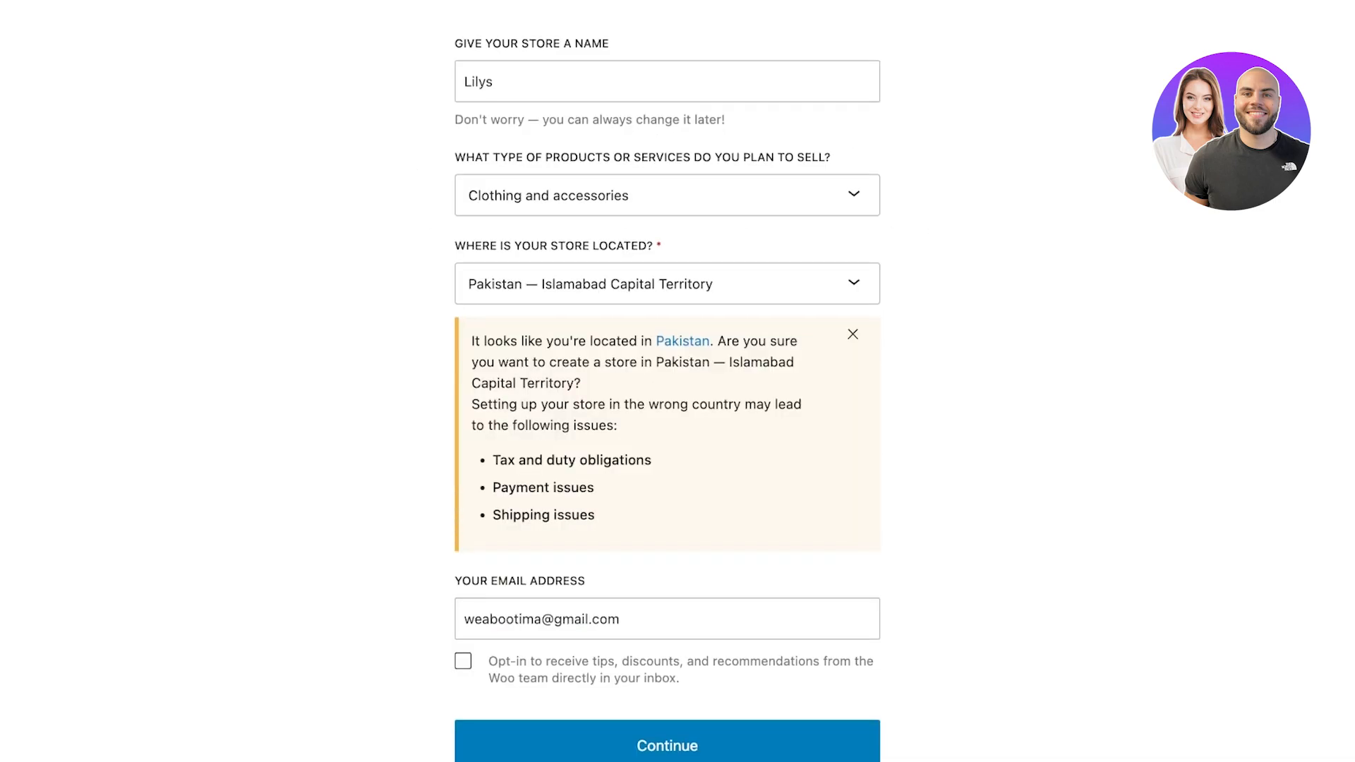
click(667, 745)
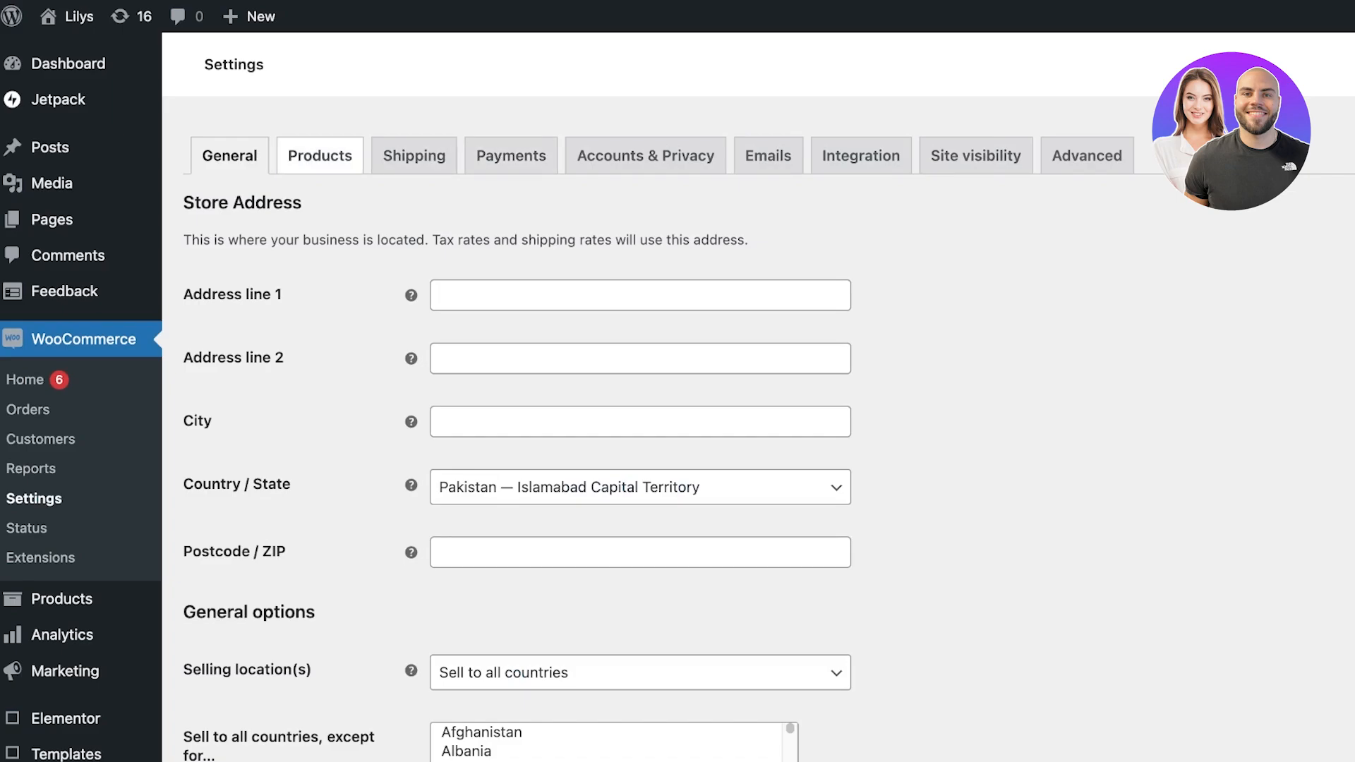
Review the payment methods and recommended payment providers in the WooCommerce settings.
click(511, 155)
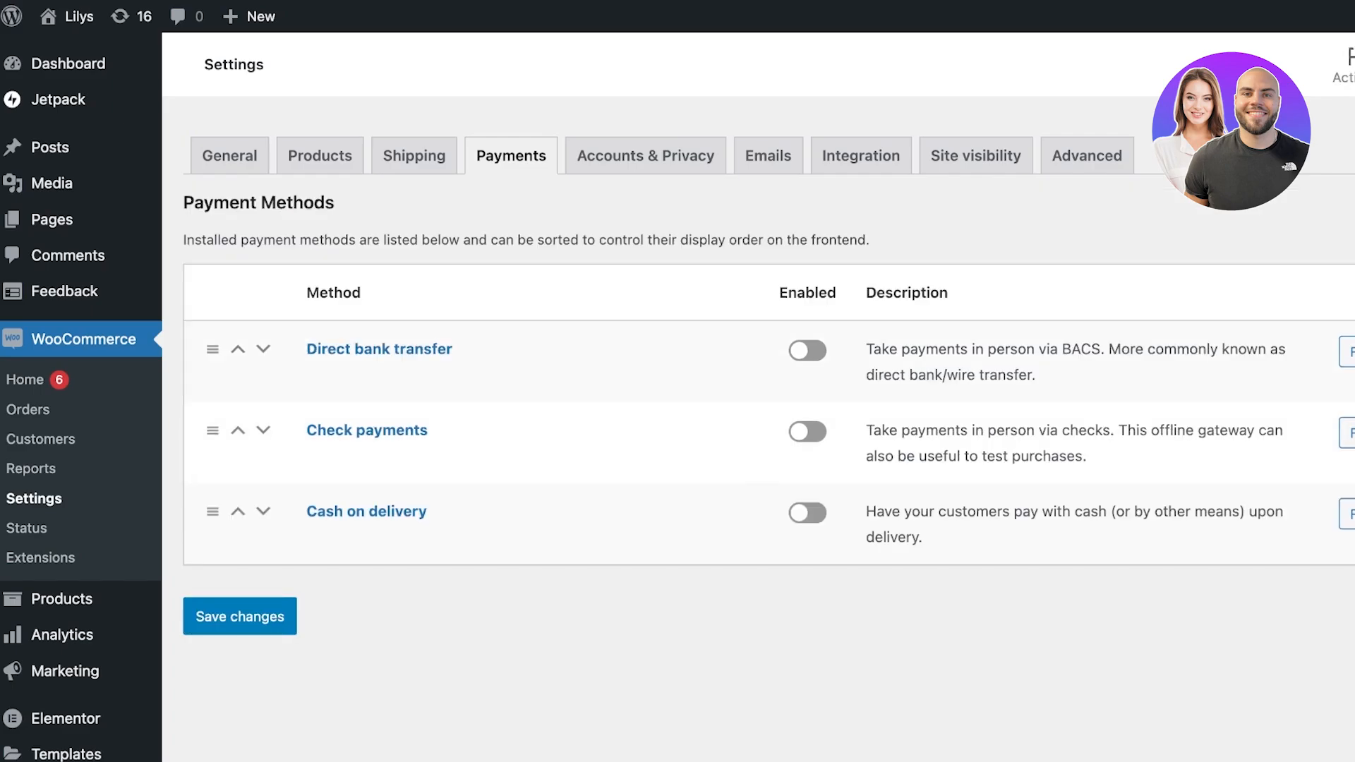
scroll(66, 706, down, 6)
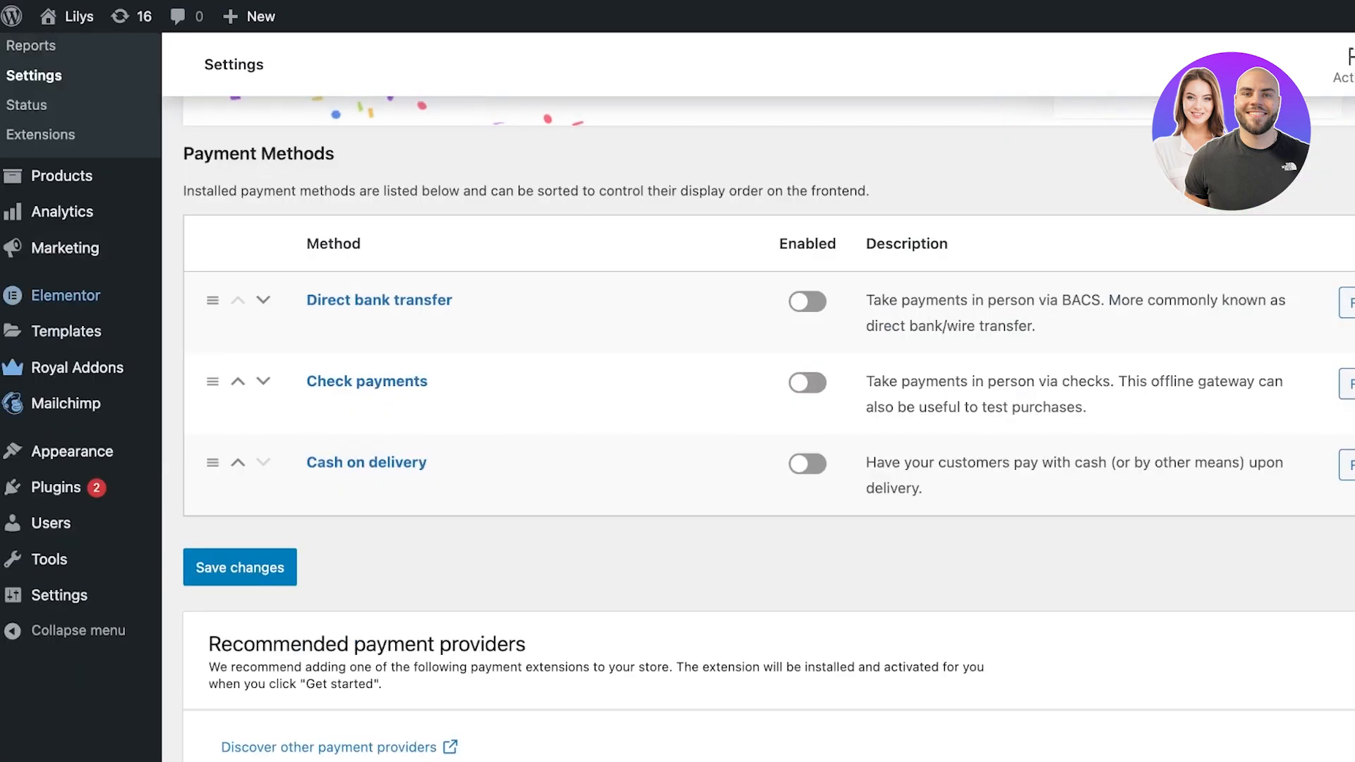
Search the directory of new plugins for "paypal".
mouse_move(56, 487)
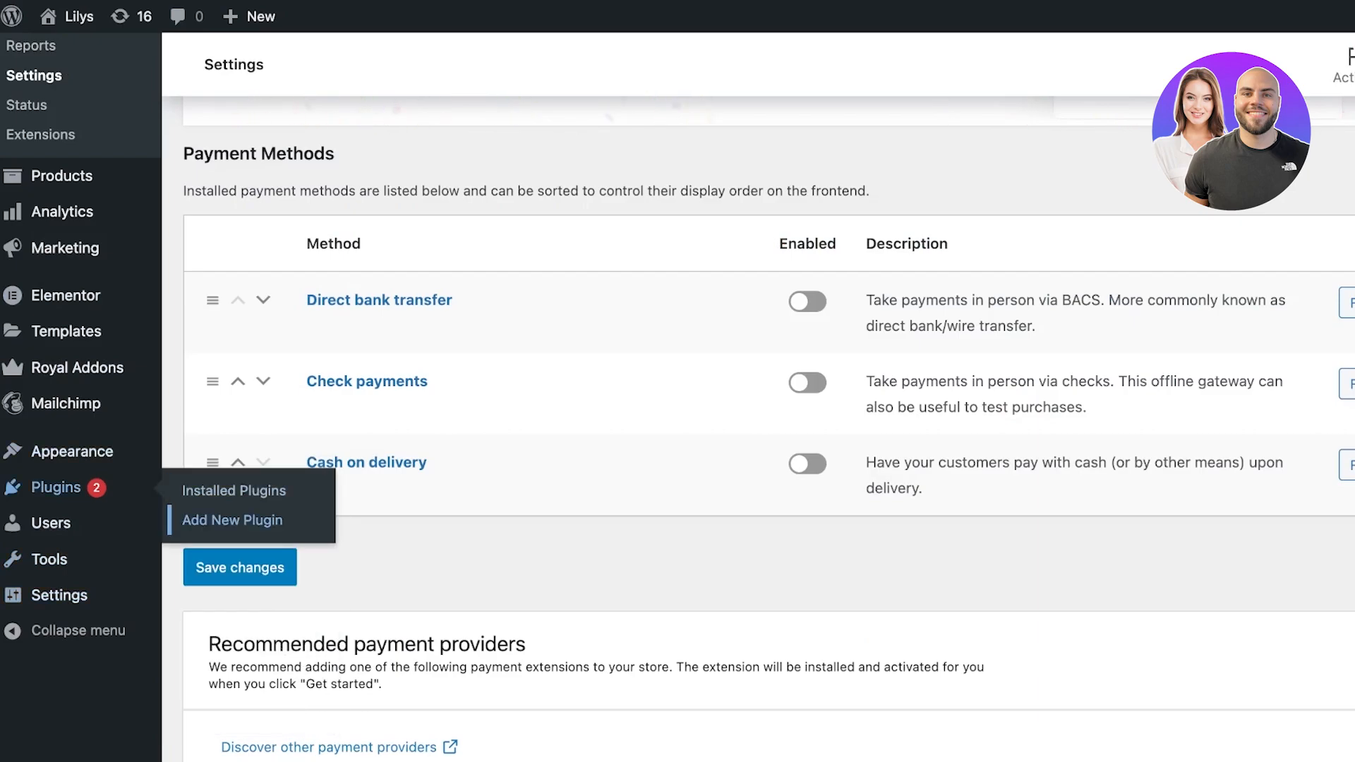
click(233, 520)
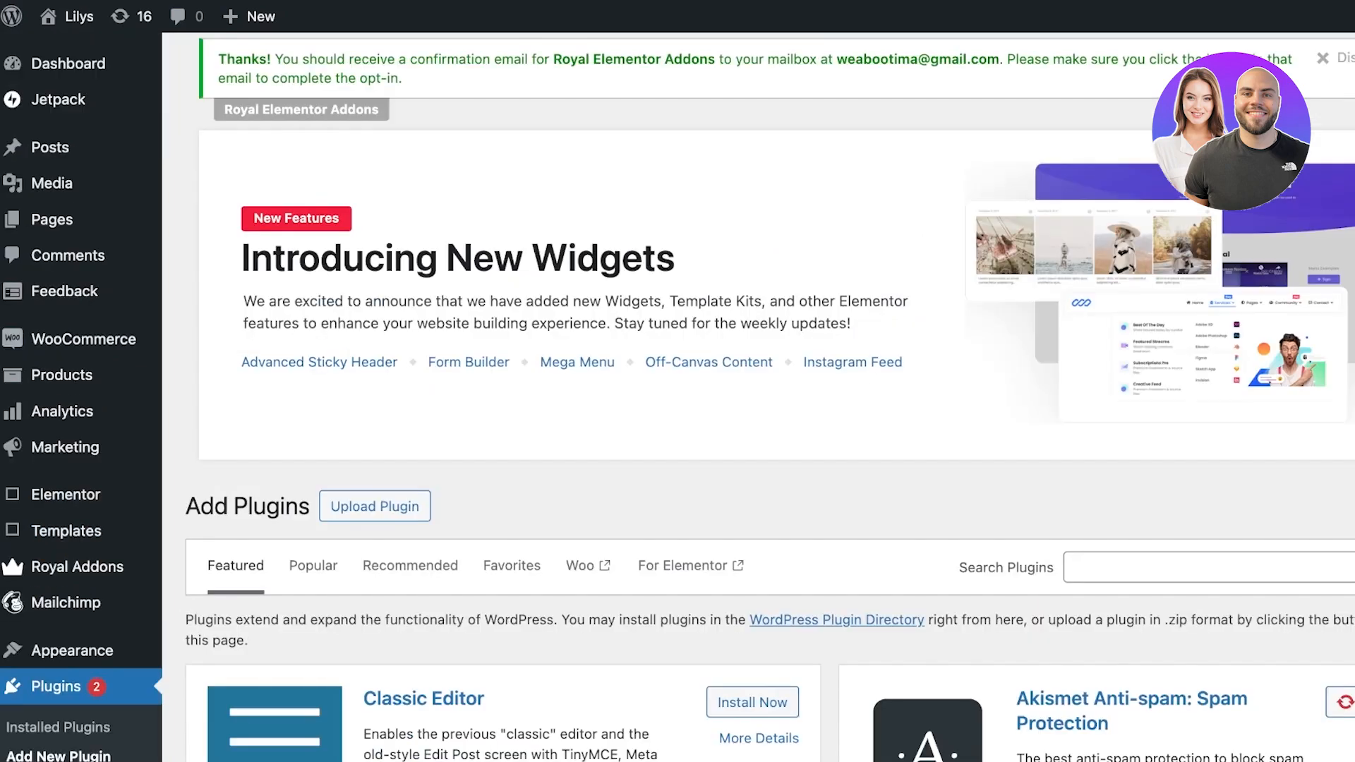
scroll(705, 424, down, 4)
click(1199, 203)
text(paypal)
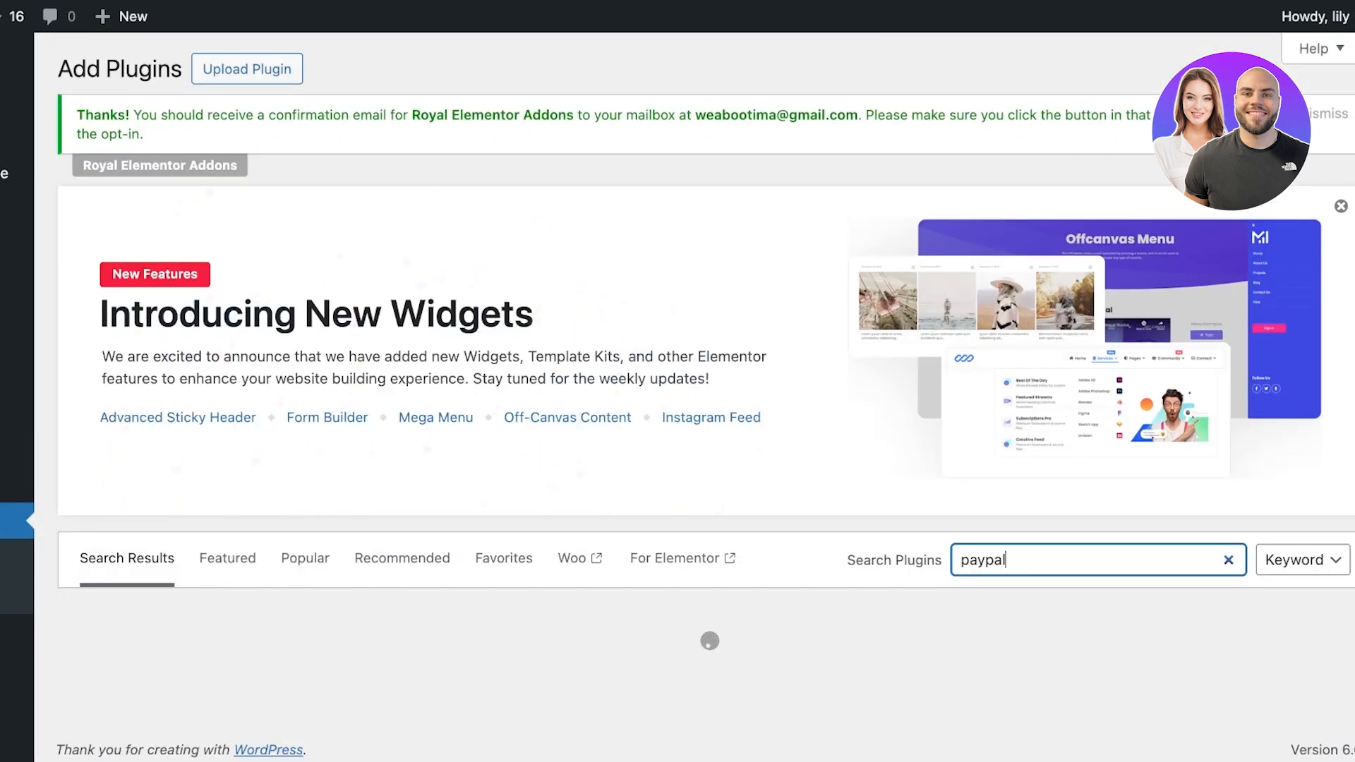
scroll(677, 395, down, 2)
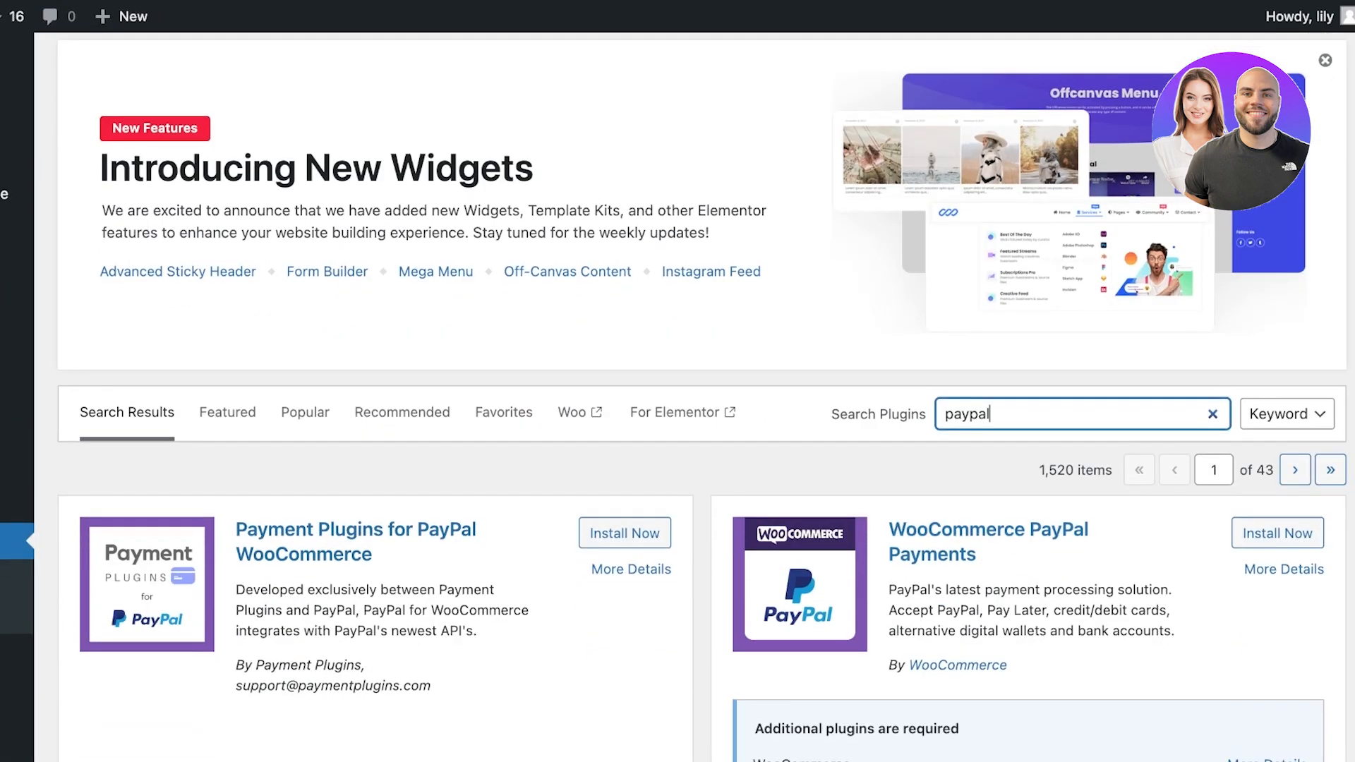
Compare the PayPal plugins in the search results by publisher, rating, installations and compatibility.
scroll(678, 395, down, 4)
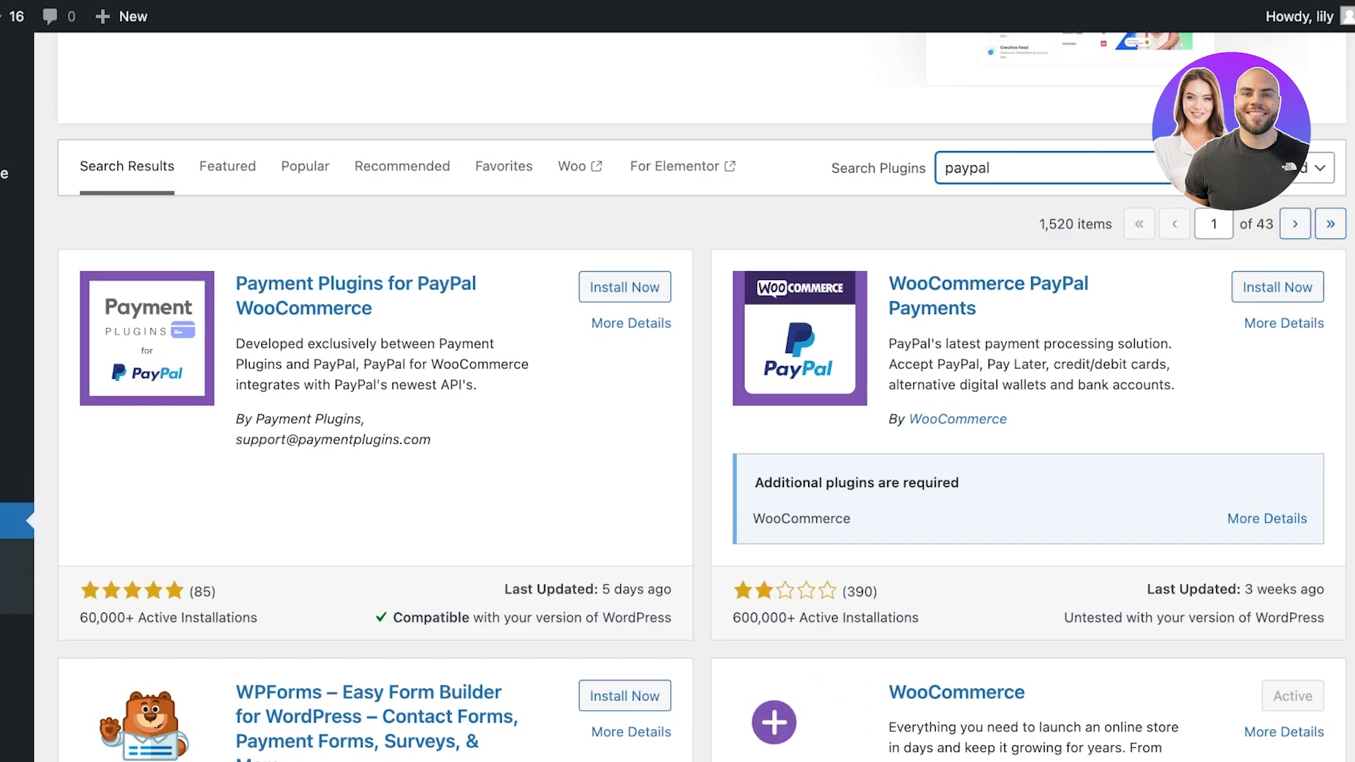
scroll(677, 395, down, 9)
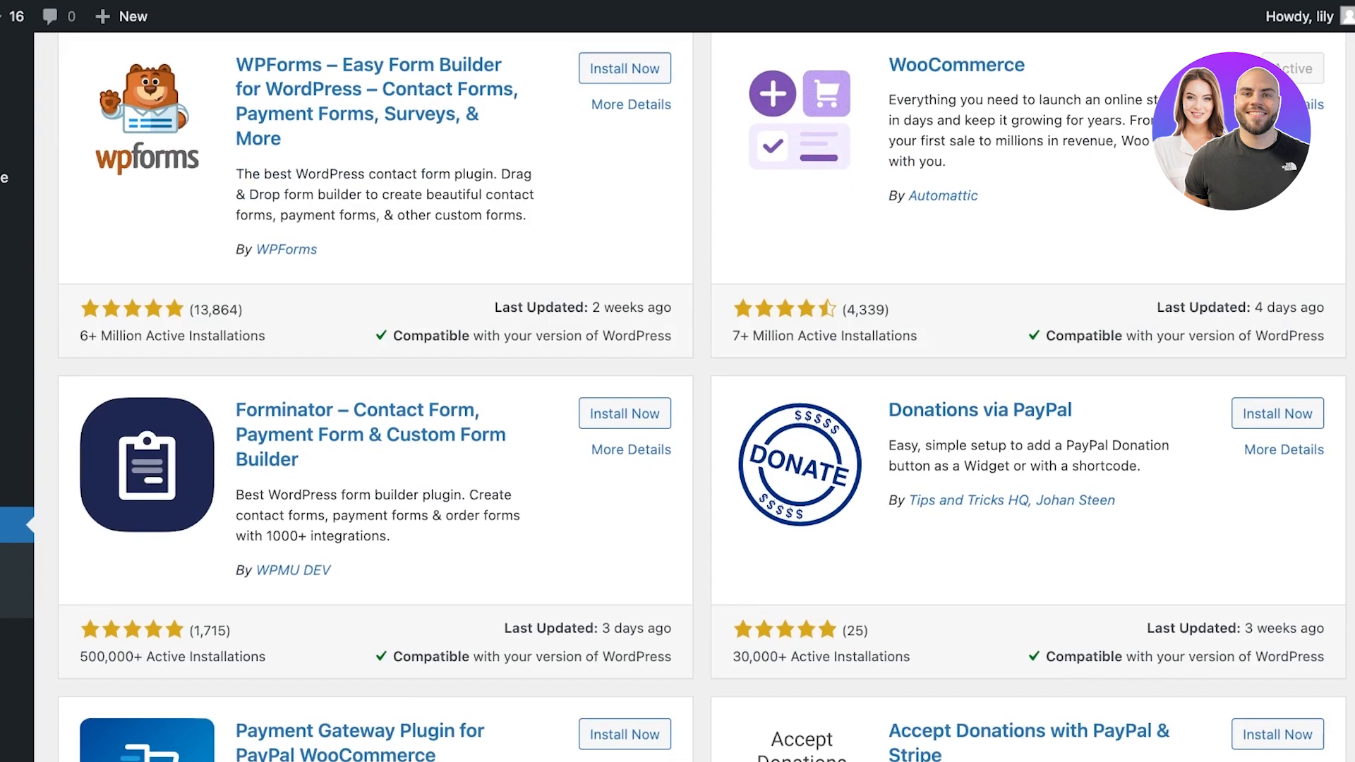
scroll(677, 395, down, 1)
scroll(677, 395, down, 6)
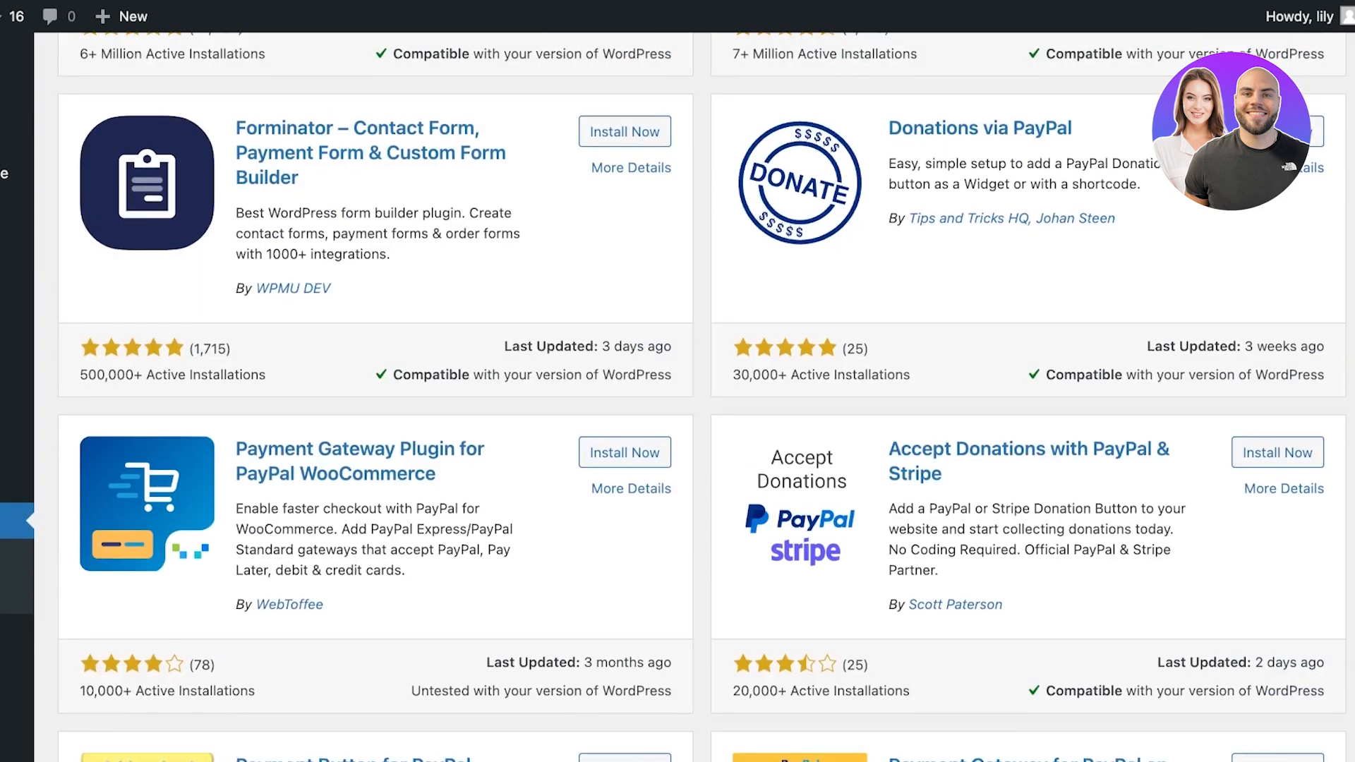
scroll(677, 395, down, 1)
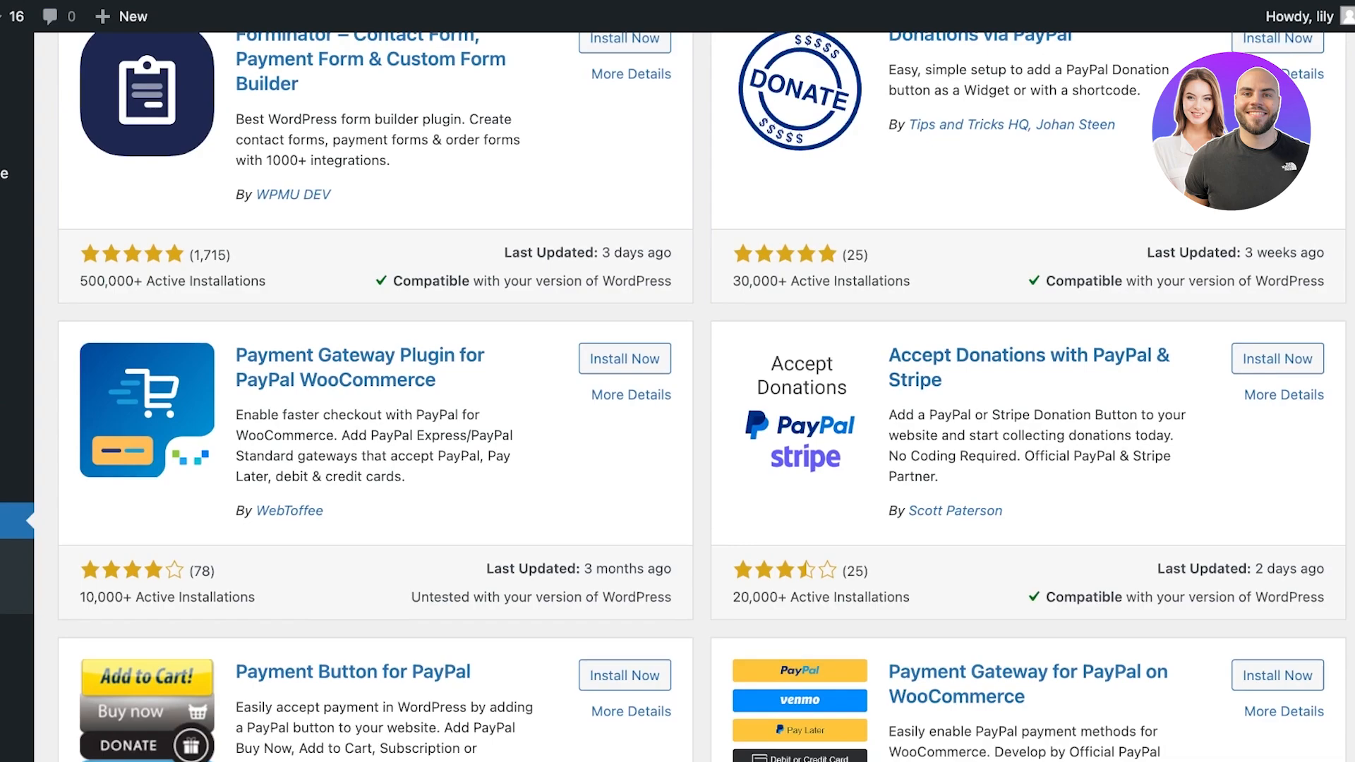
scroll(677, 395, down, 4)
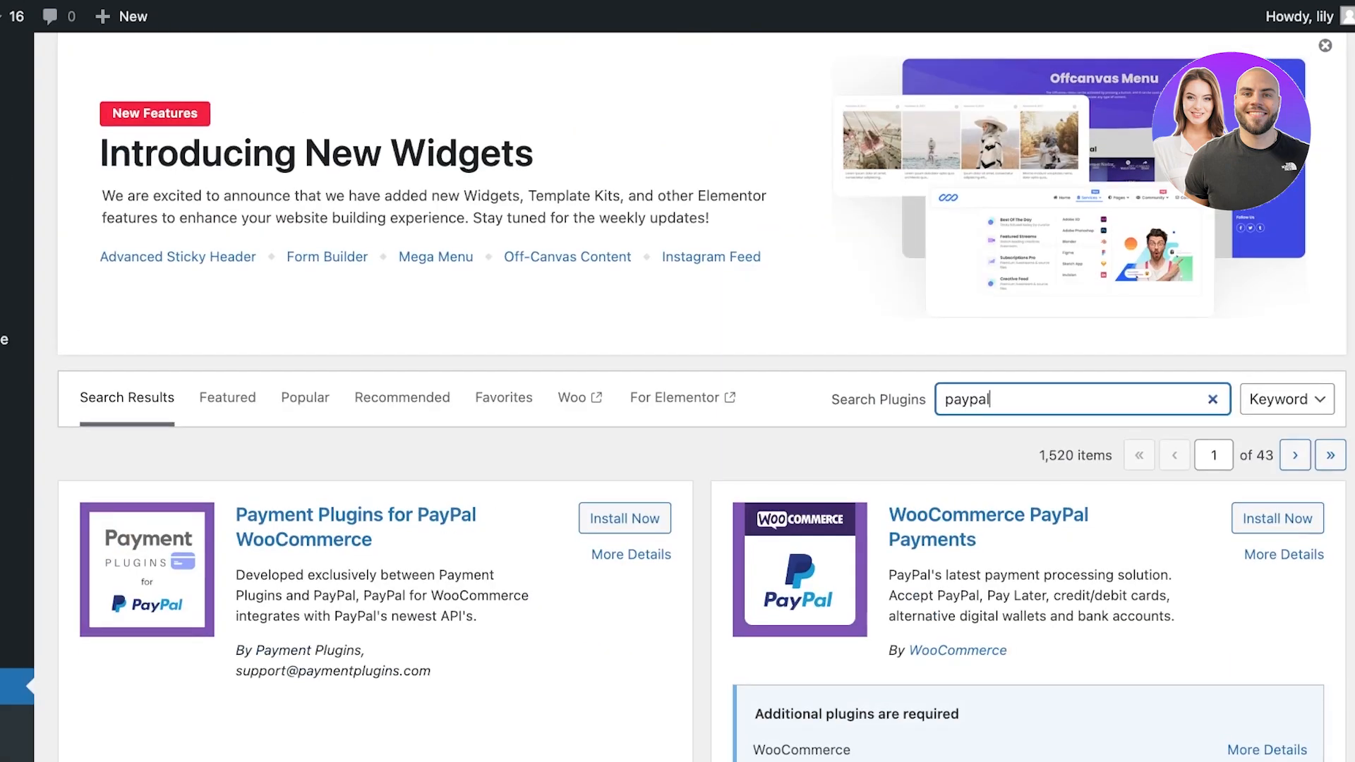
scroll(678, 396, down, 1)
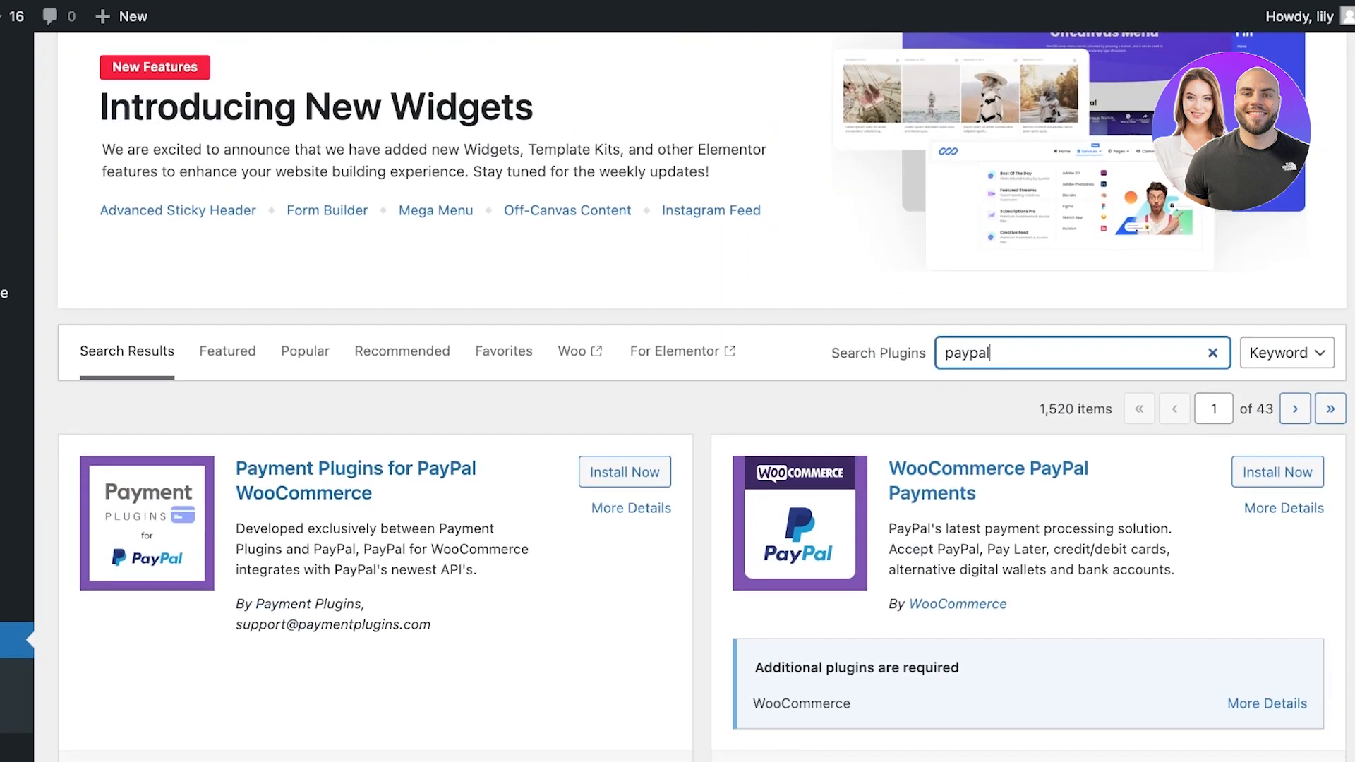
scroll(678, 395, down, 1)
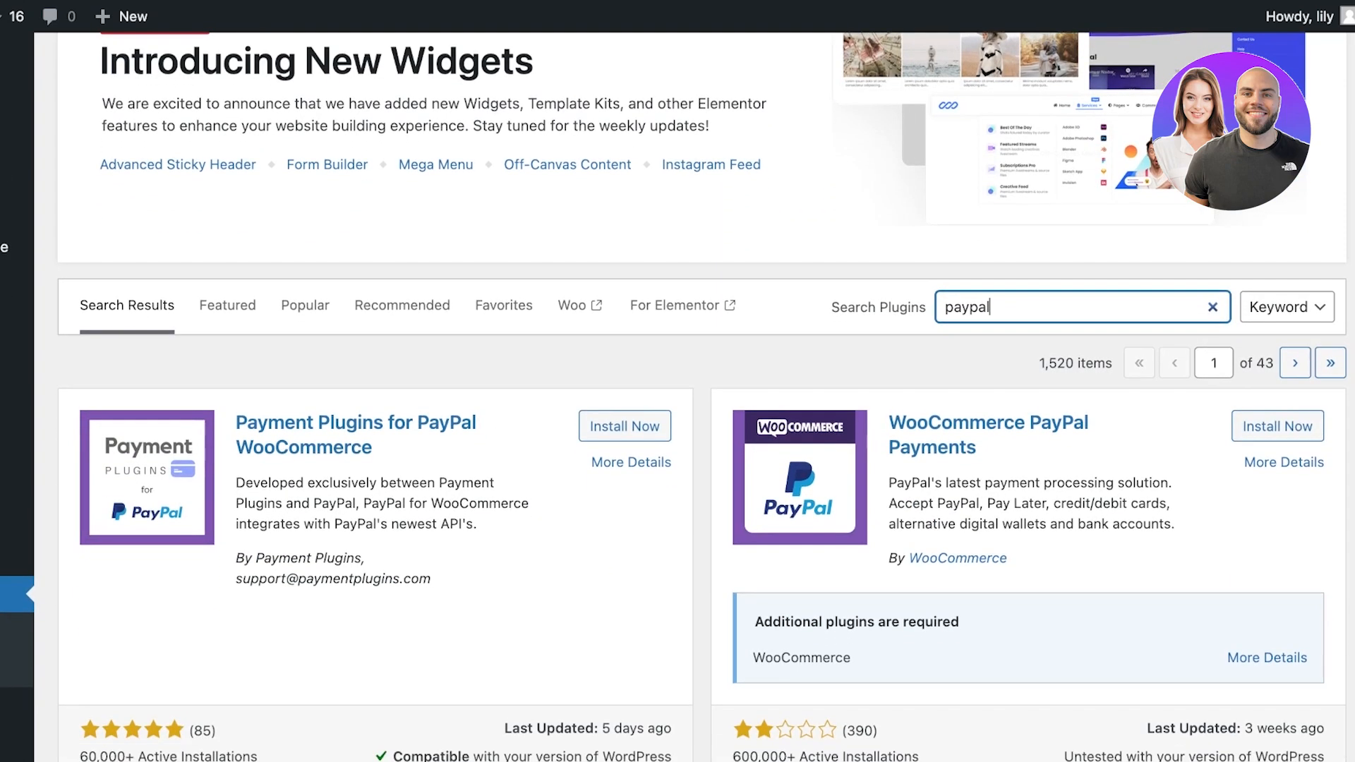
Install the Payment Plugins for PayPal WooCommerce plugin.
drag(271, 558, 365, 558)
click(395, 561)
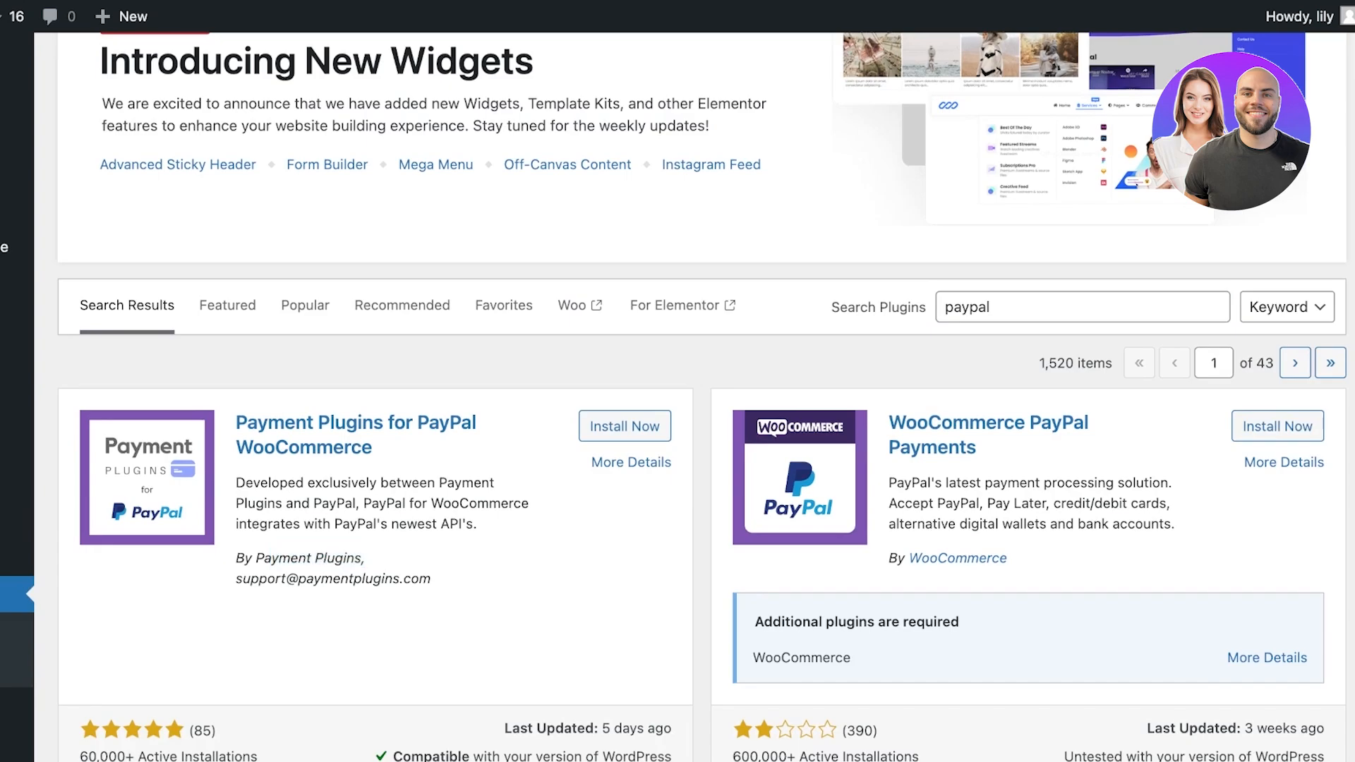
click(624, 426)
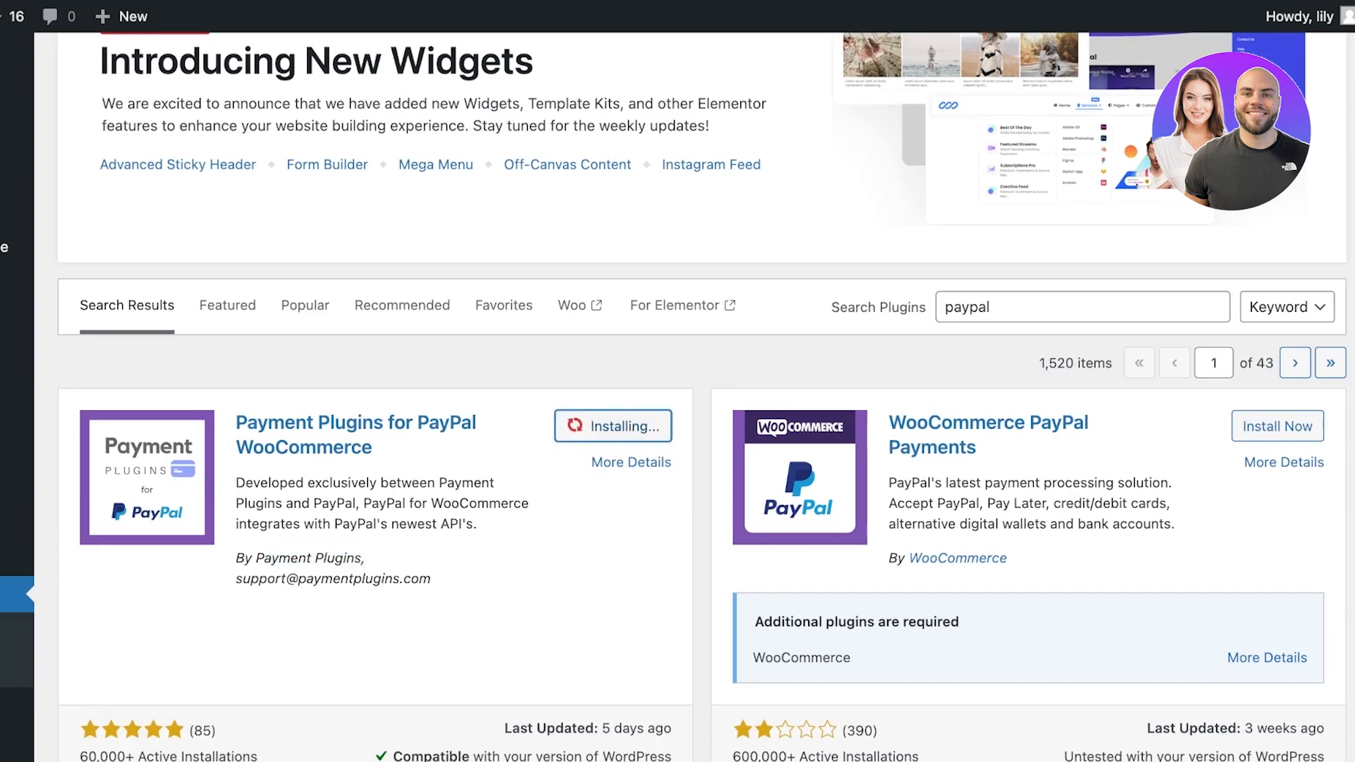
Install WebToffee's Payment Gateway Plugin for PayPal WooCommerce from the same search results.
scroll(677, 395, down, 15)
scroll(677, 395, up, 10)
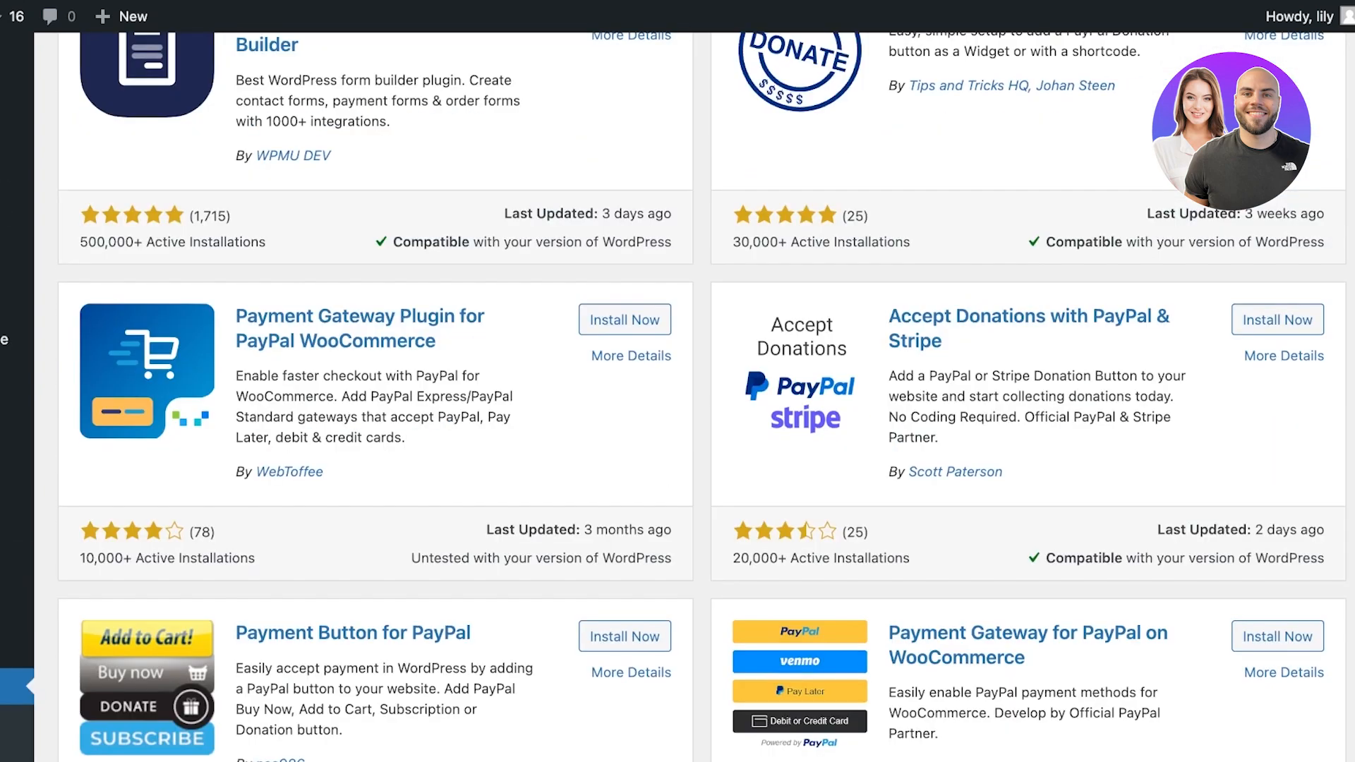
scroll(677, 395, down, 8)
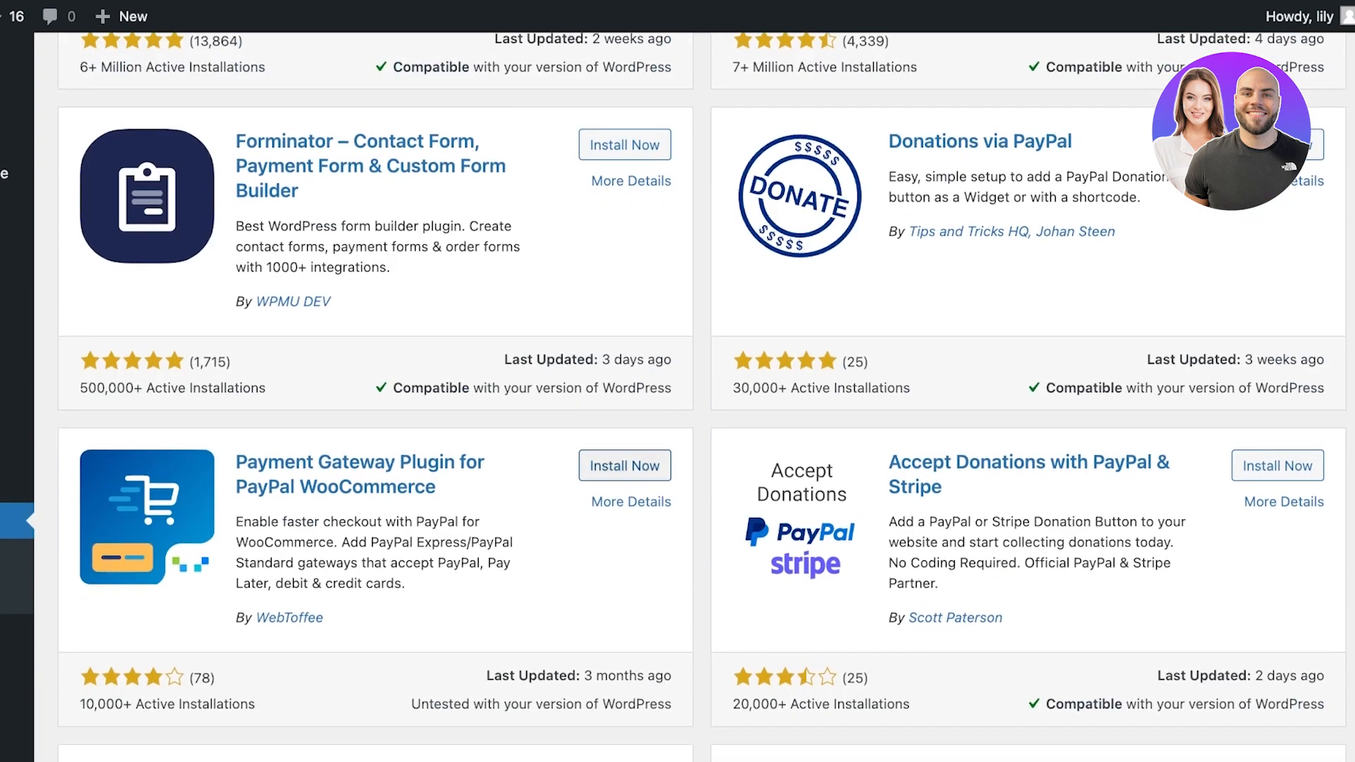
click(624, 465)
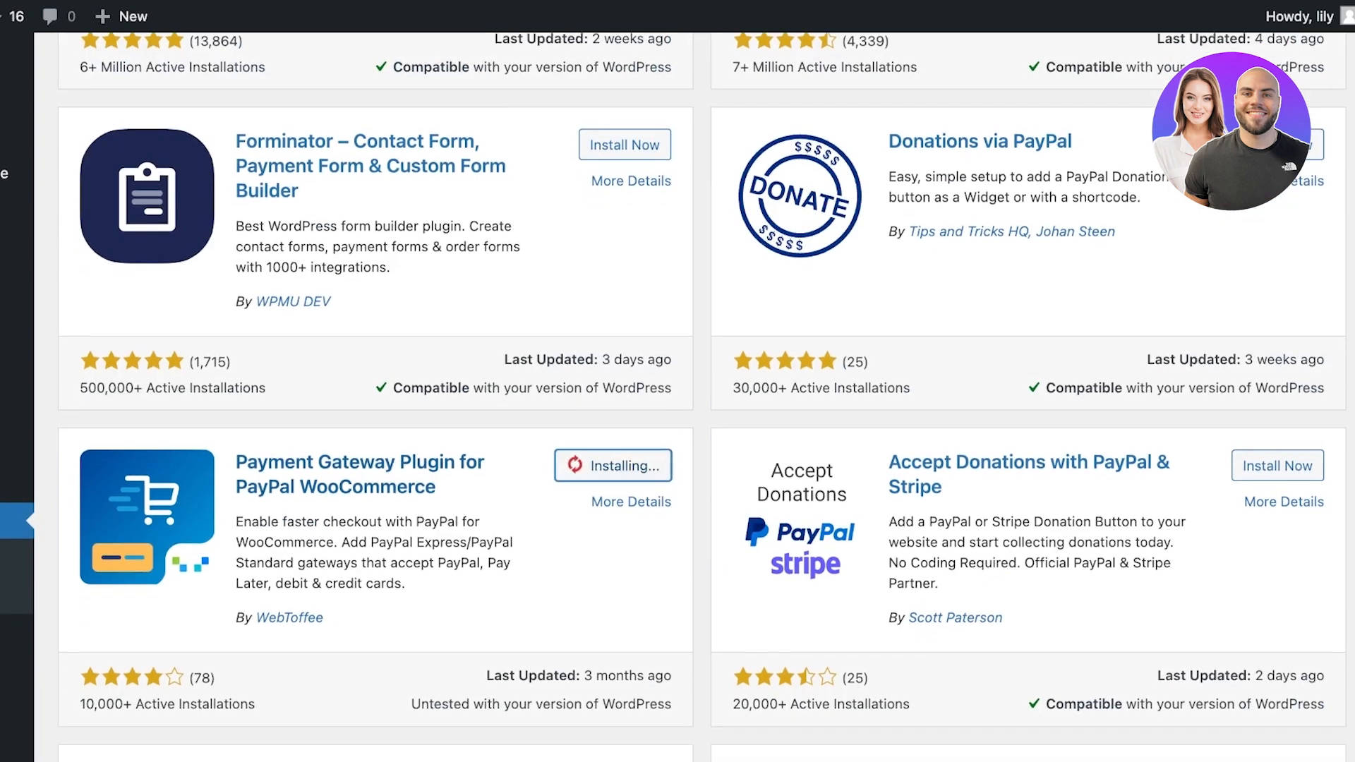
Activate Payment Plugins for PayPal WooCommerce and open its API settings.
scroll(677, 395, up, 10)
scroll(678, 395, down, 16)
scroll(677, 395, up, 15)
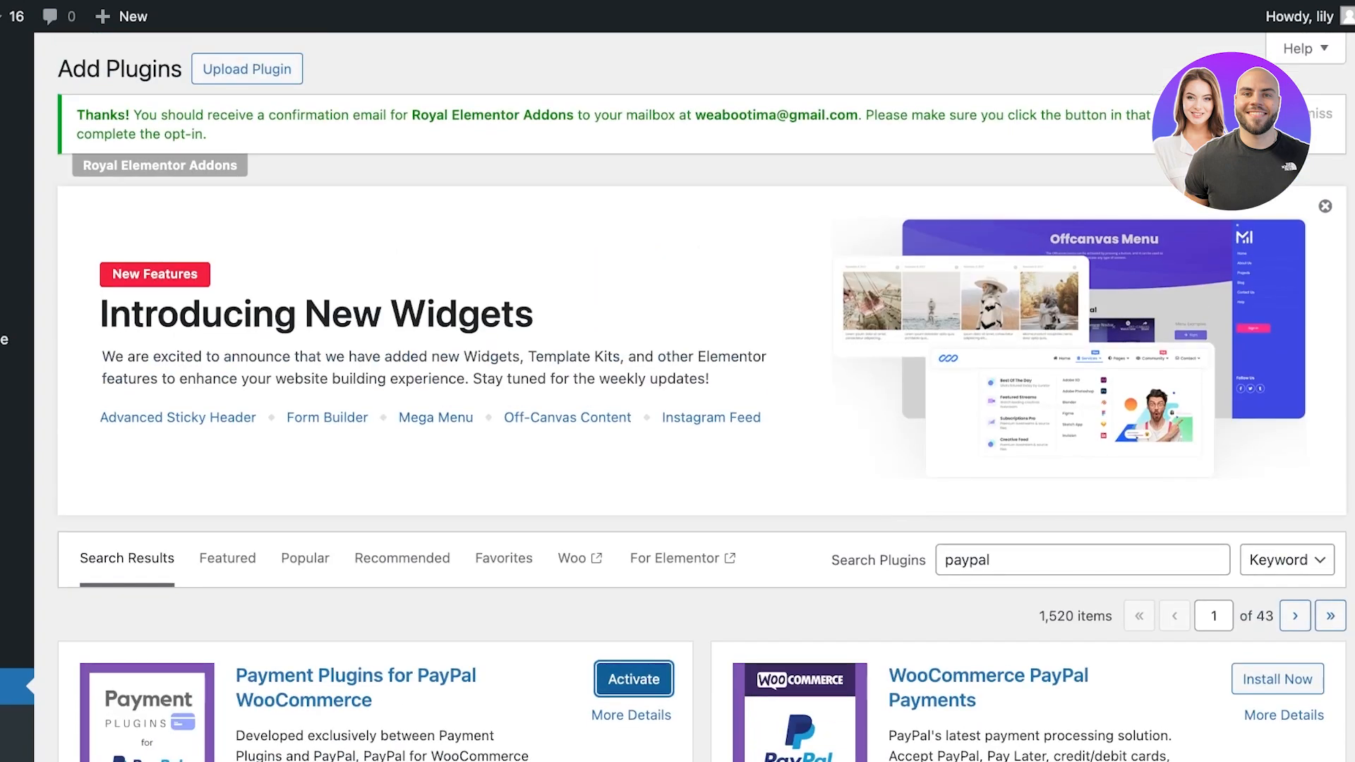
scroll(677, 395, down, 3)
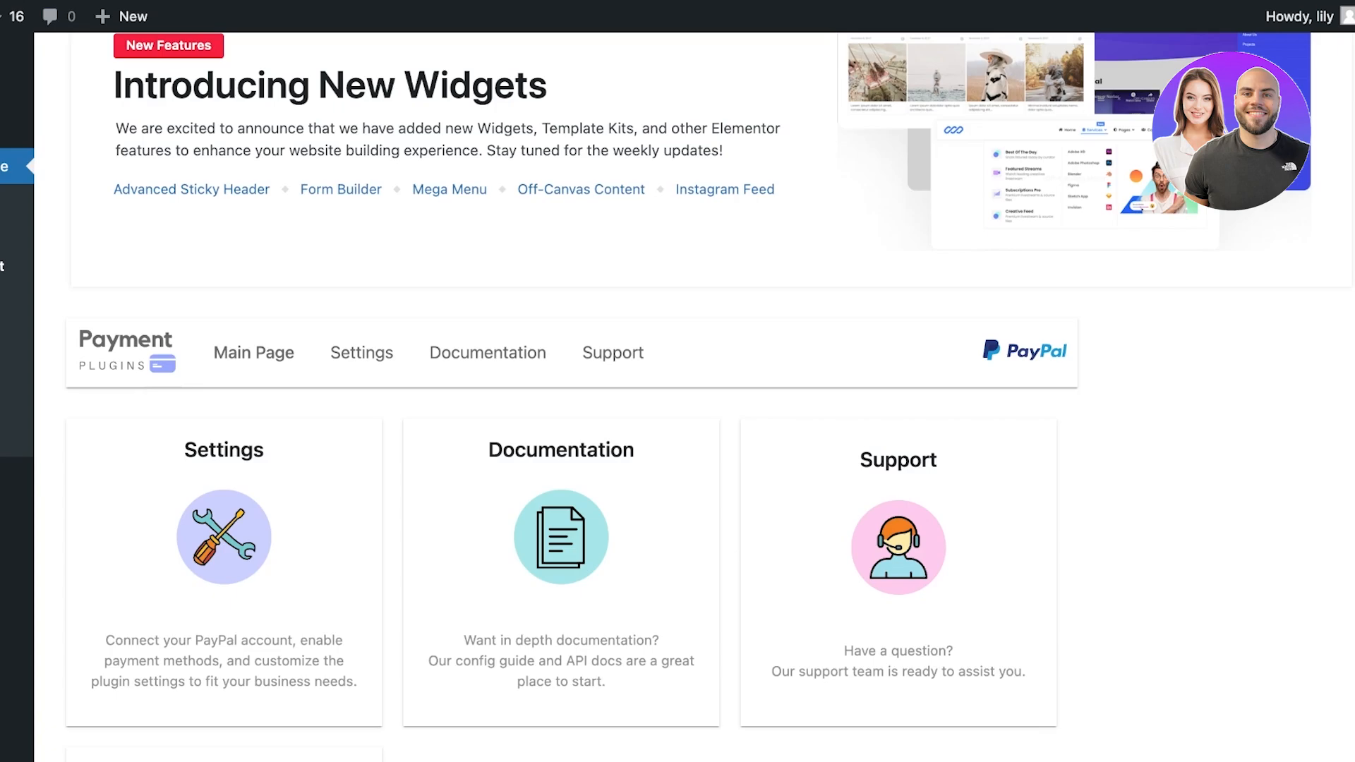
scroll(677, 395, down, 2)
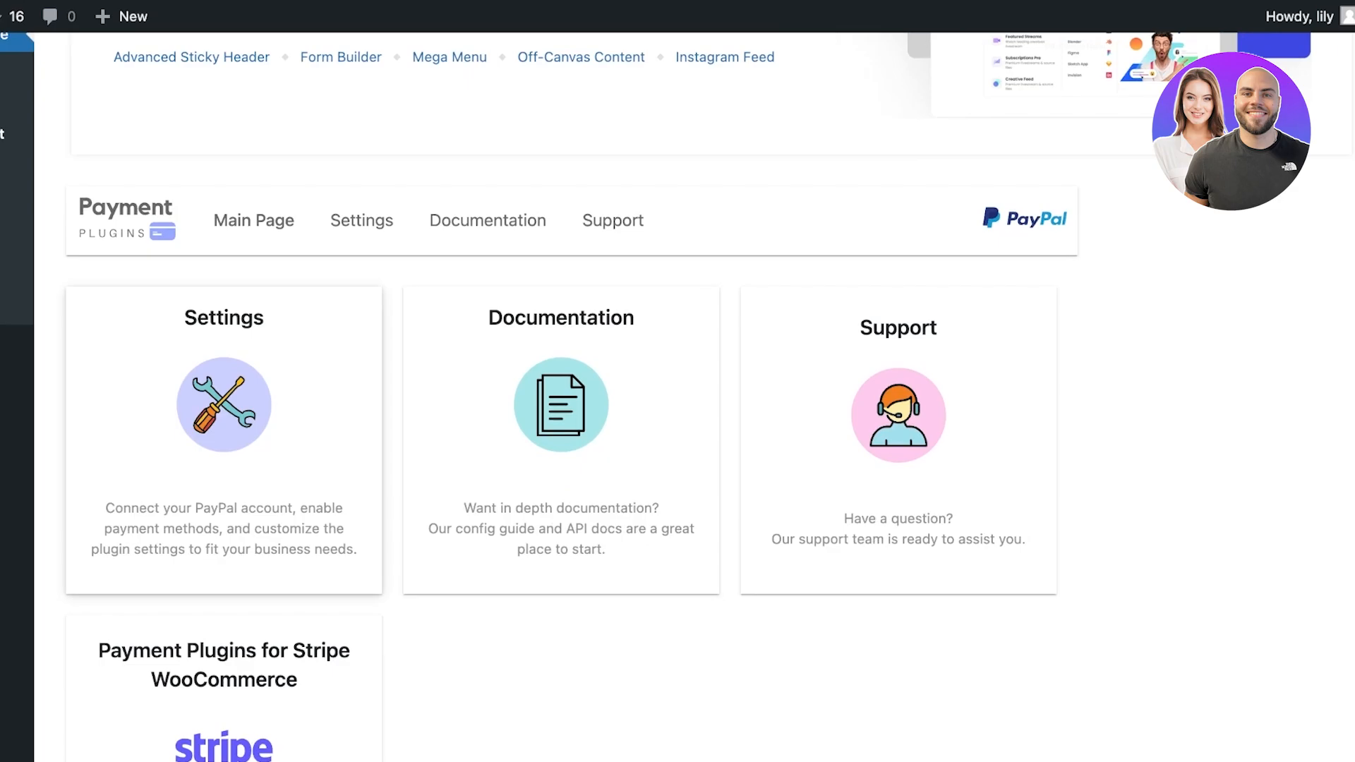
scroll(678, 395, down, 3)
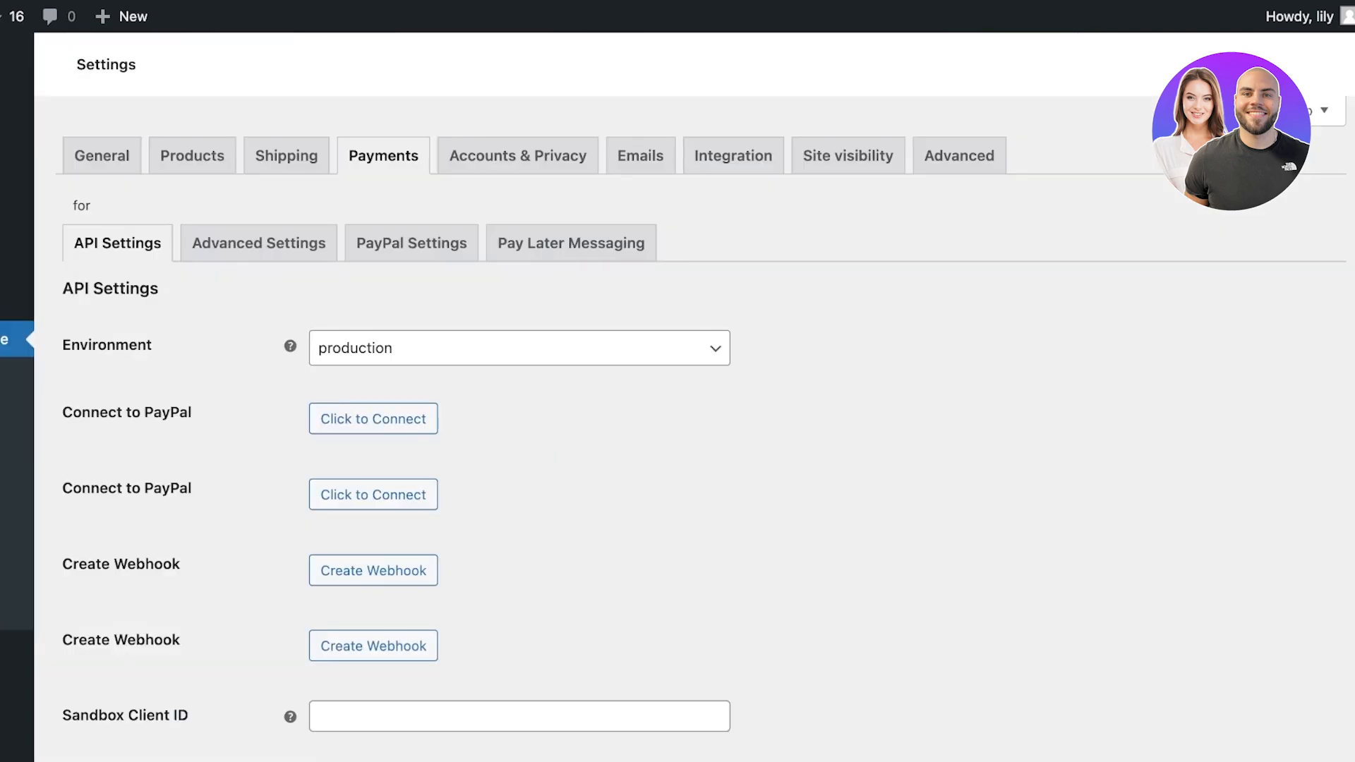
Open the plugin's PayPal settings and enable the PayPal gateway.
scroll(677, 424, down, 15)
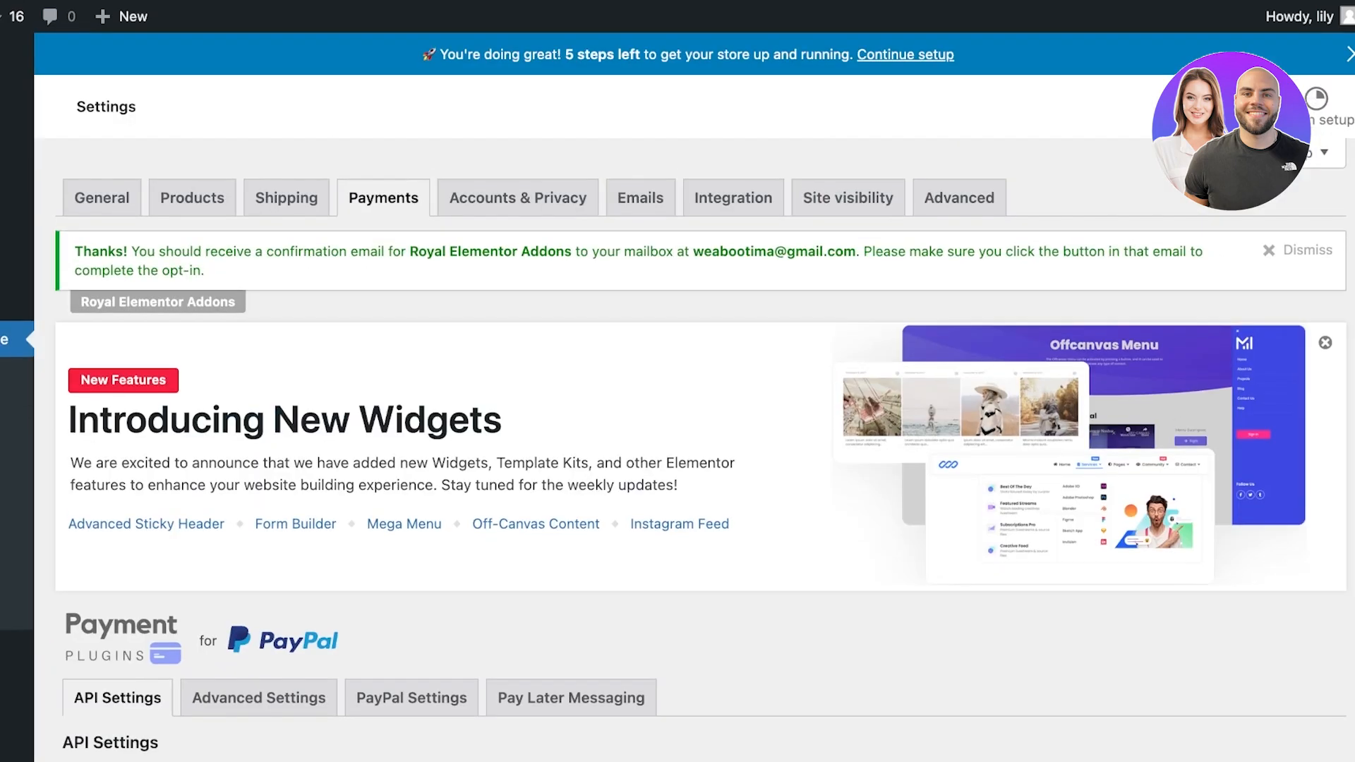
scroll(694, 451, down, 4)
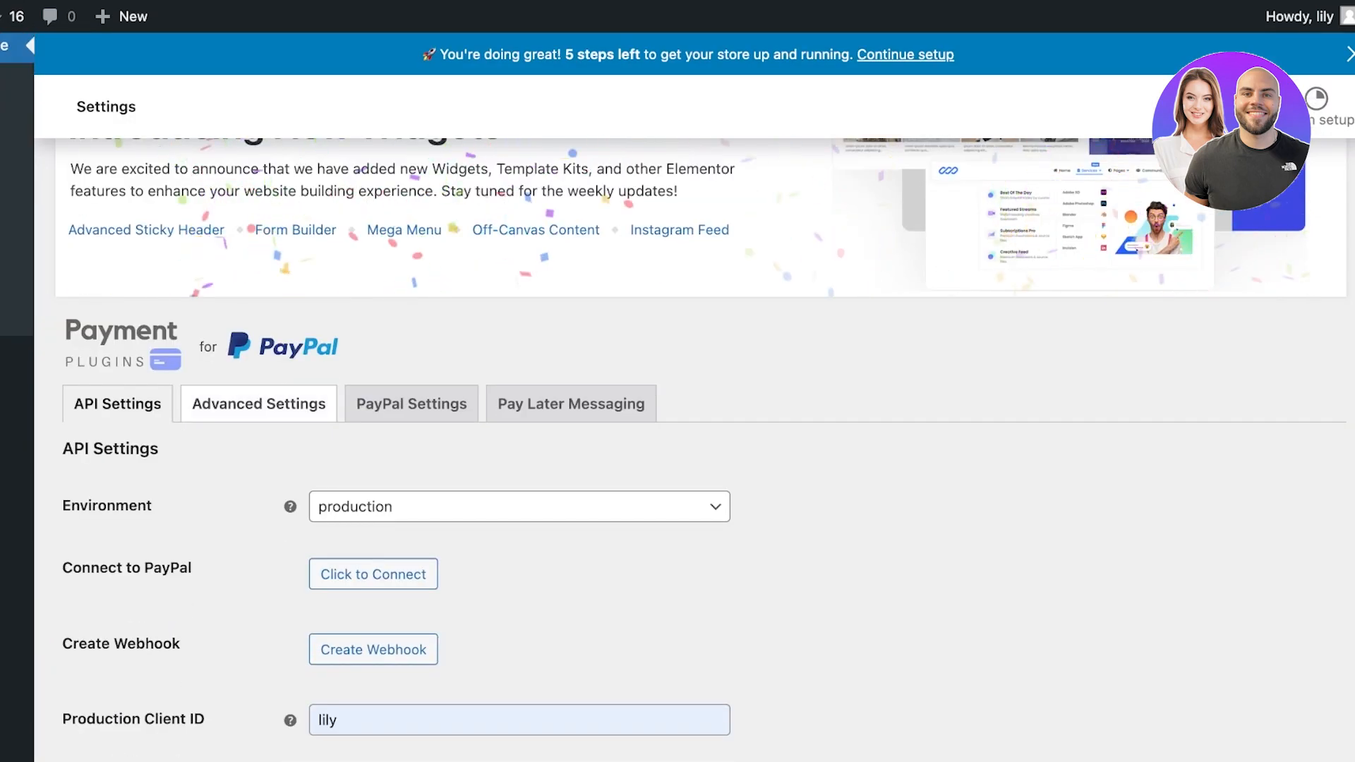
click(412, 404)
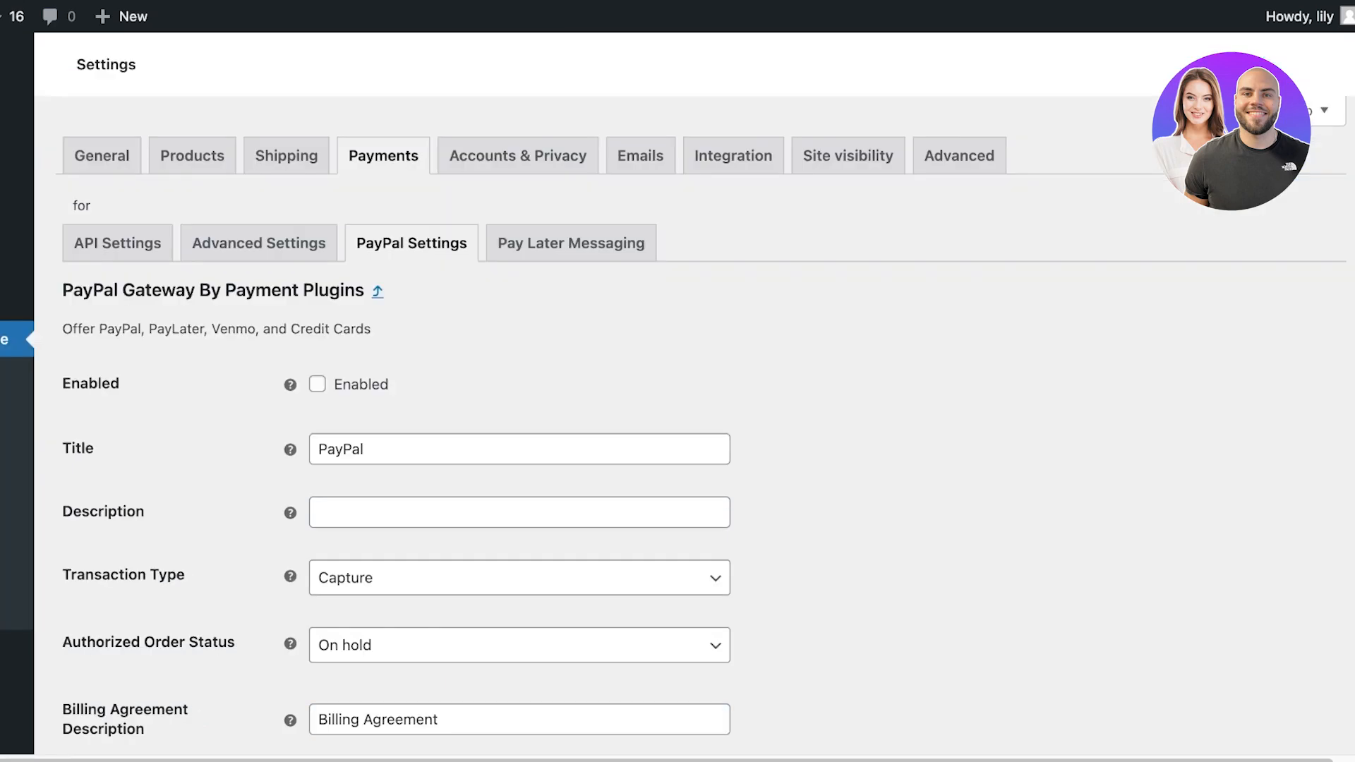
click(317, 422)
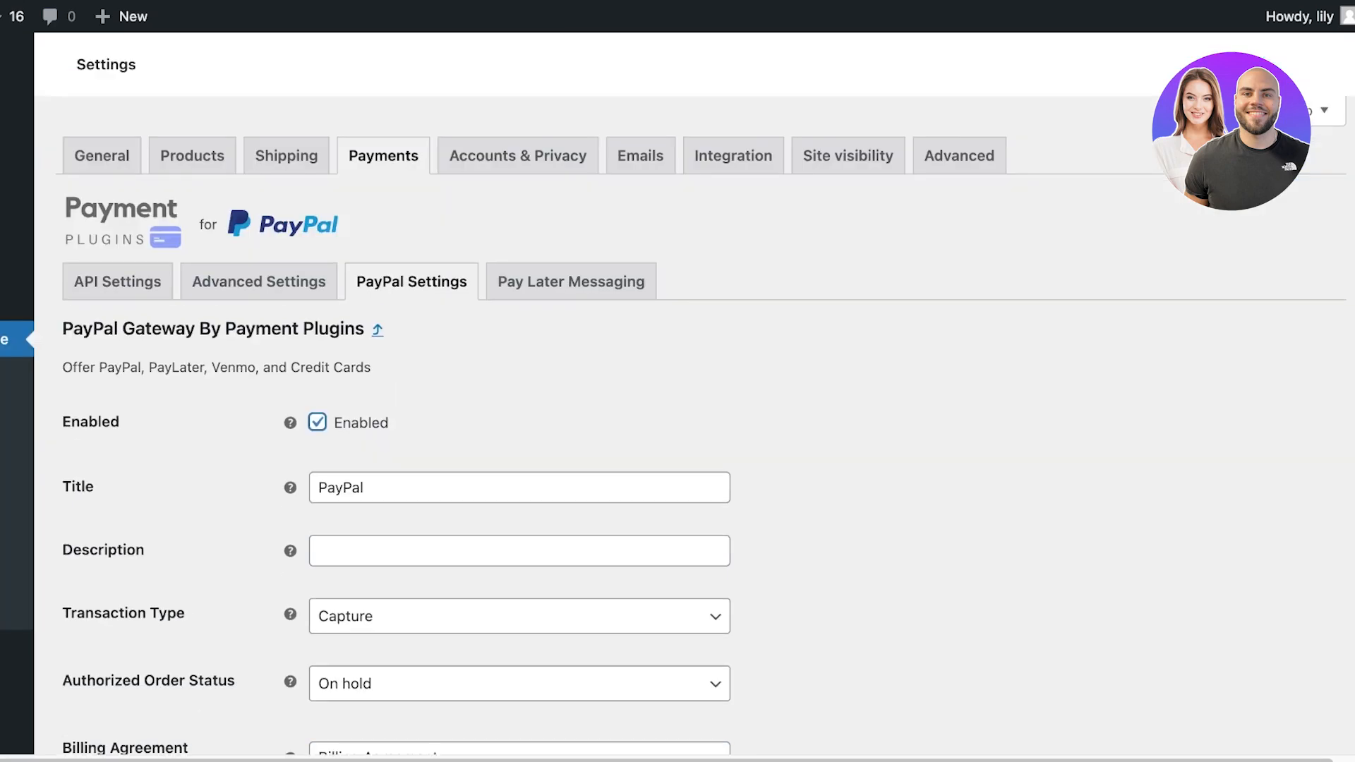
Review the PayPal gateway's fields and its transaction type options, keeping Capture.
scroll(346, 398, down, 3)
click(395, 323)
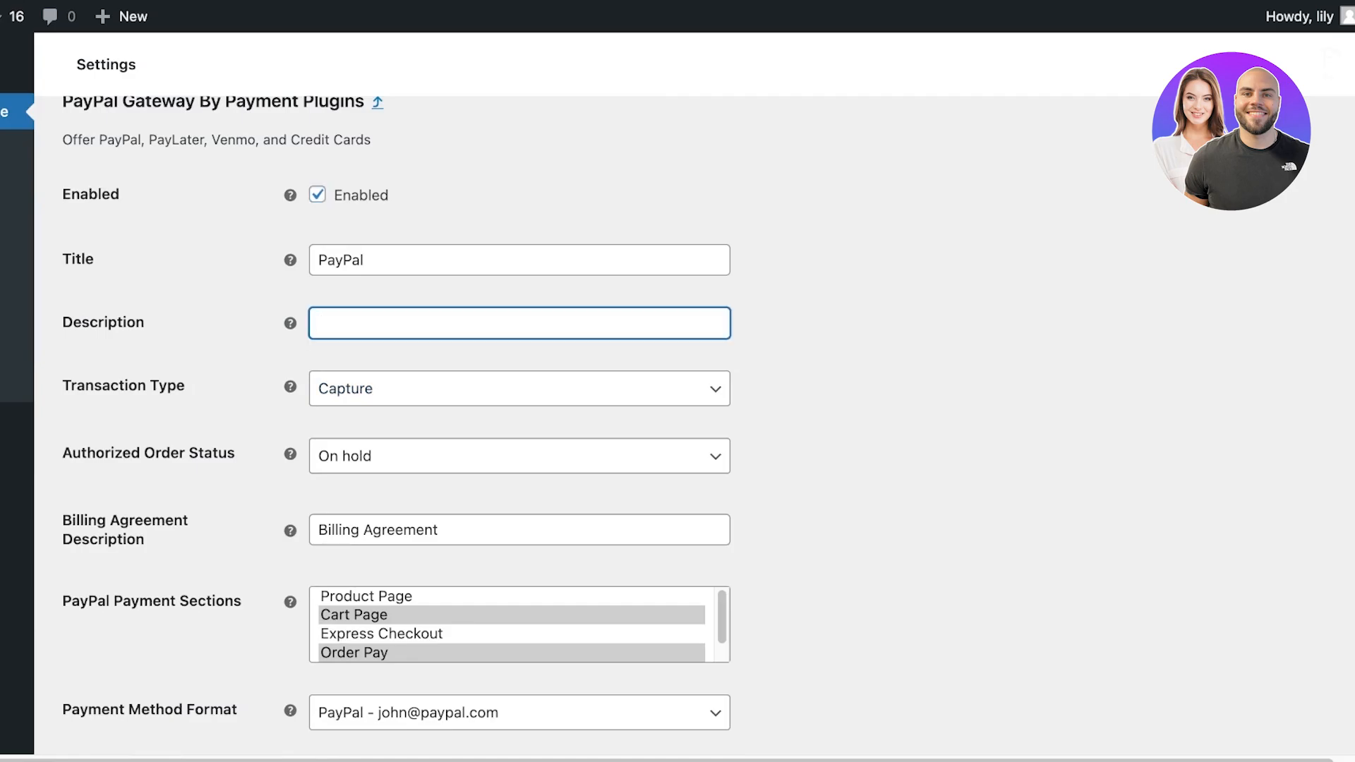
click(395, 389)
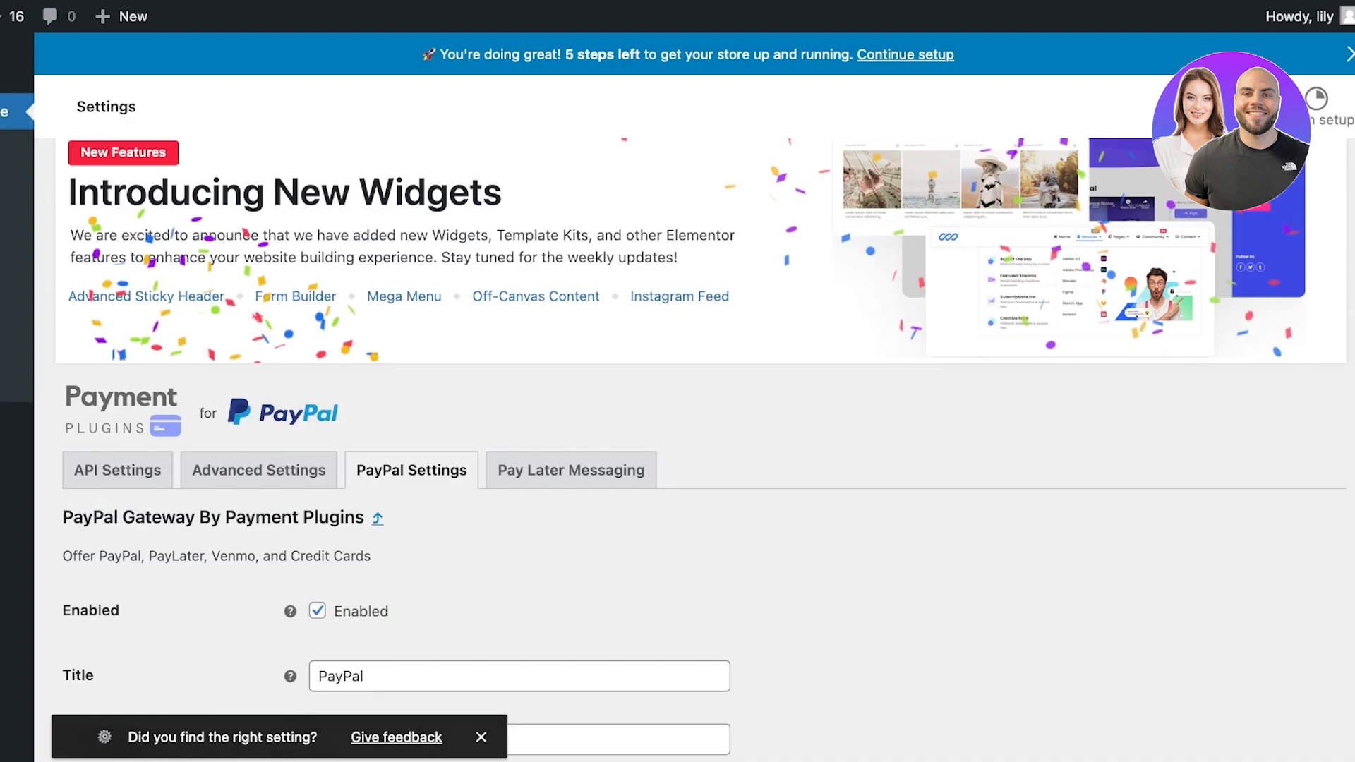
scroll(694, 450, down, 7)
scroll(573, 446, up, 7)
scroll(573, 446, down, 7)
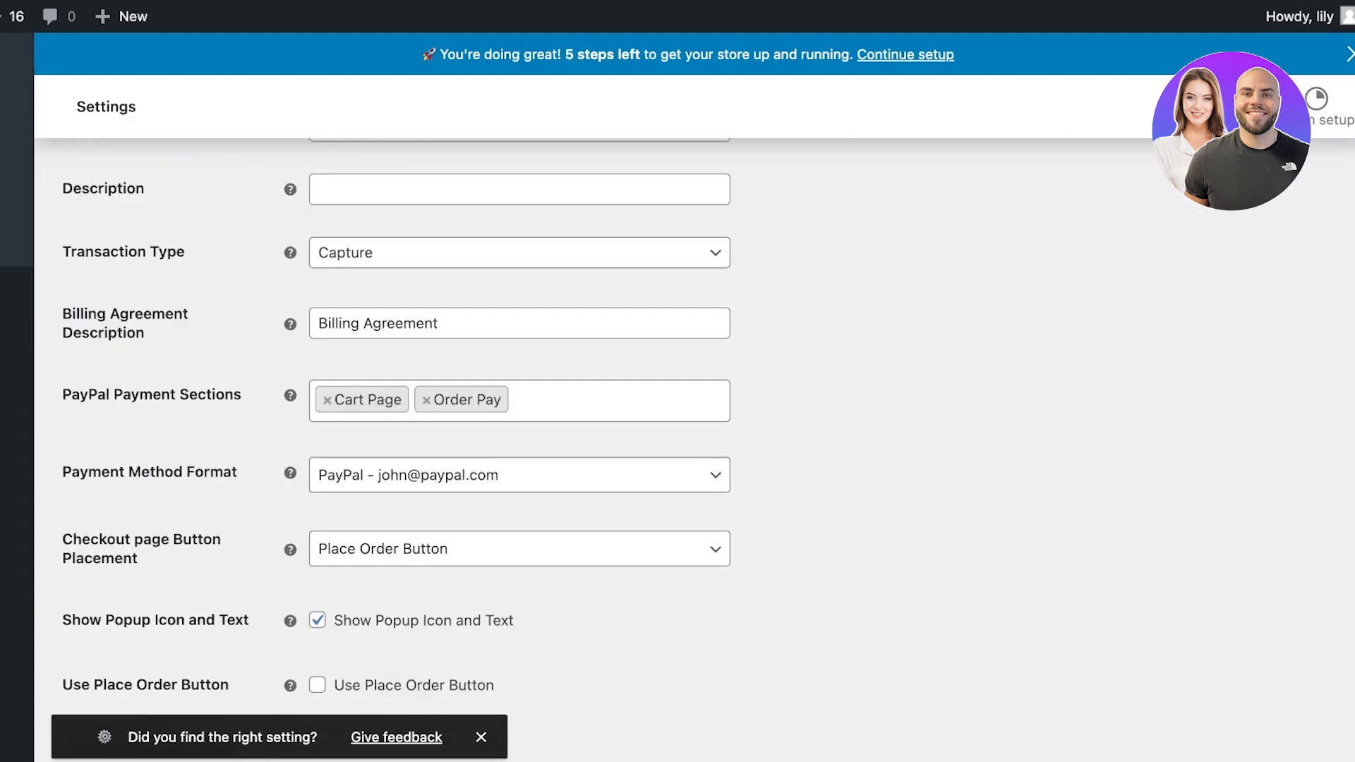
scroll(519, 296, up, 1)
click(519, 294)
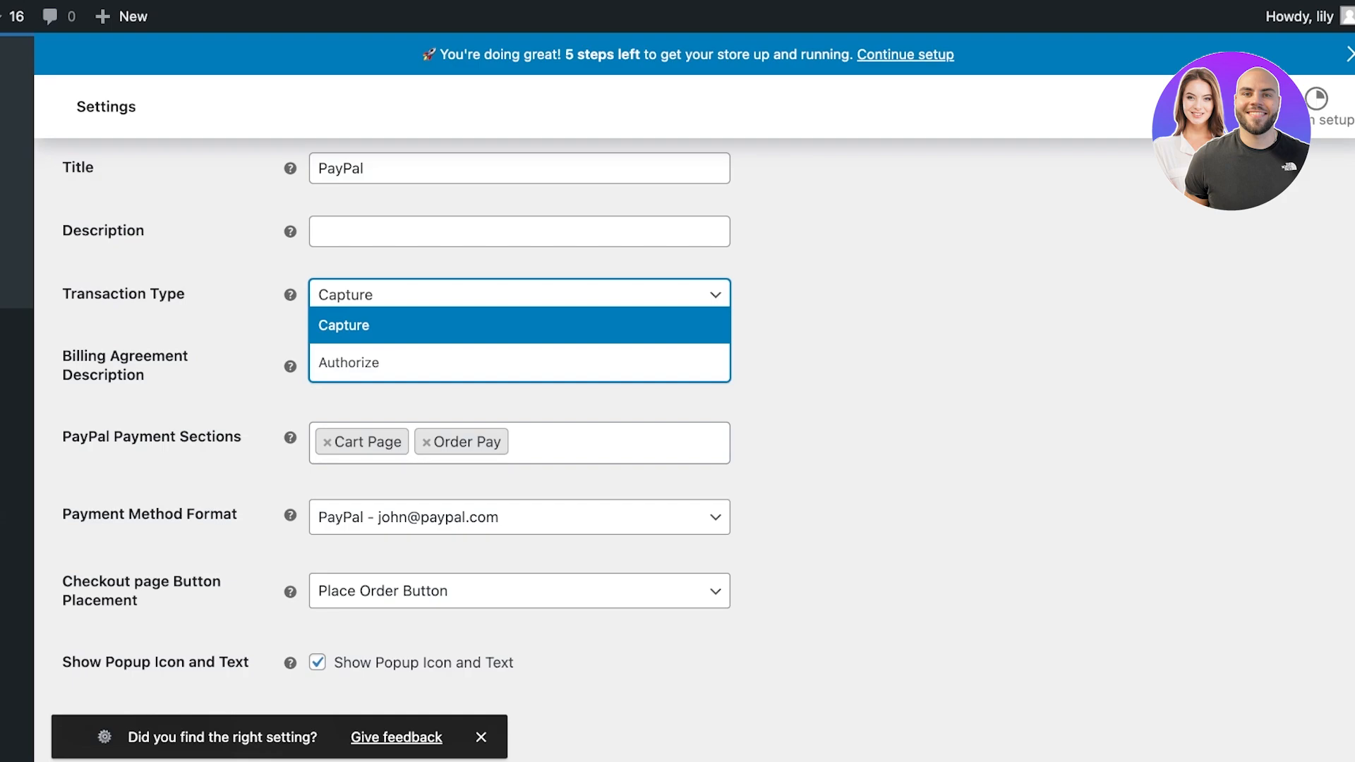
key(Escape)
Set the billing agreement description to "Billing Transaction".
click(364, 365)
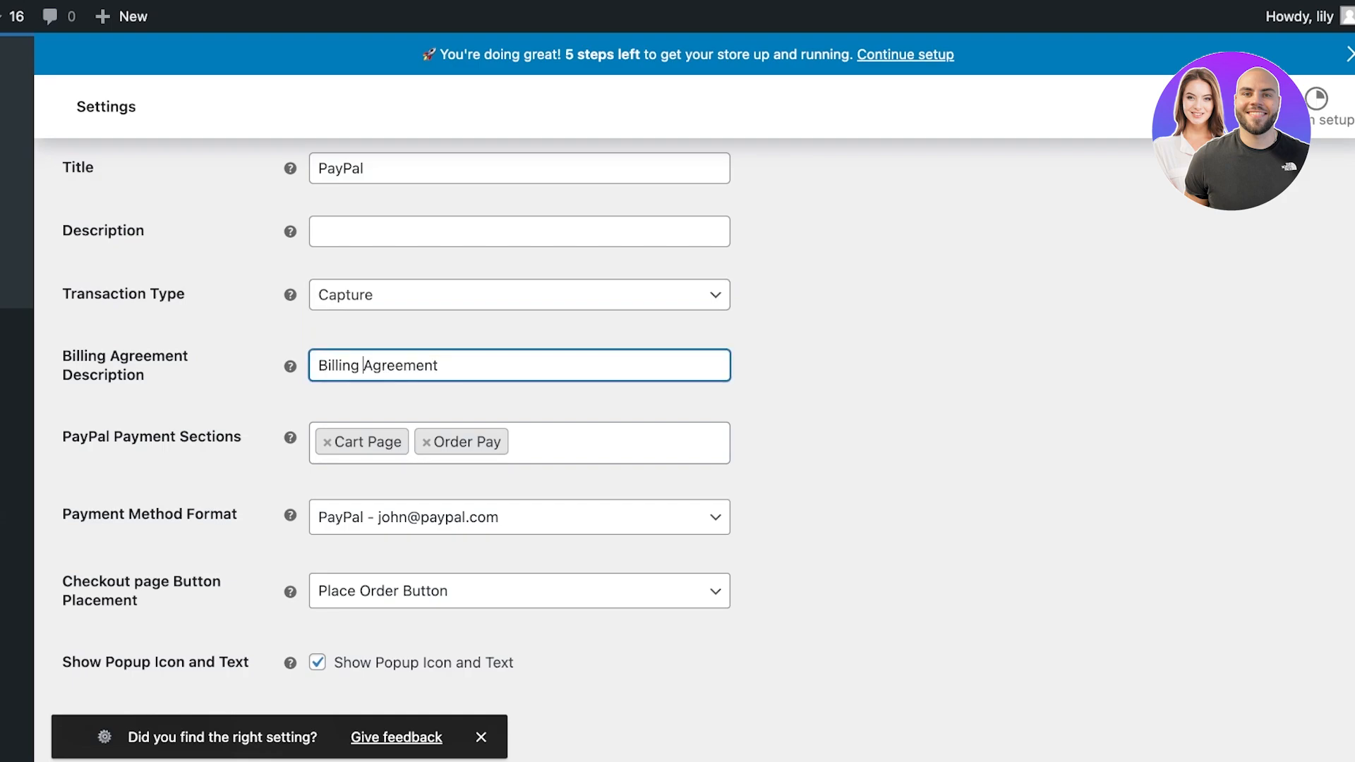
triple_click(365, 366)
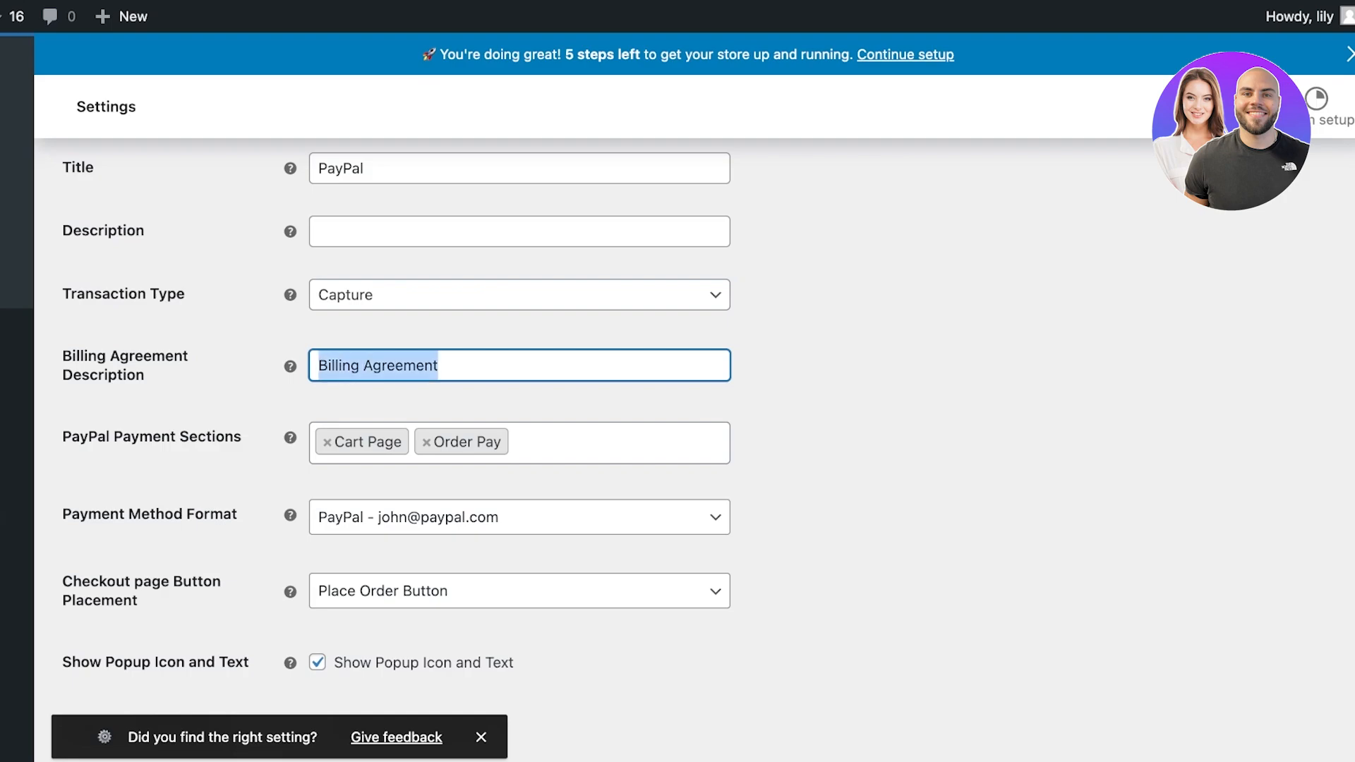
scroll(365, 367, up, 1)
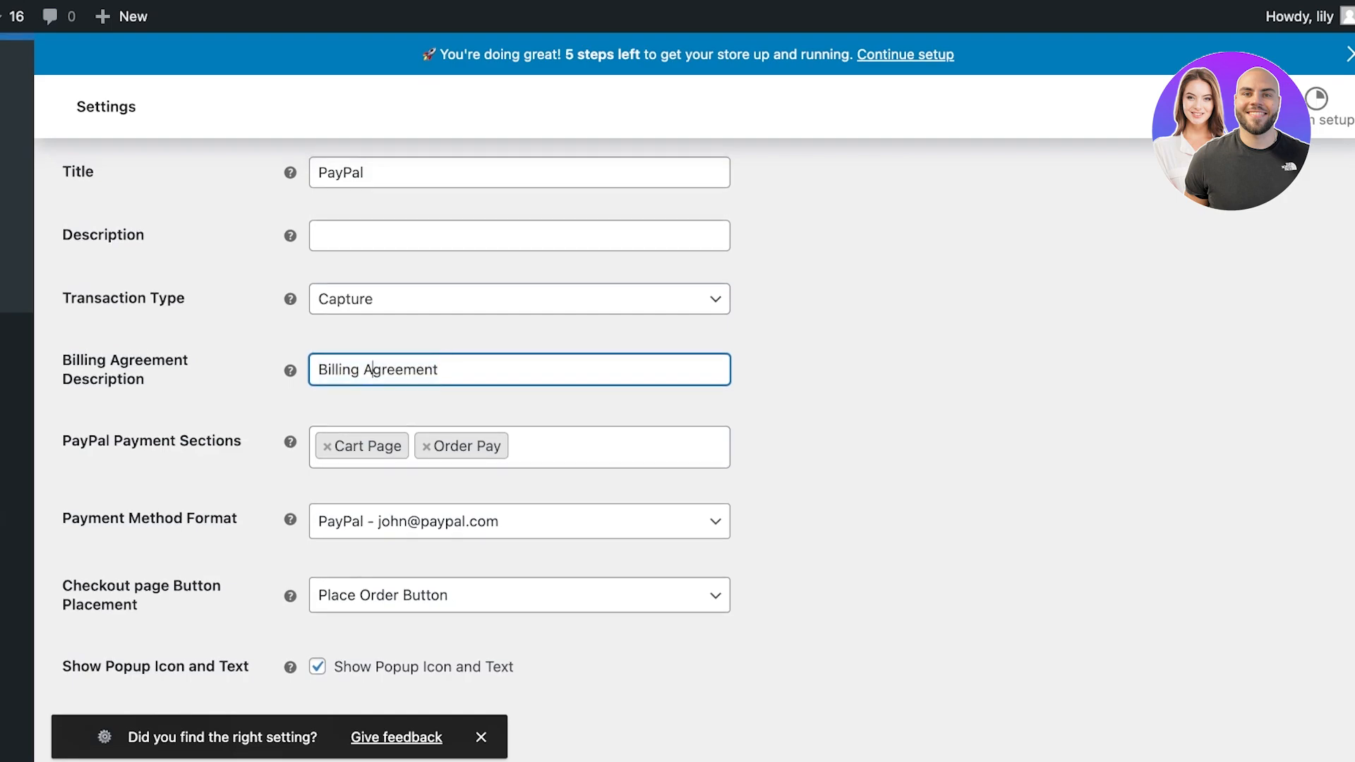
double_click(370, 368)
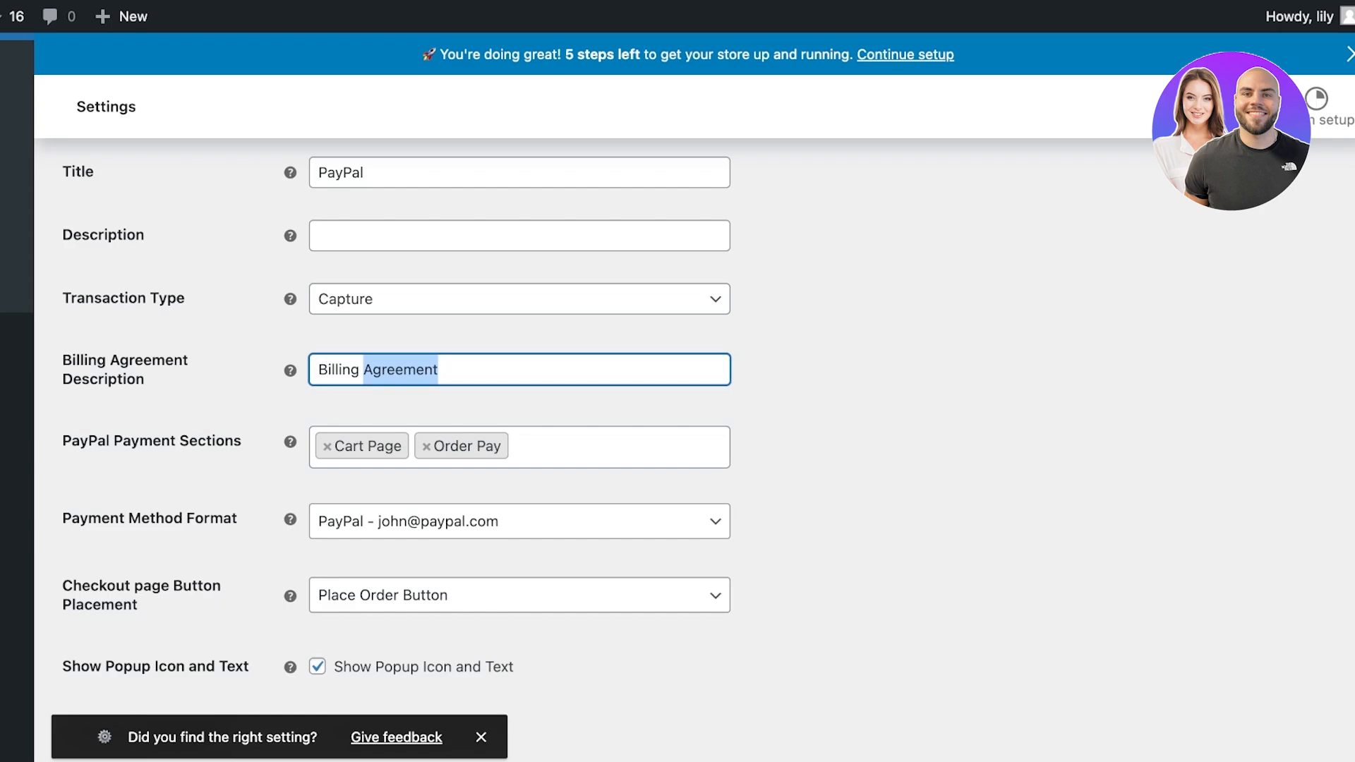
text(Transactiona)
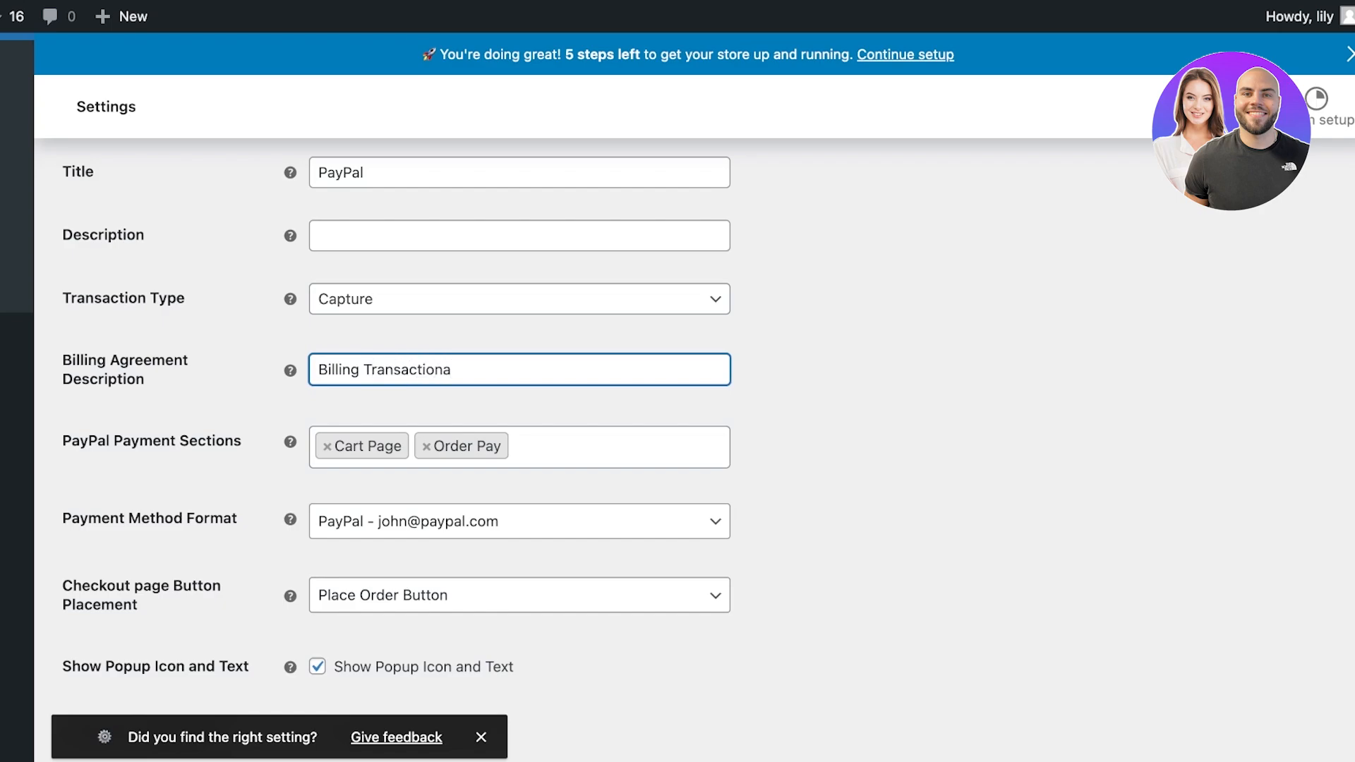
key(BackSpace)
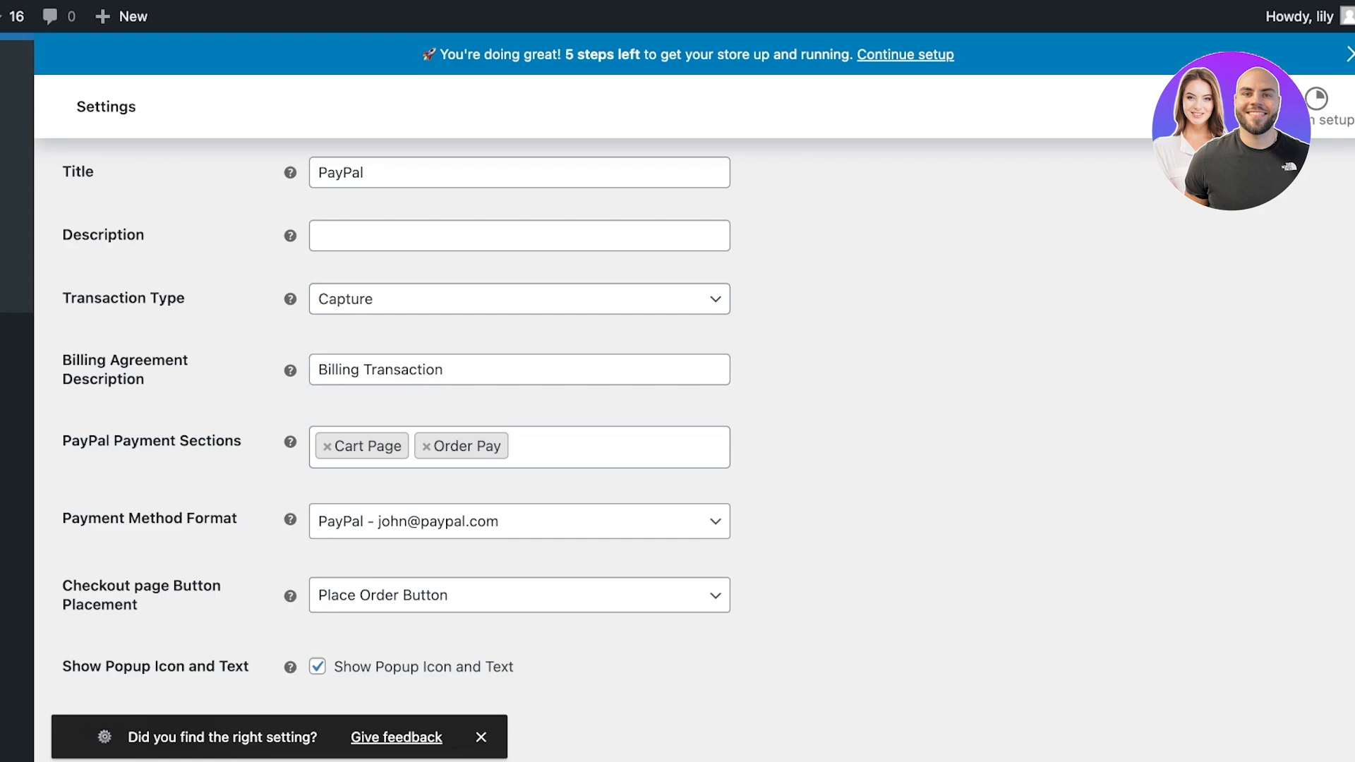
Add Express Checkout, Product Page and Minicart to the PayPal payment sections.
click(522, 446)
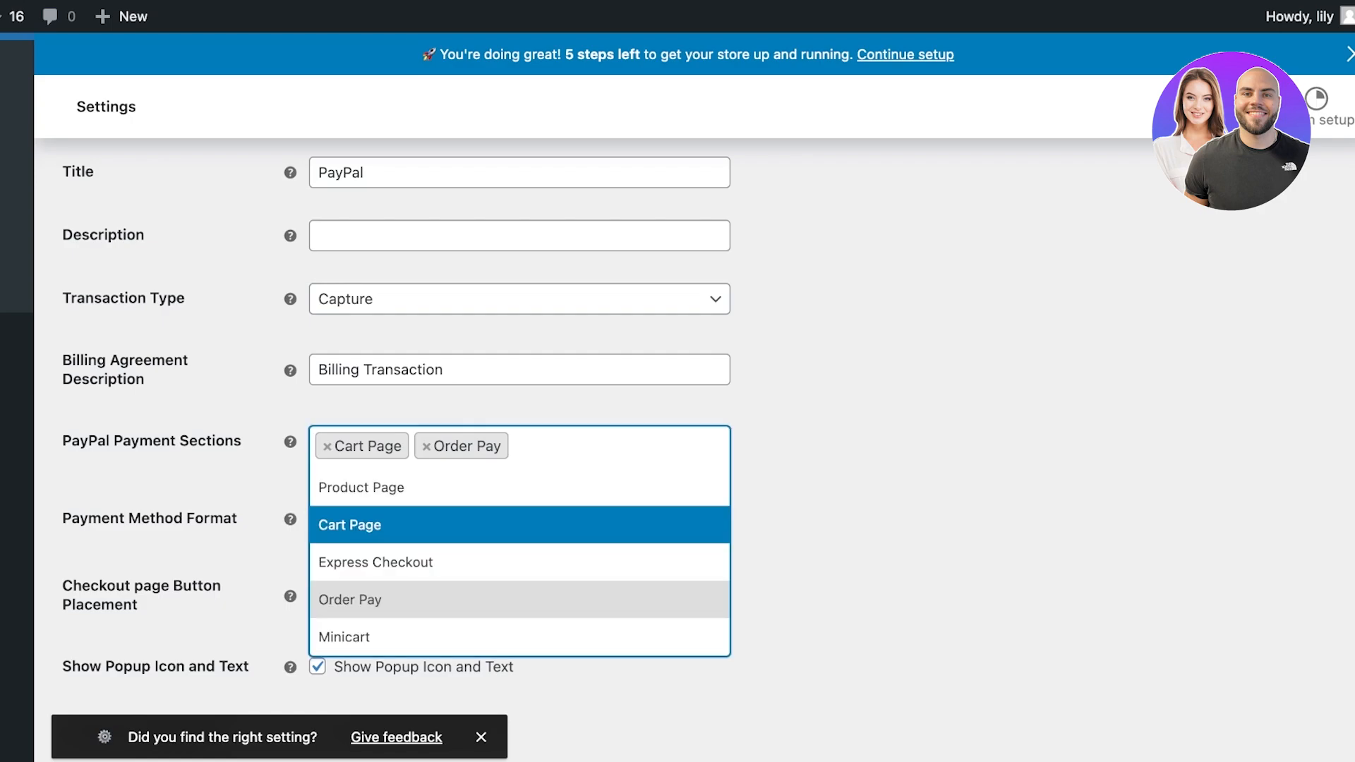
click(376, 562)
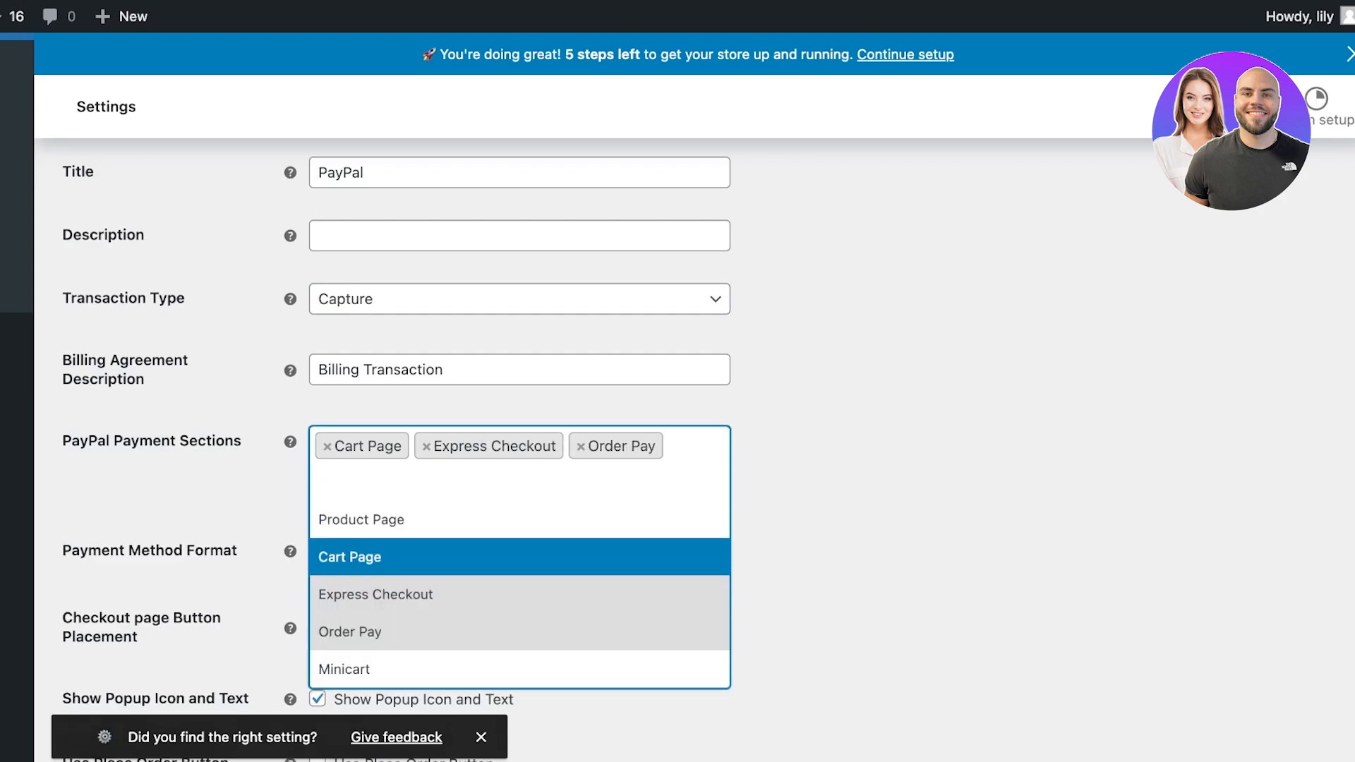
click(424, 519)
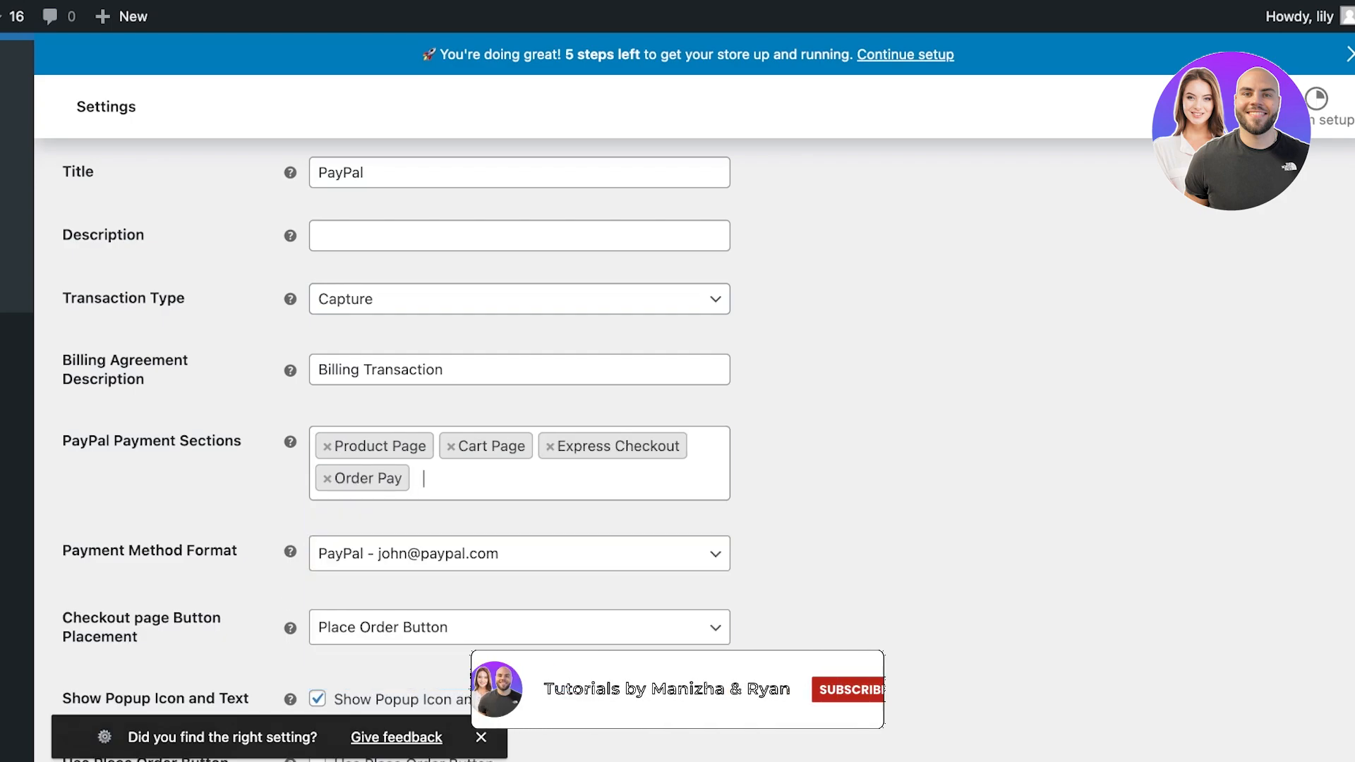
click(494, 480)
click(353, 669)
Try the plain PayPal payment method format, and return to the format that includes the e-mail address.
scroll(352, 669, down, 3)
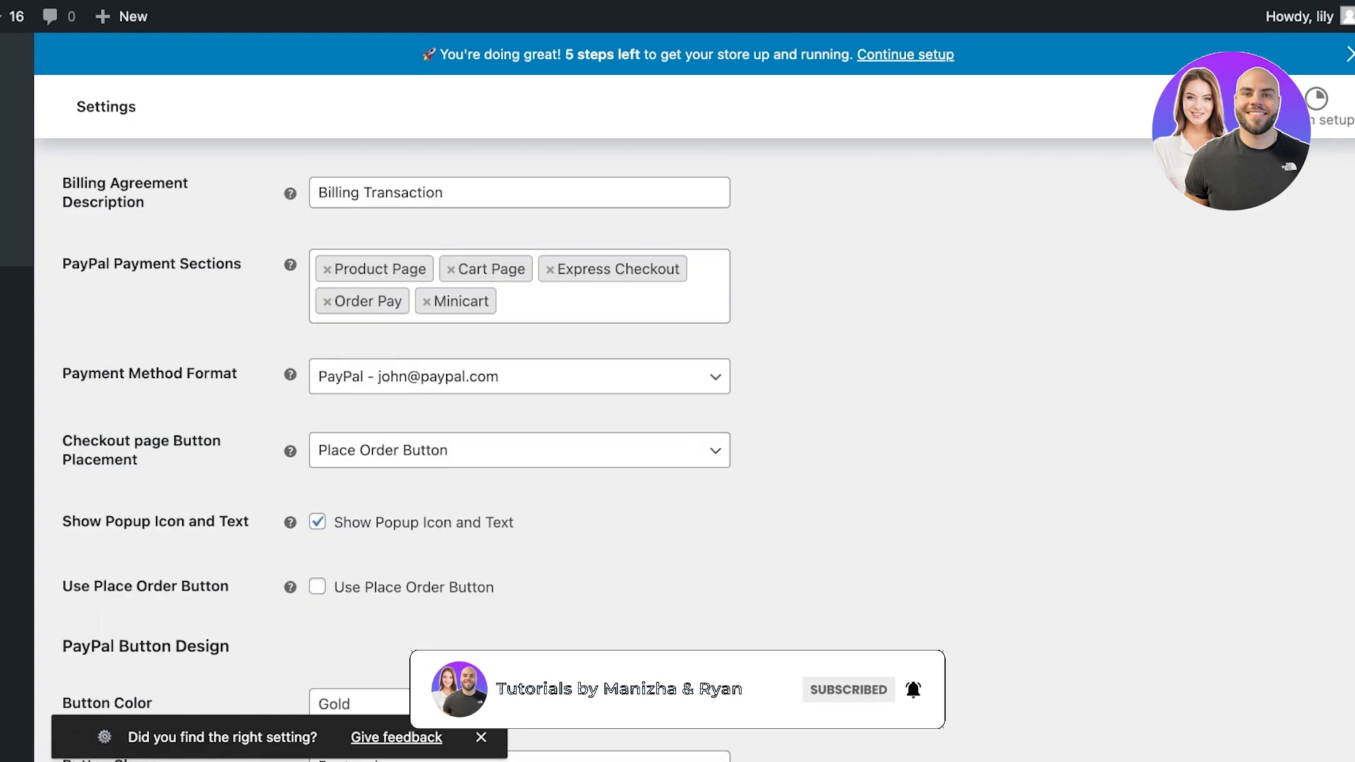
click(520, 377)
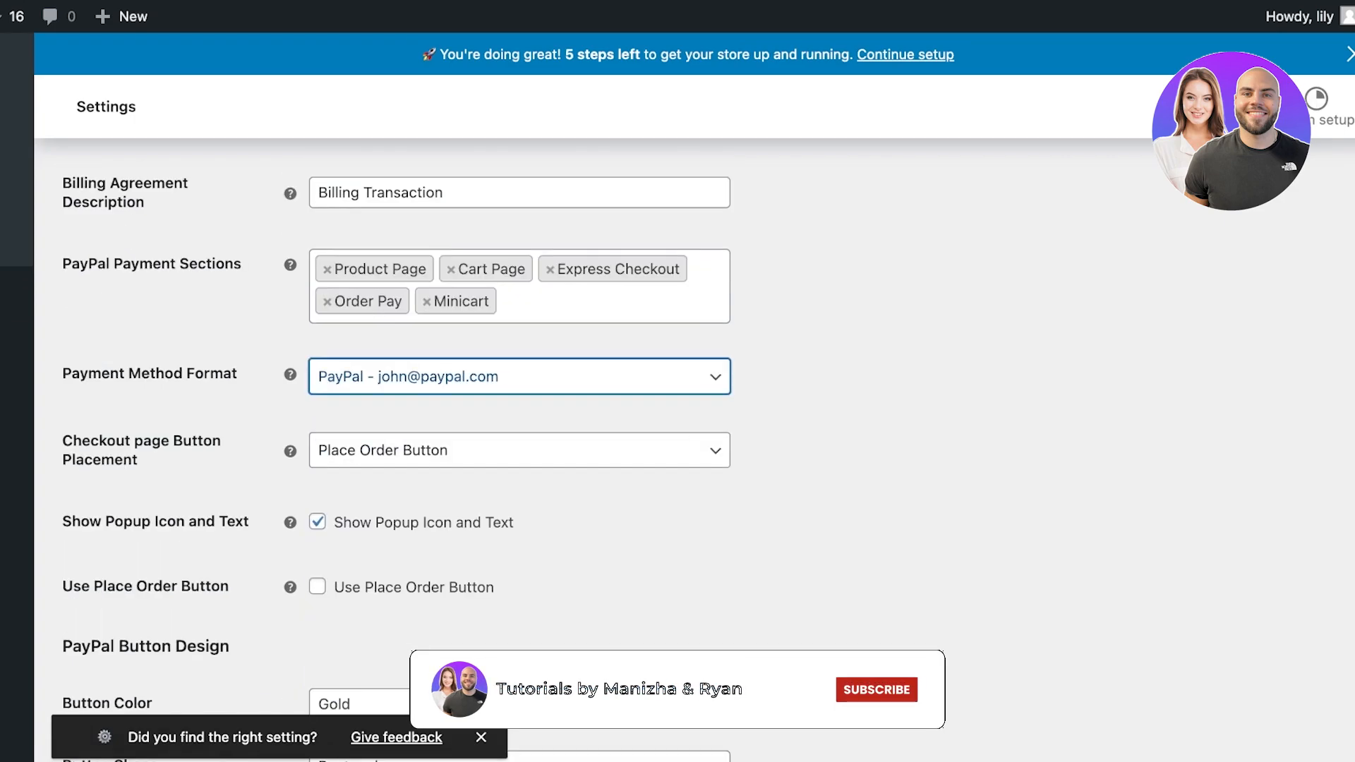
click(424, 399)
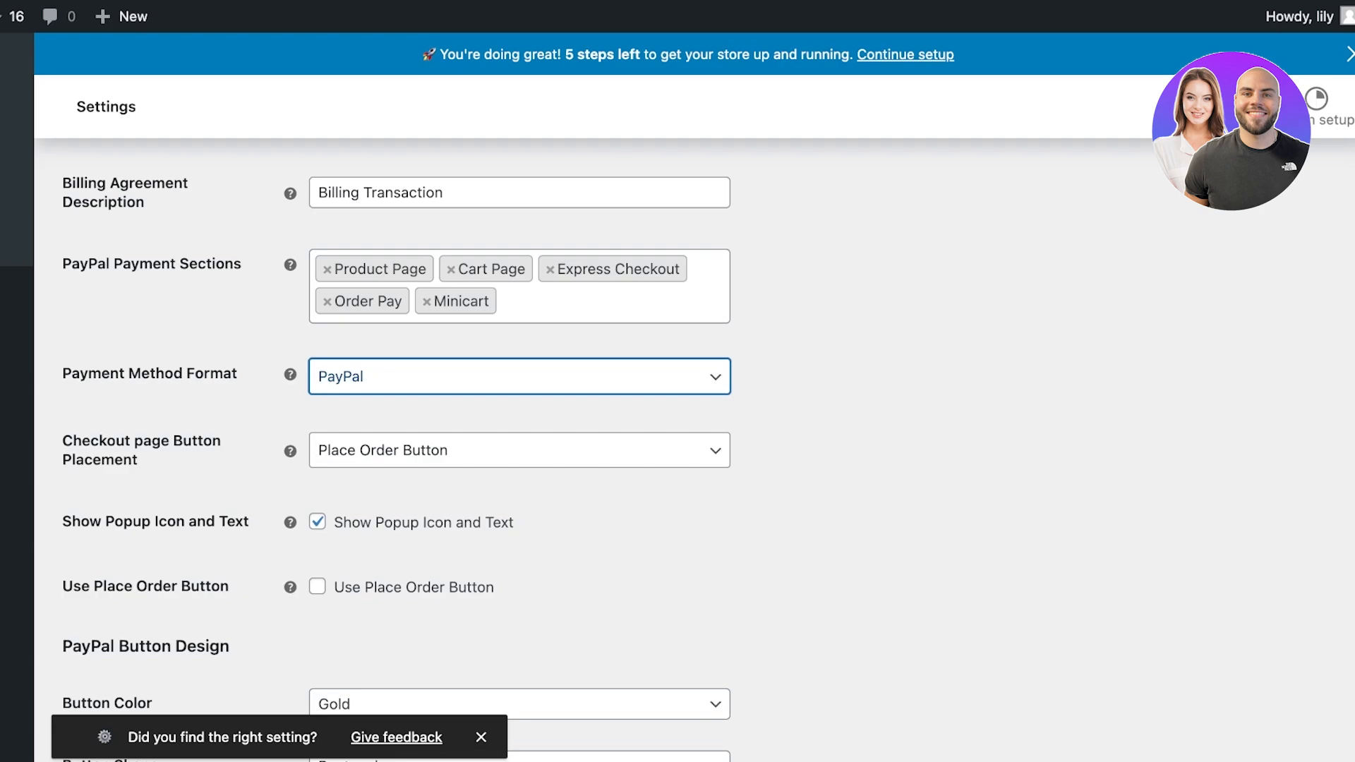
click(519, 450)
click(519, 377)
click(423, 354)
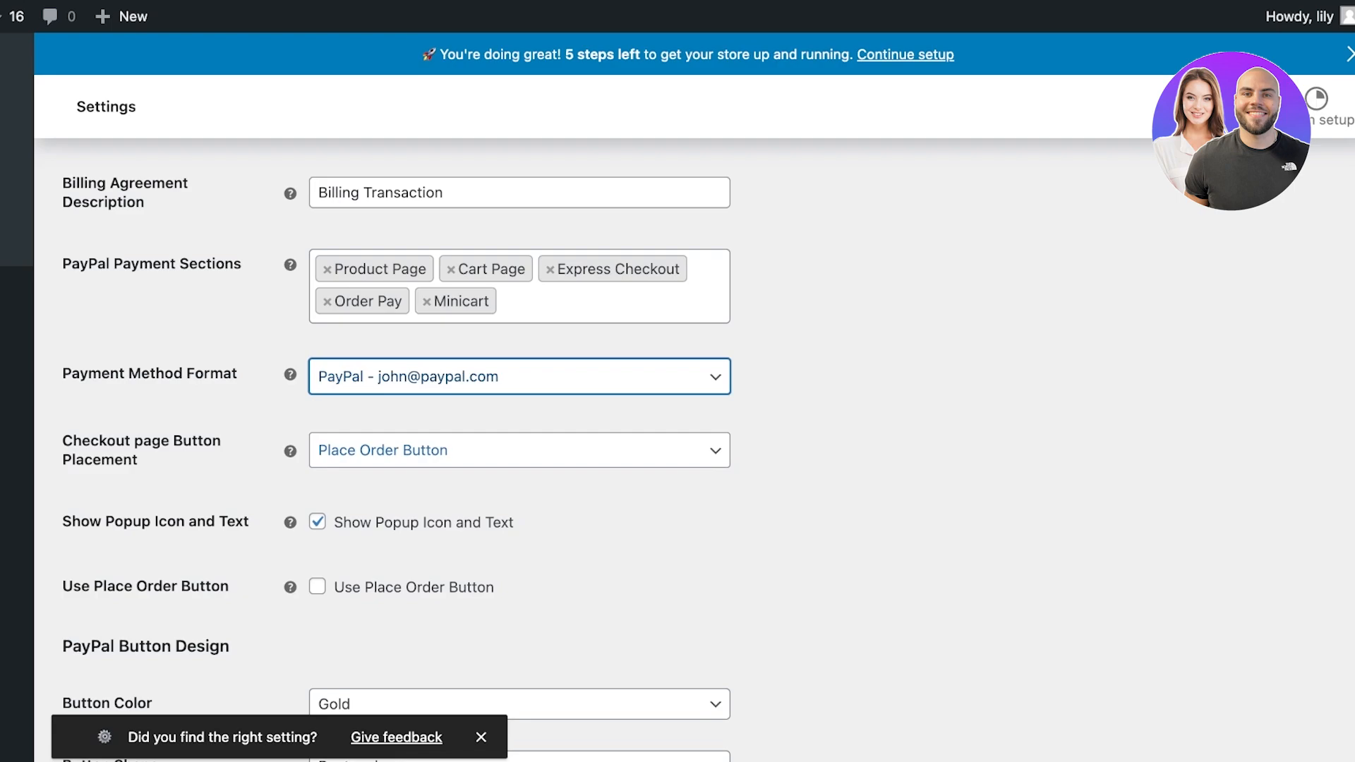
Set the checkout page button placement to "In payment gateway section" and save the PayPal settings.
click(519, 450)
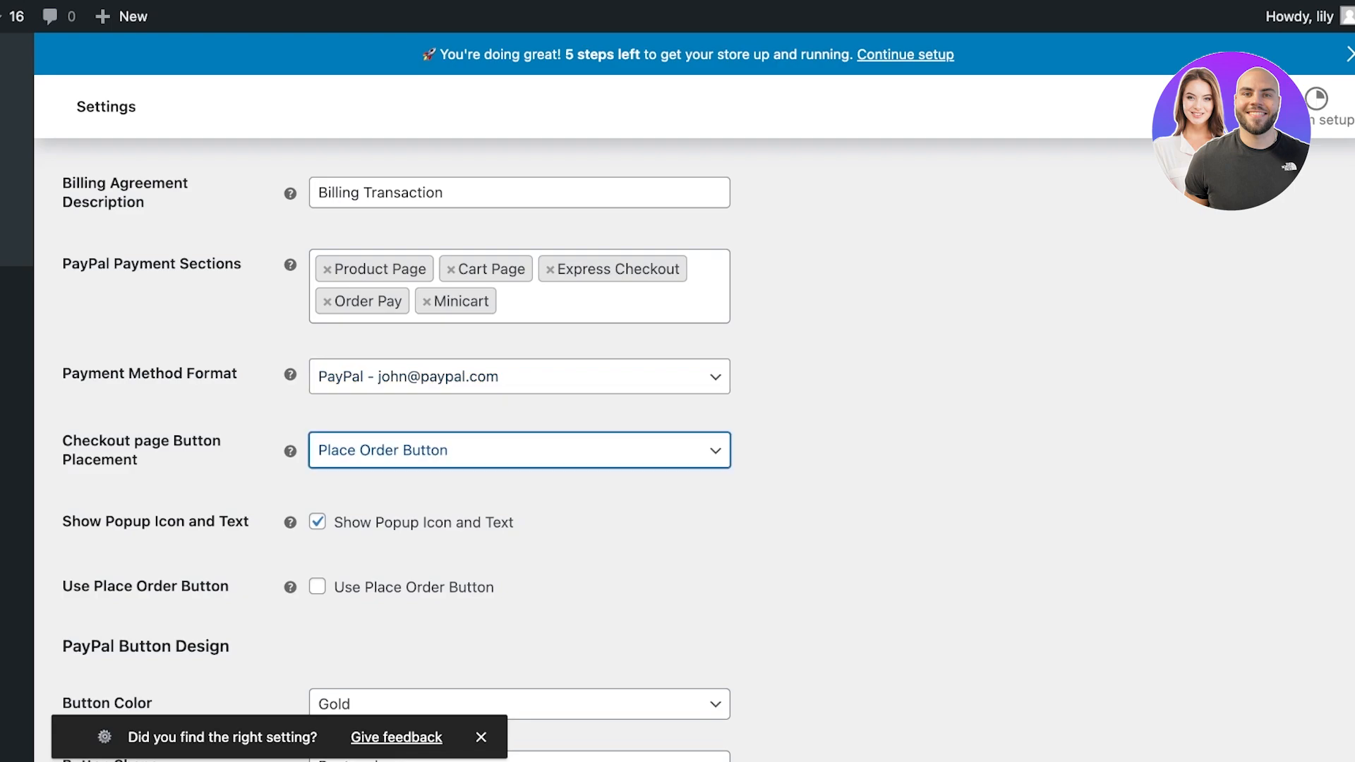
click(423, 472)
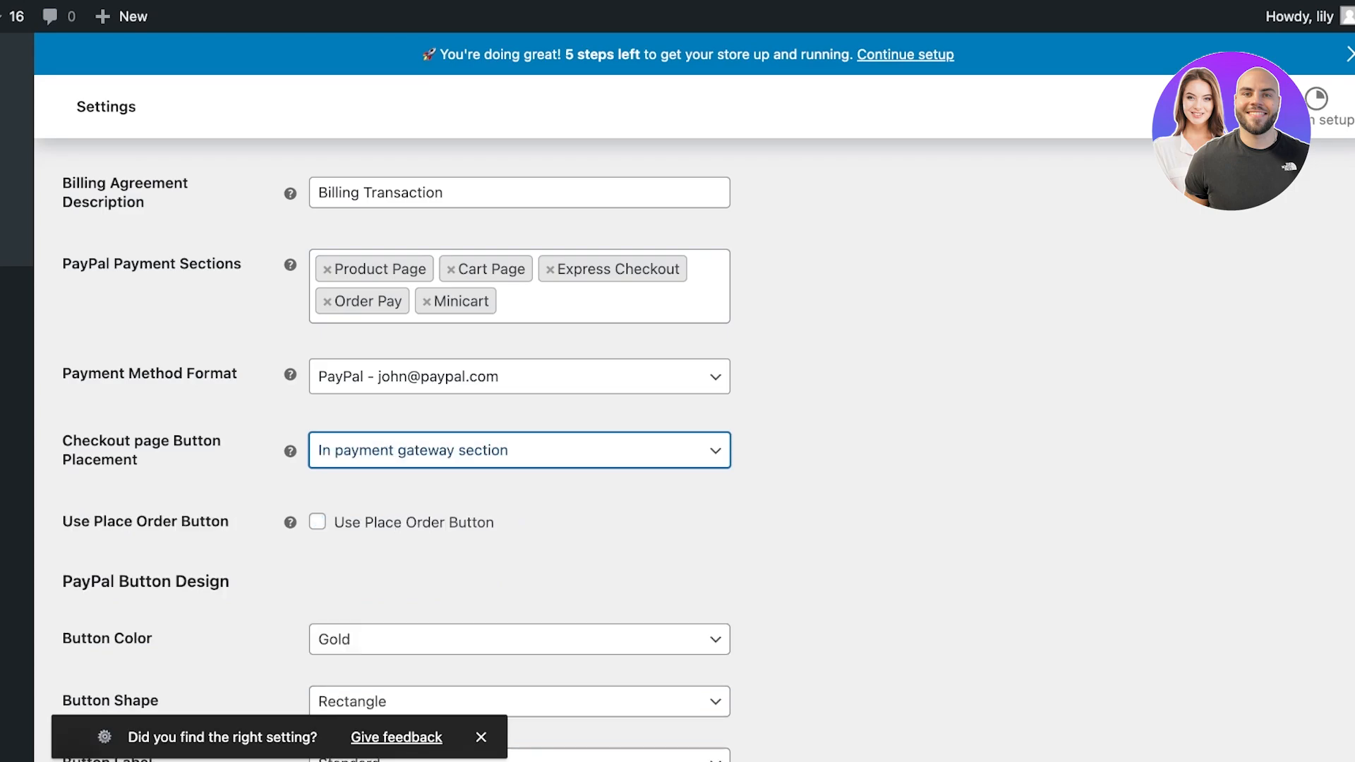
scroll(519, 423, down, 2)
scroll(520, 304, down, 3)
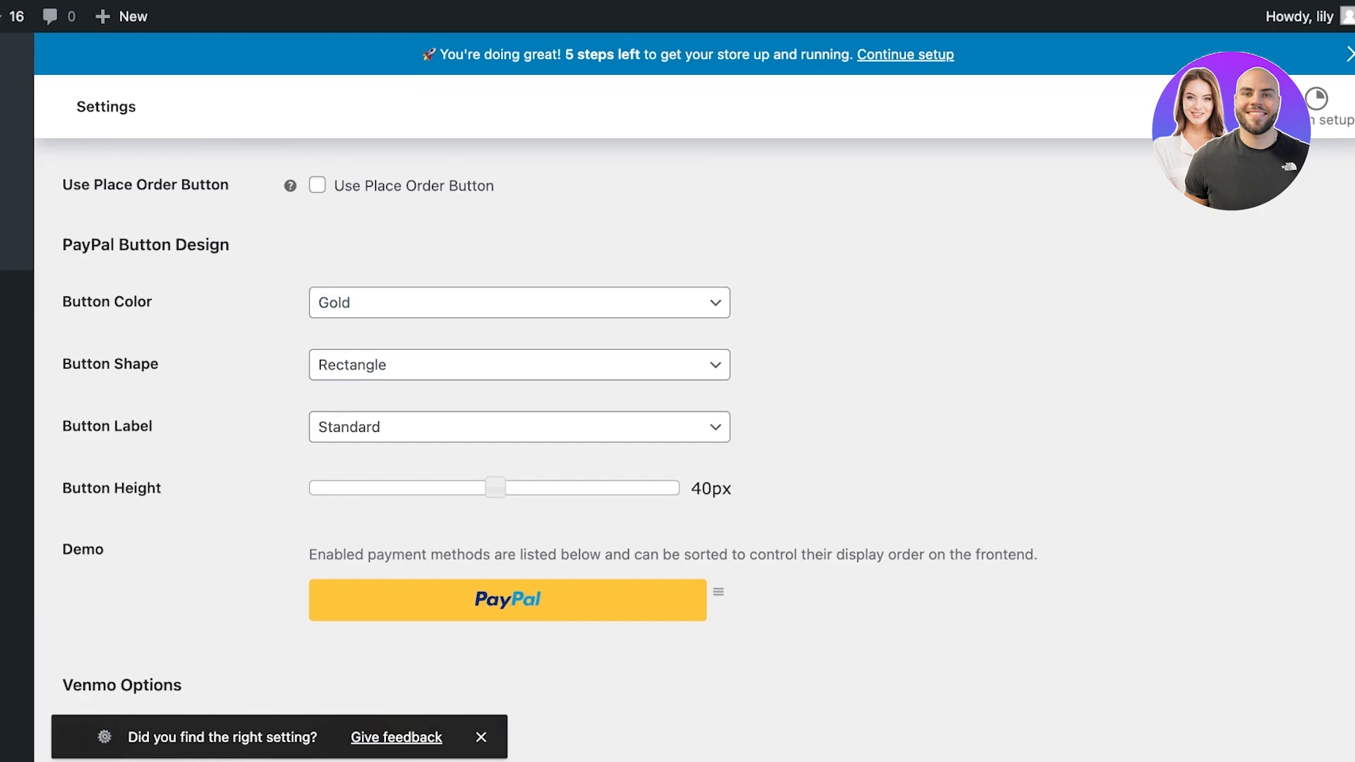
scroll(519, 423, down, 1)
scroll(519, 423, down, 2)
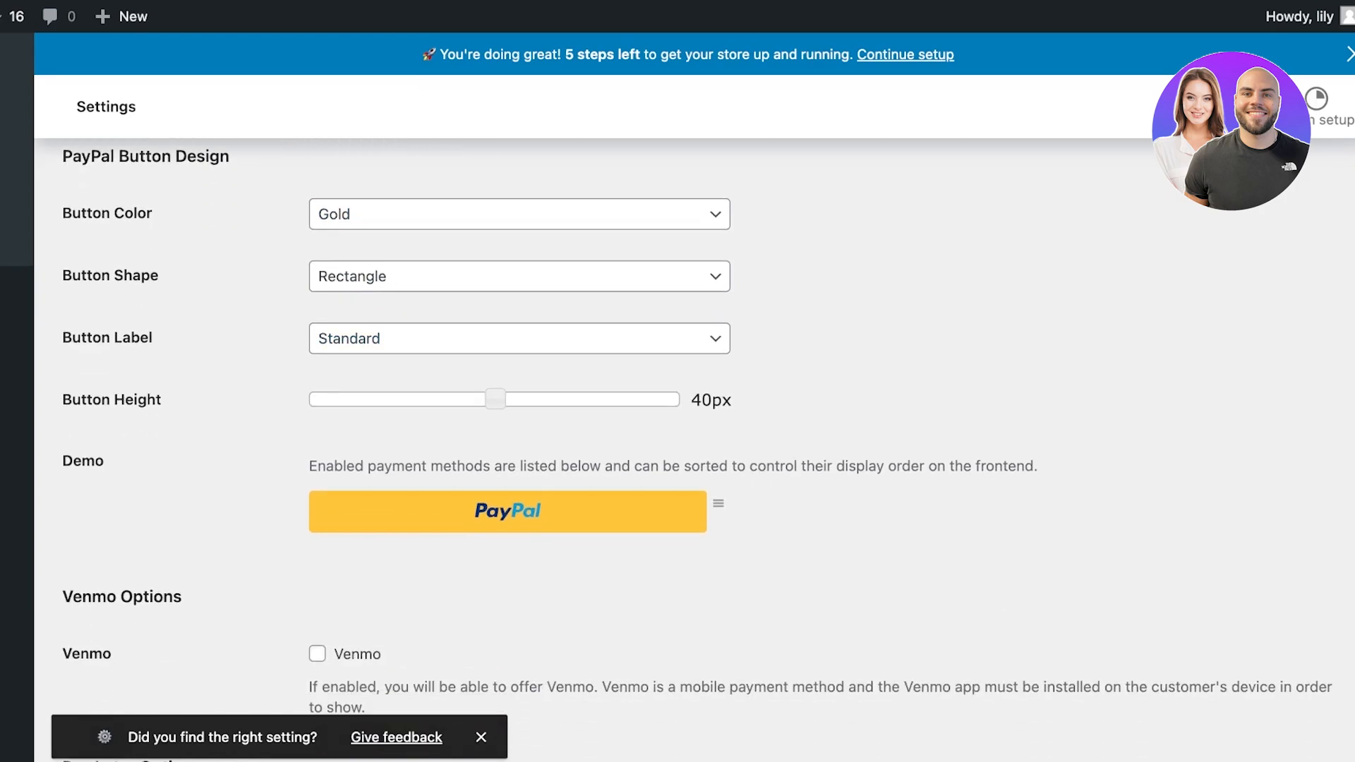
scroll(520, 424, down, 3)
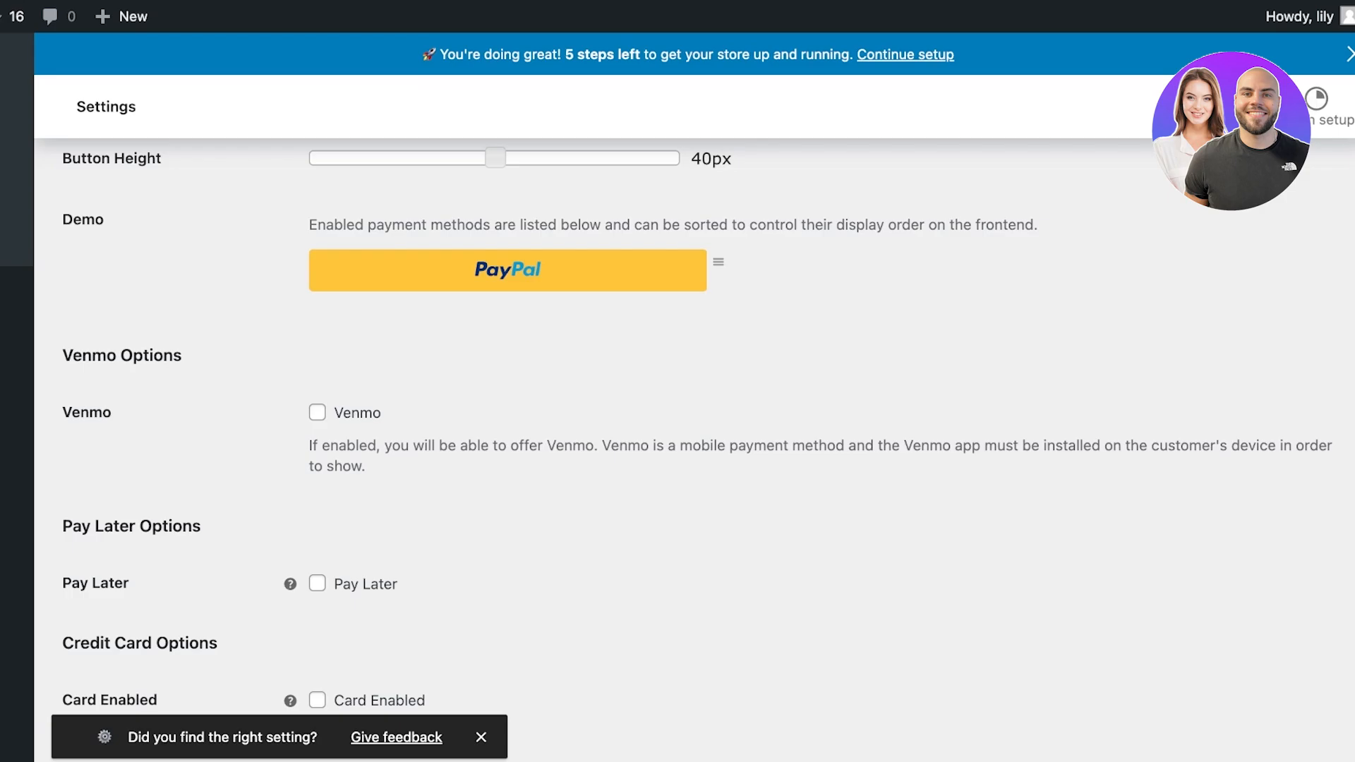
scroll(519, 423, down, 2)
click(112, 653)
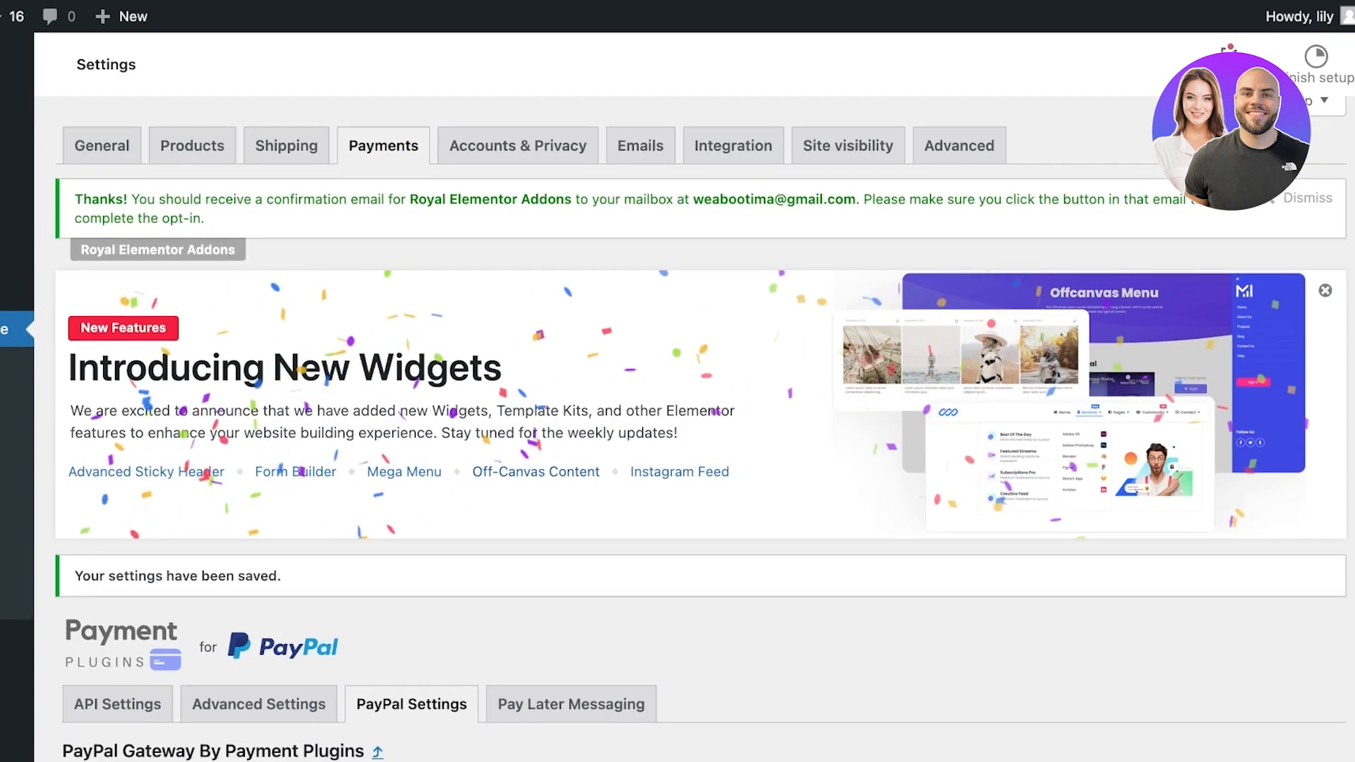
Check the saved PayPal gateway settings and open the payment plugin's main page.
scroll(699, 424, down, 7)
scroll(700, 424, down, 1)
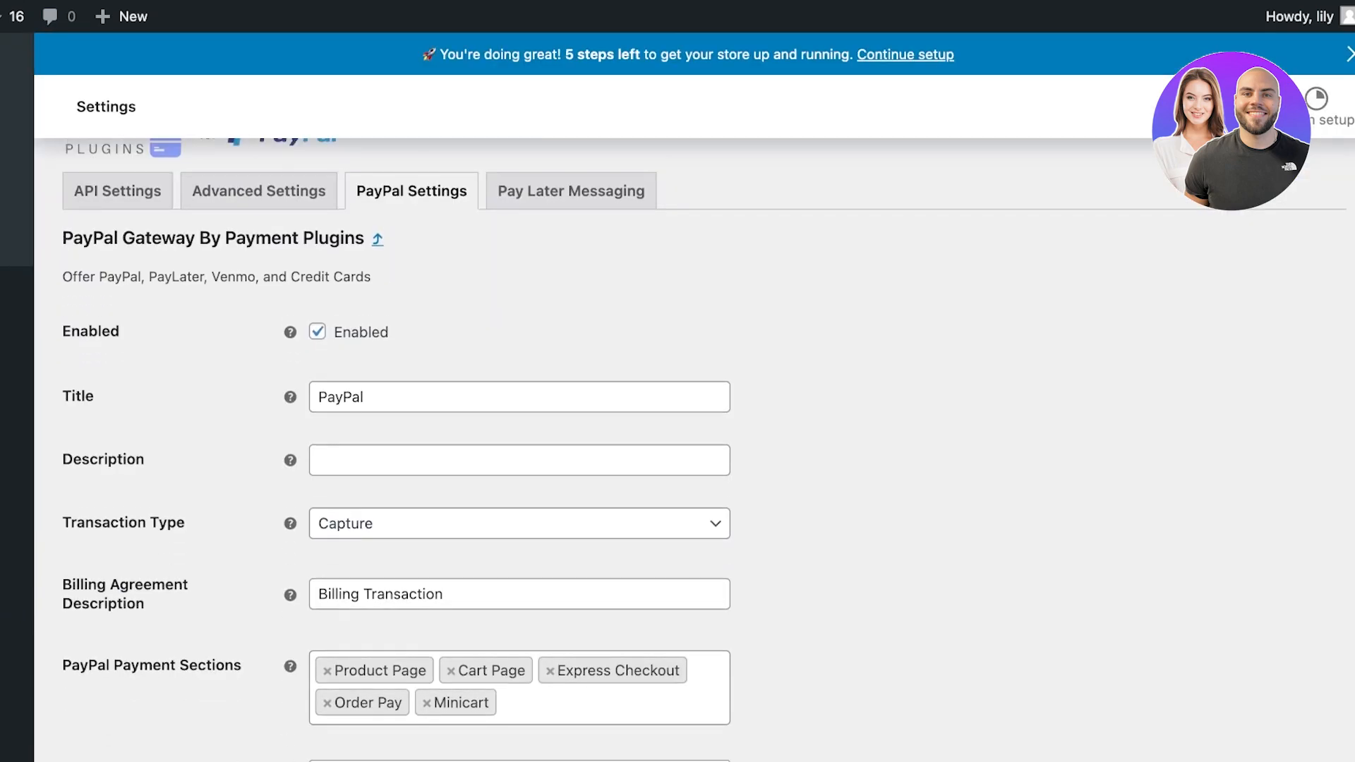
click(258, 183)
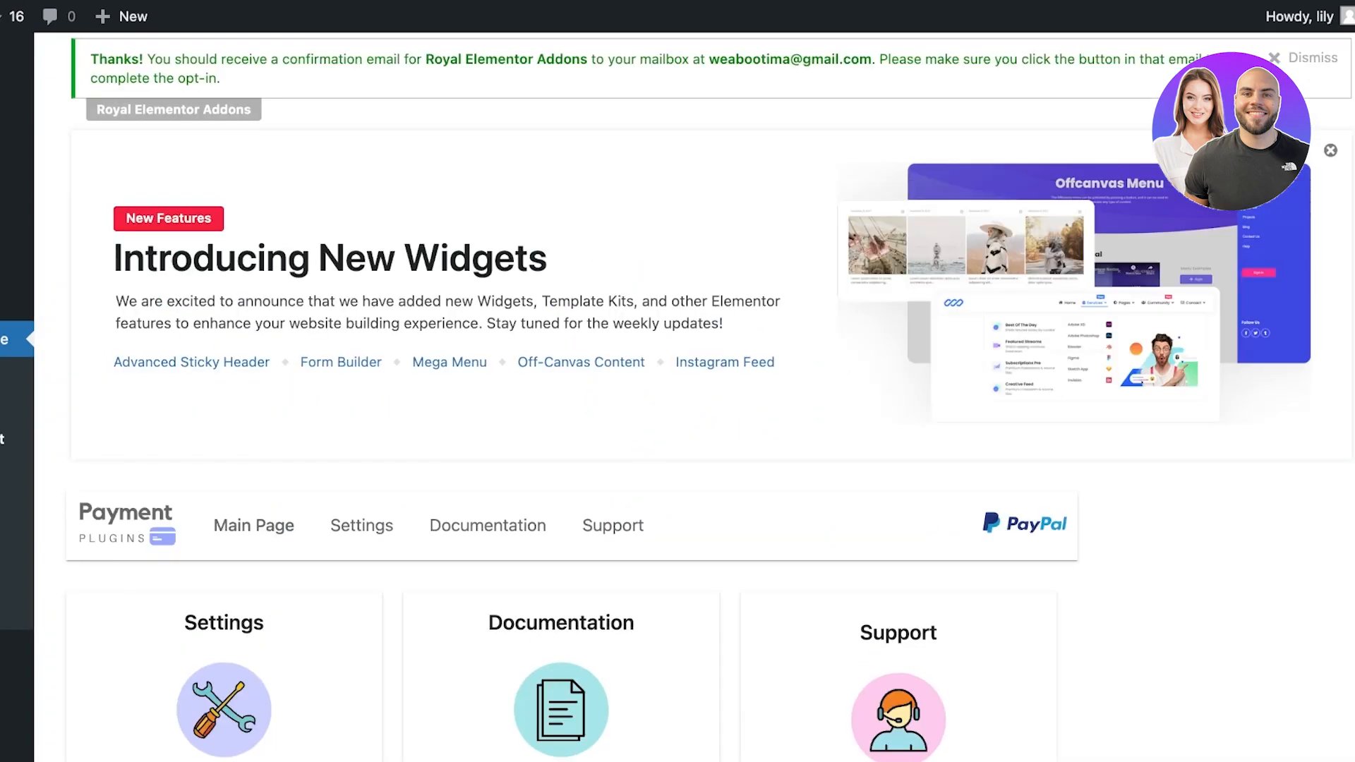
Open the API settings from the plugin's main page and start connecting the PayPal account for the production environment.
scroll(677, 423, down, 4)
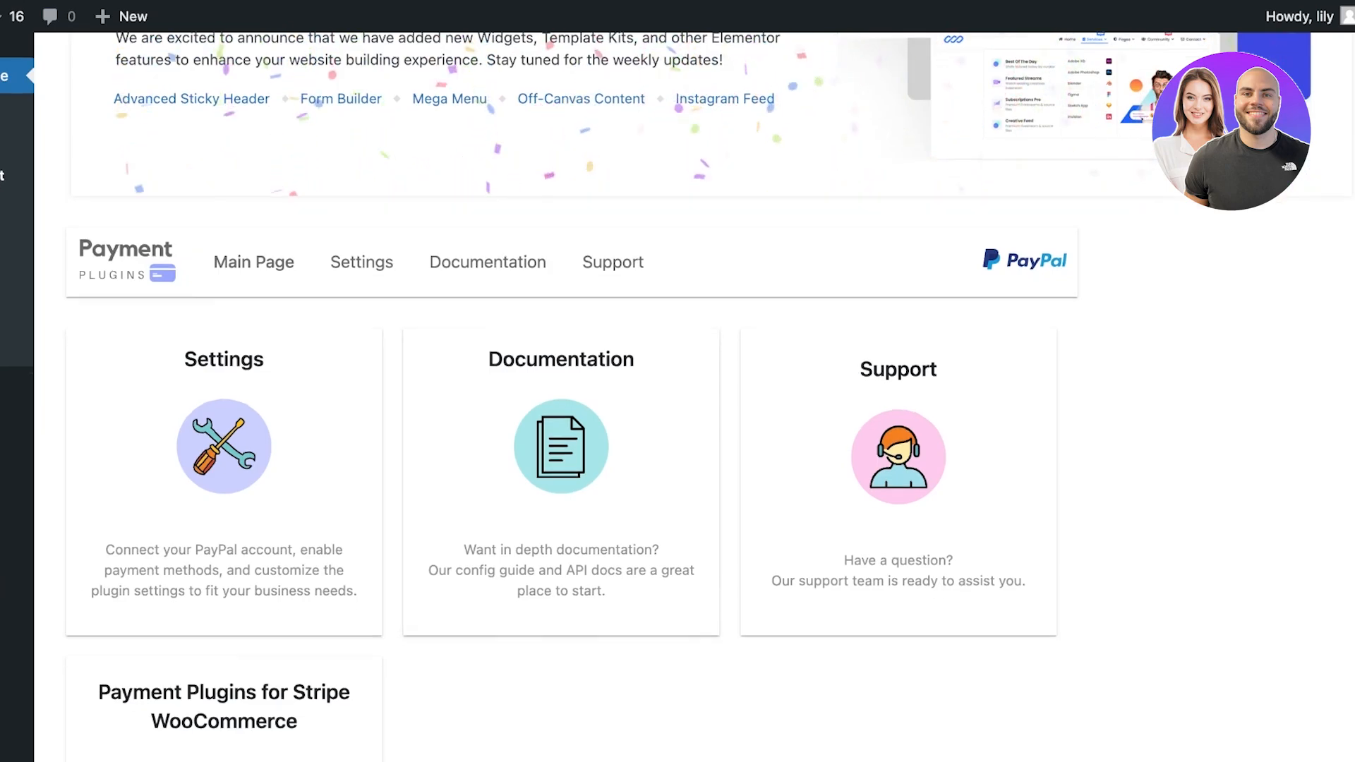
scroll(678, 423, down, 1)
click(362, 219)
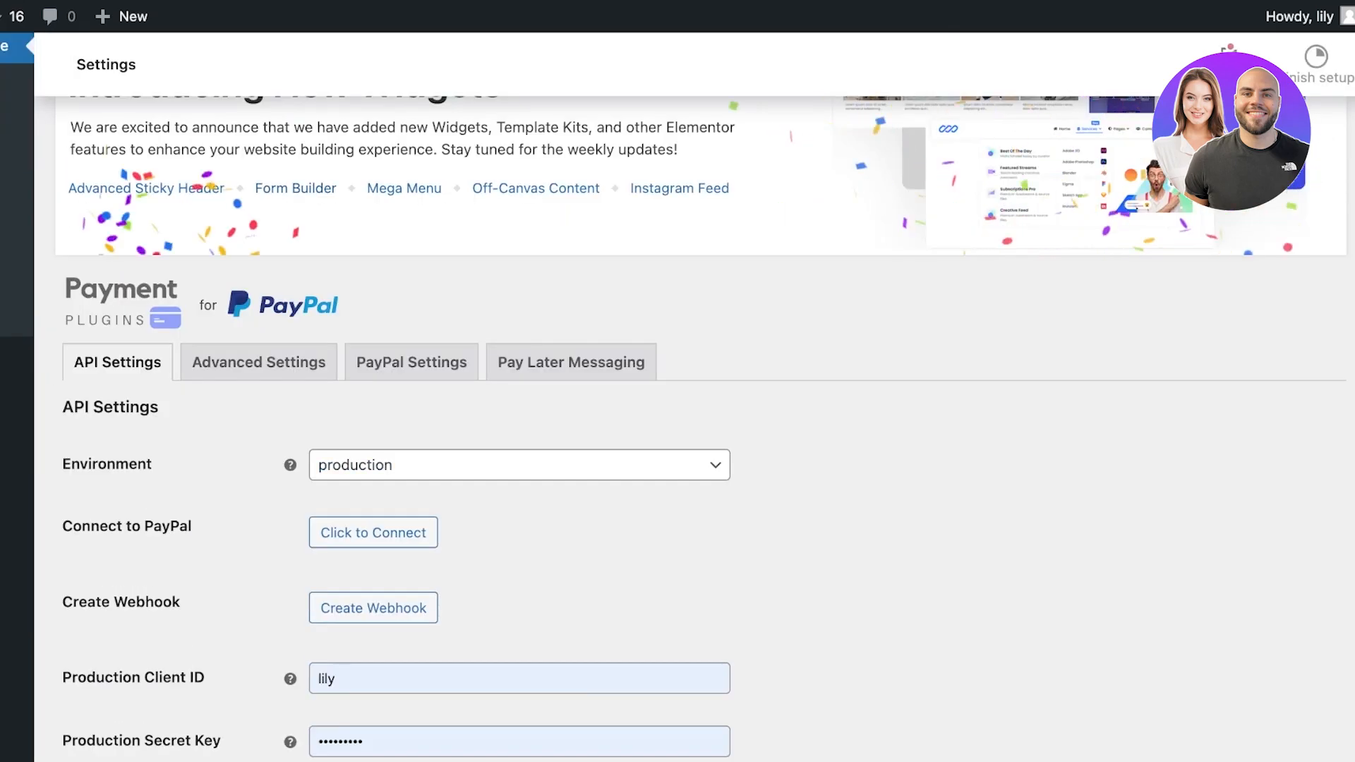
scroll(703, 449, down, 1)
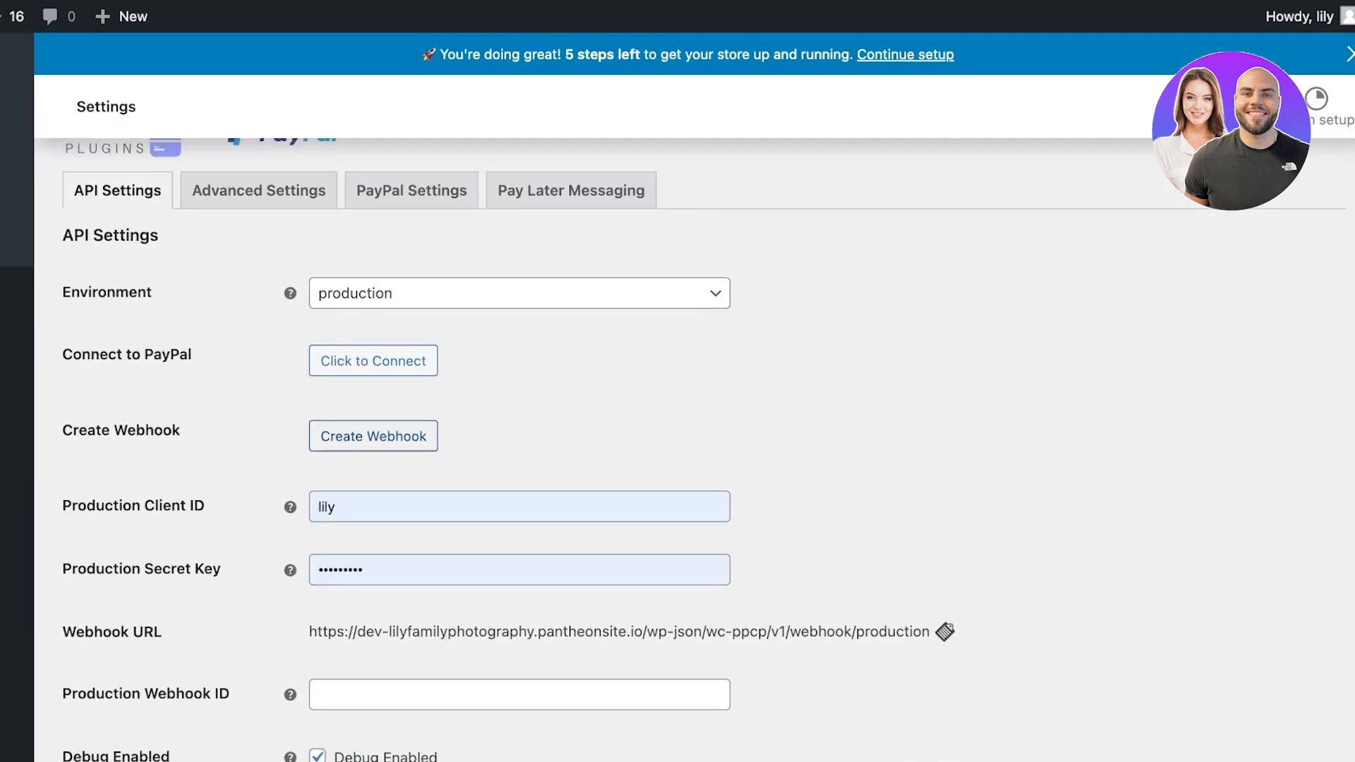
click(373, 355)
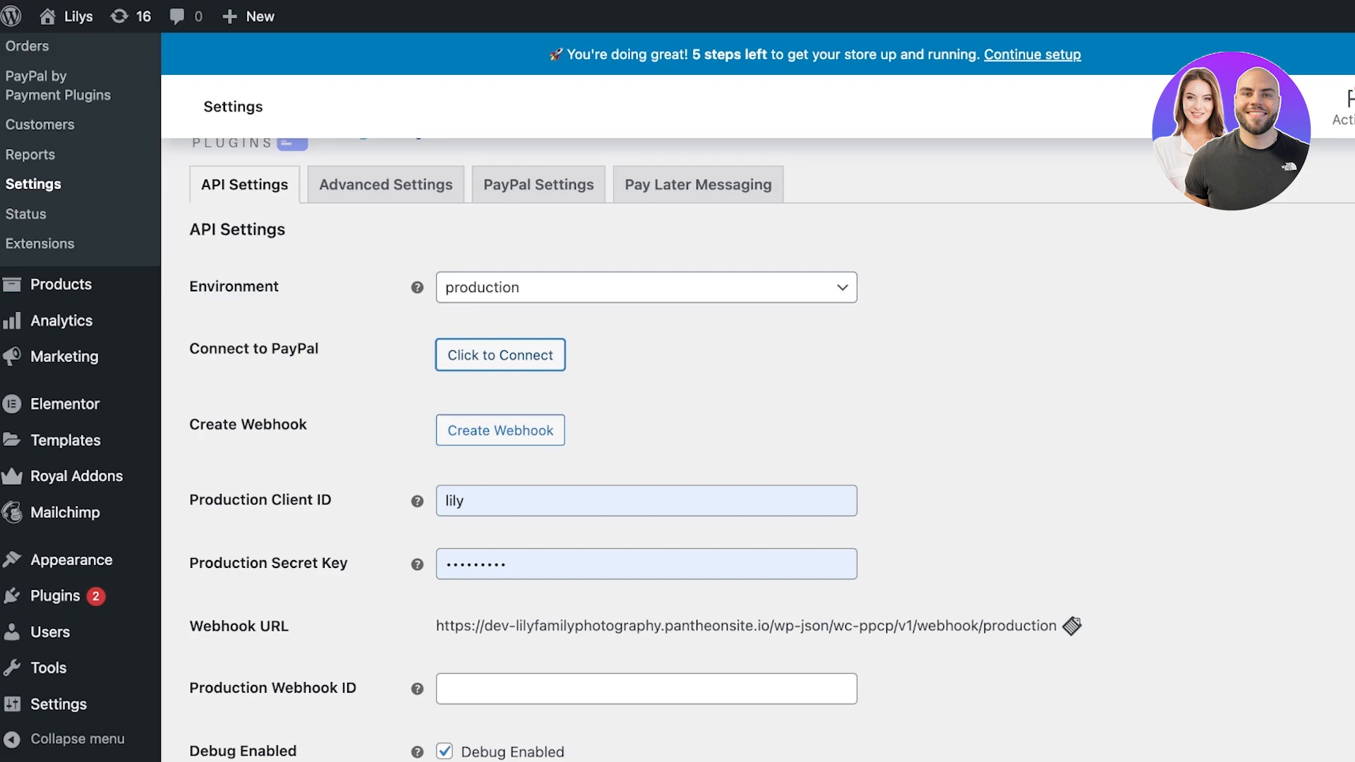
Open the page for adding new WordPress plugins and browse the featured ones.
mouse_move(55, 596)
click(232, 629)
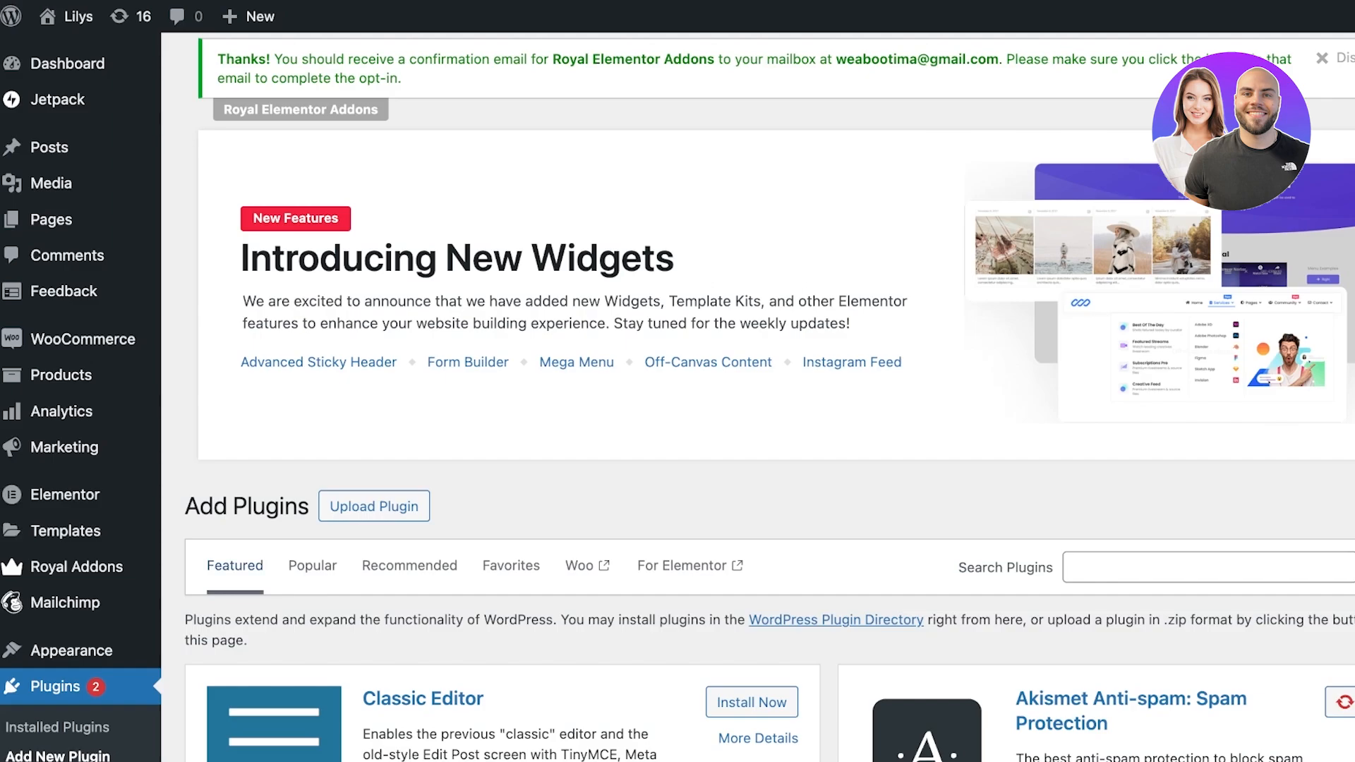
scroll(59, 705, down, 3)
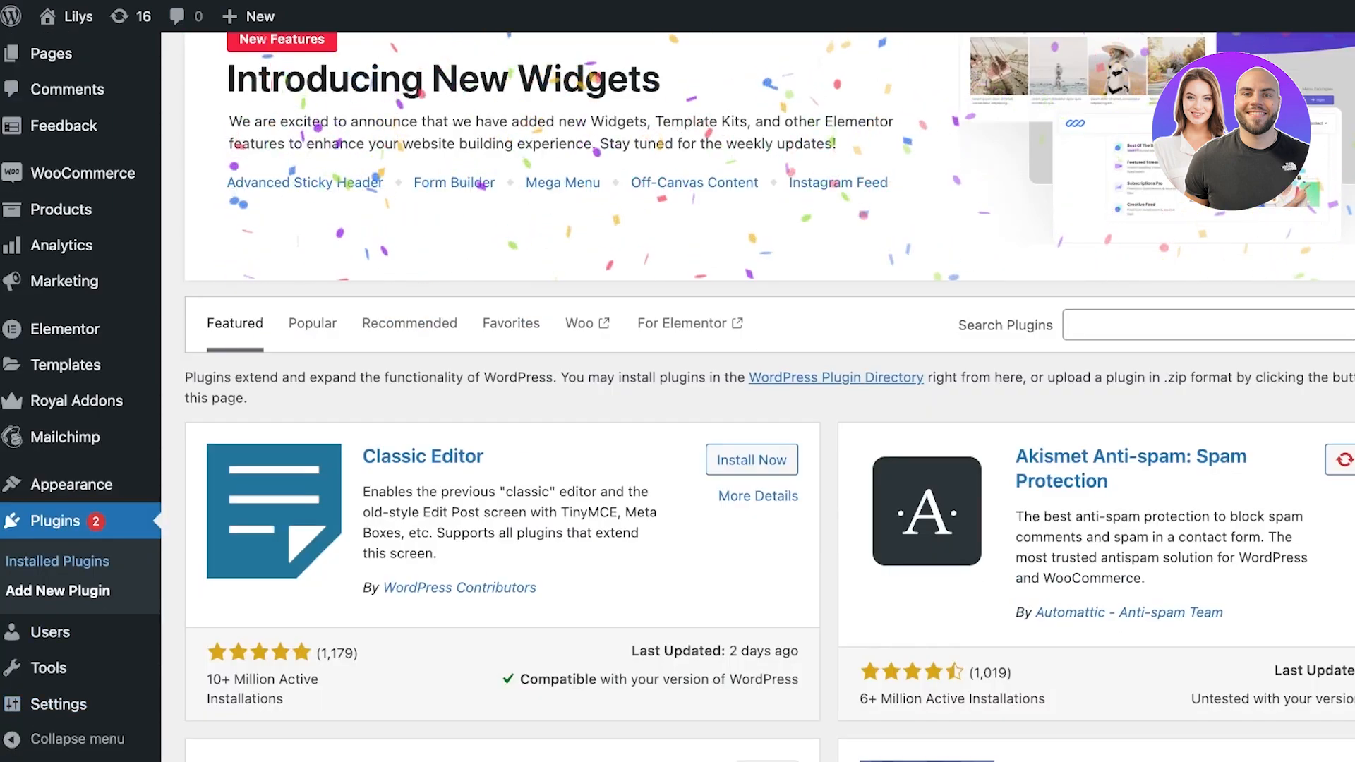
Find "Payment Gateway Plugin for PayPal WooCommerce ( Free )" among the installed plugins and activate it.
click(57, 561)
scroll(769, 395, down, 10)
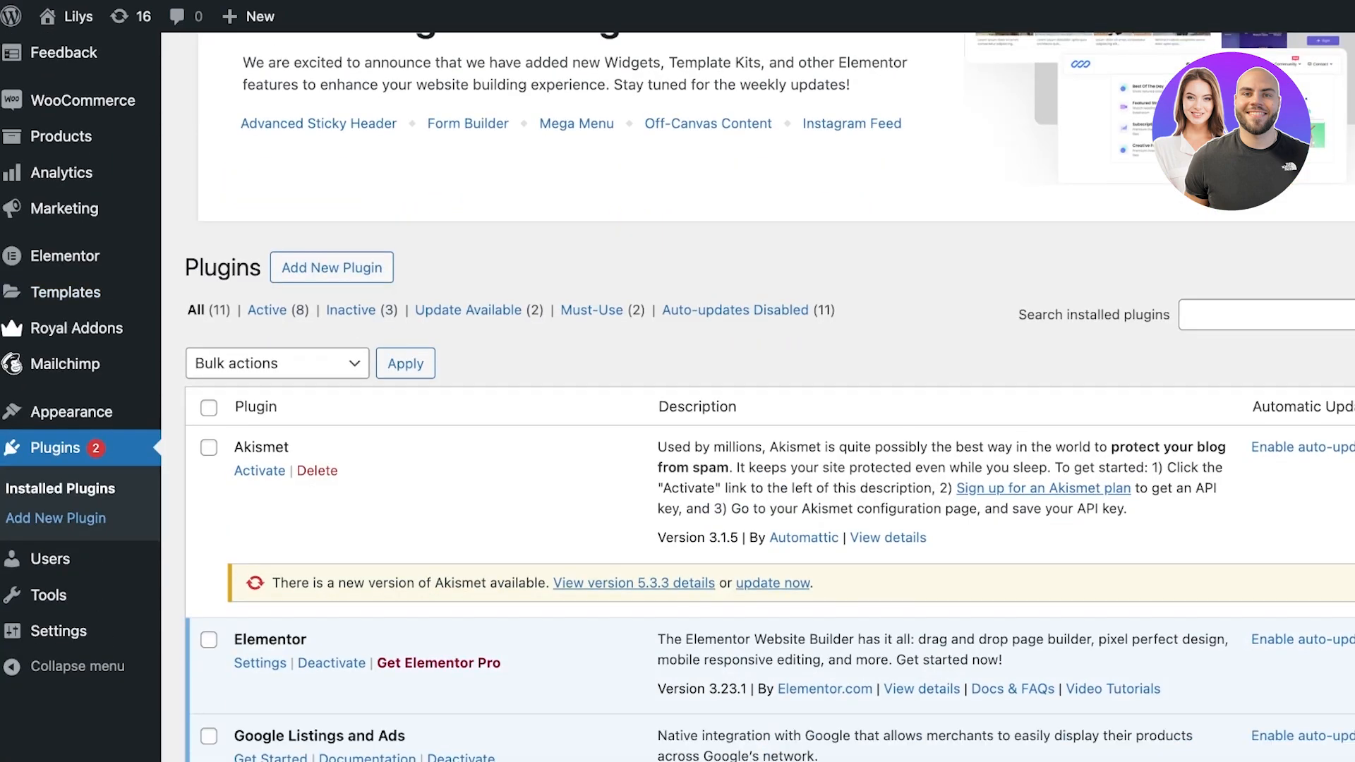
scroll(769, 395, down, 9)
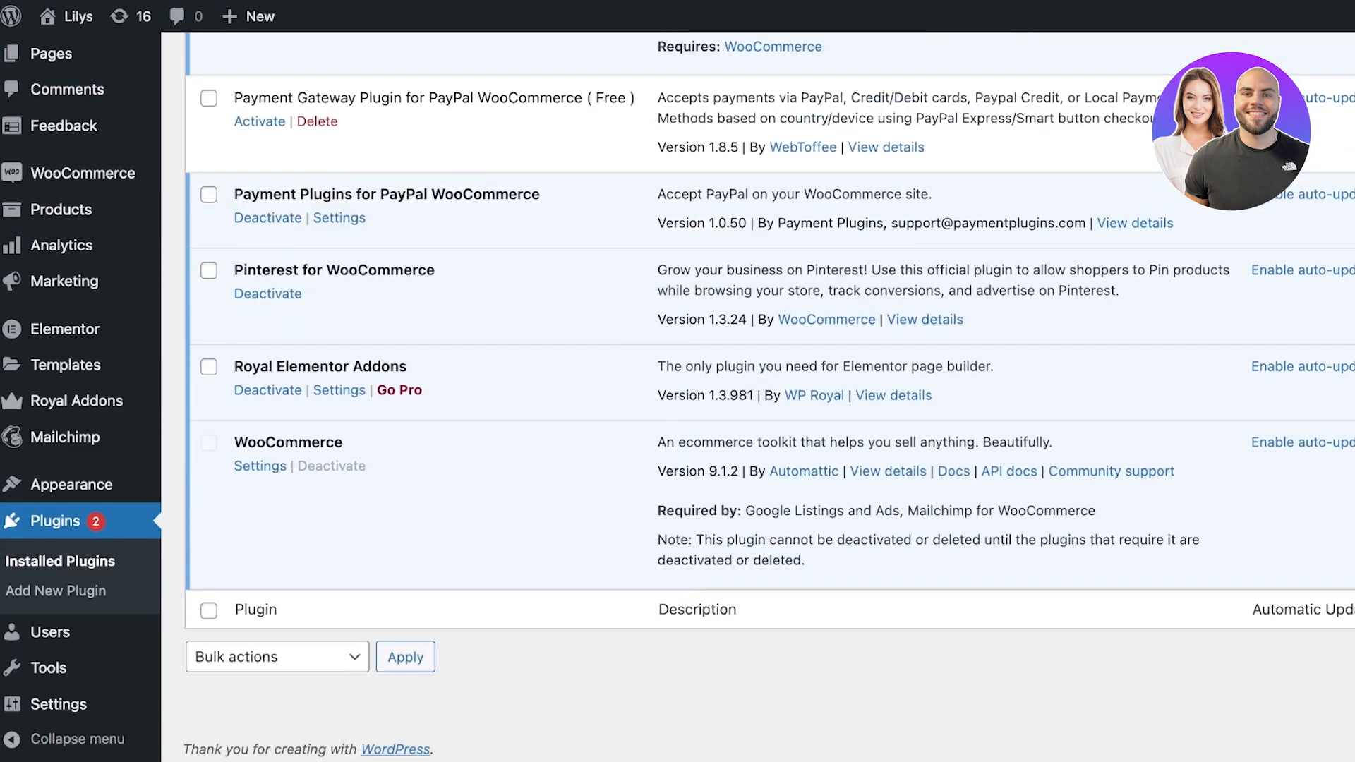
scroll(769, 395, up, 2)
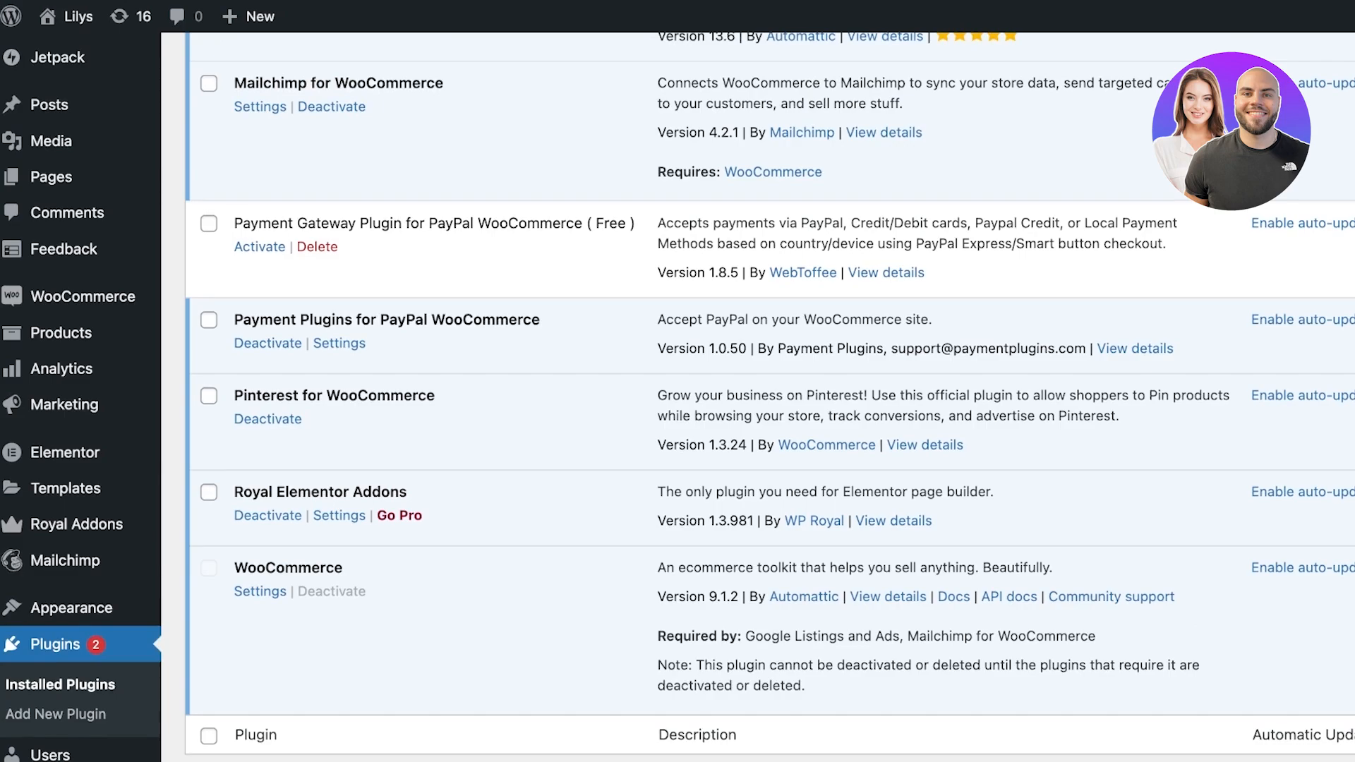
click(259, 247)
Open the settings of the activated Payment Gateway Plugin for PayPal WooCommerce from the installed plugins list.
scroll(769, 395, down, 10)
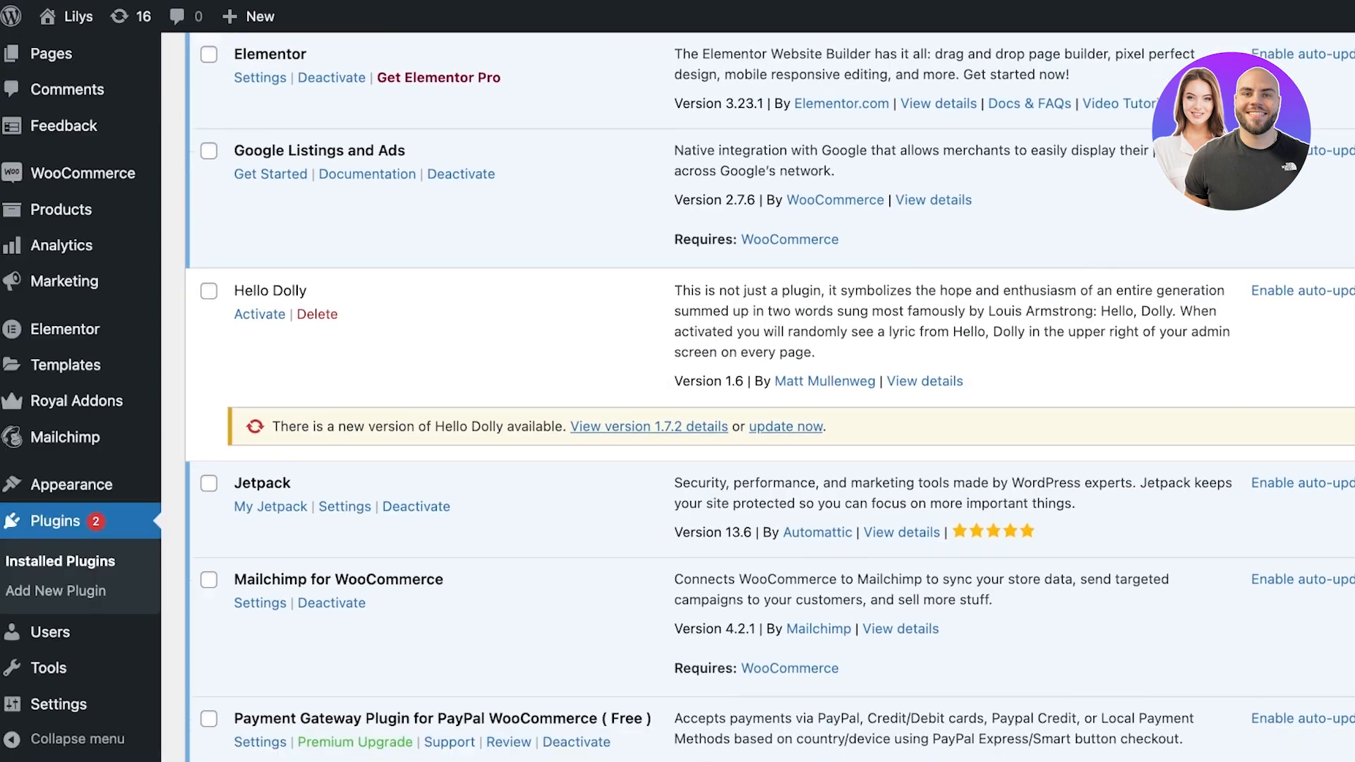
scroll(769, 395, up, 10)
scroll(769, 395, down, 11)
scroll(769, 395, up, 11)
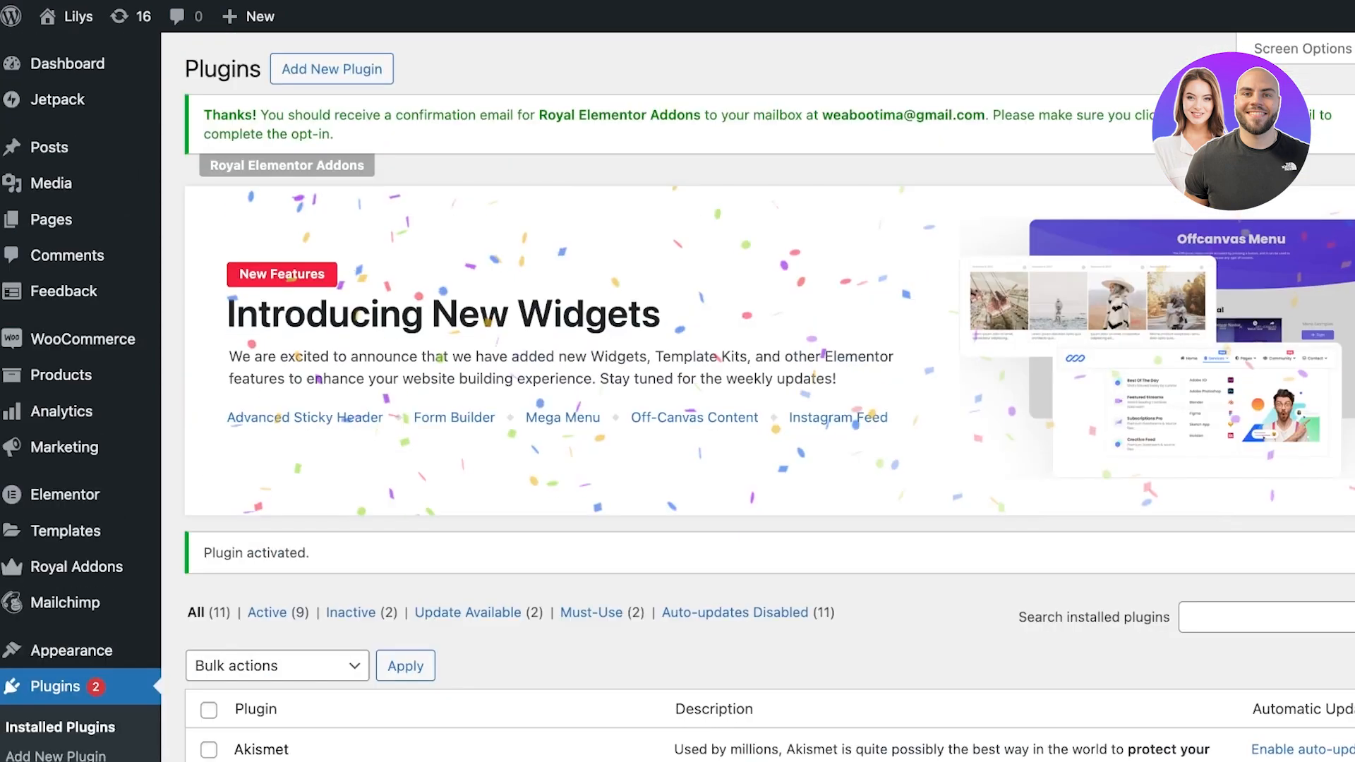
scroll(769, 395, down, 15)
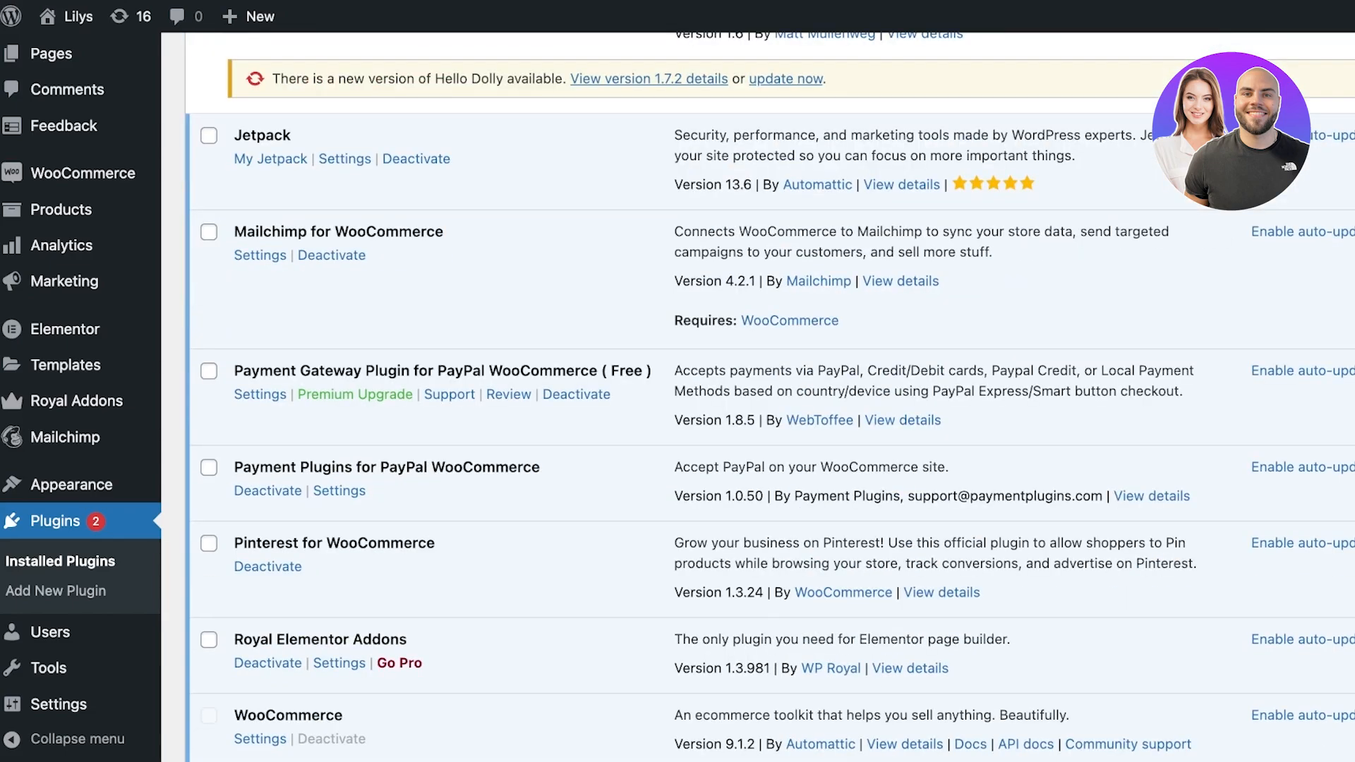
click(260, 394)
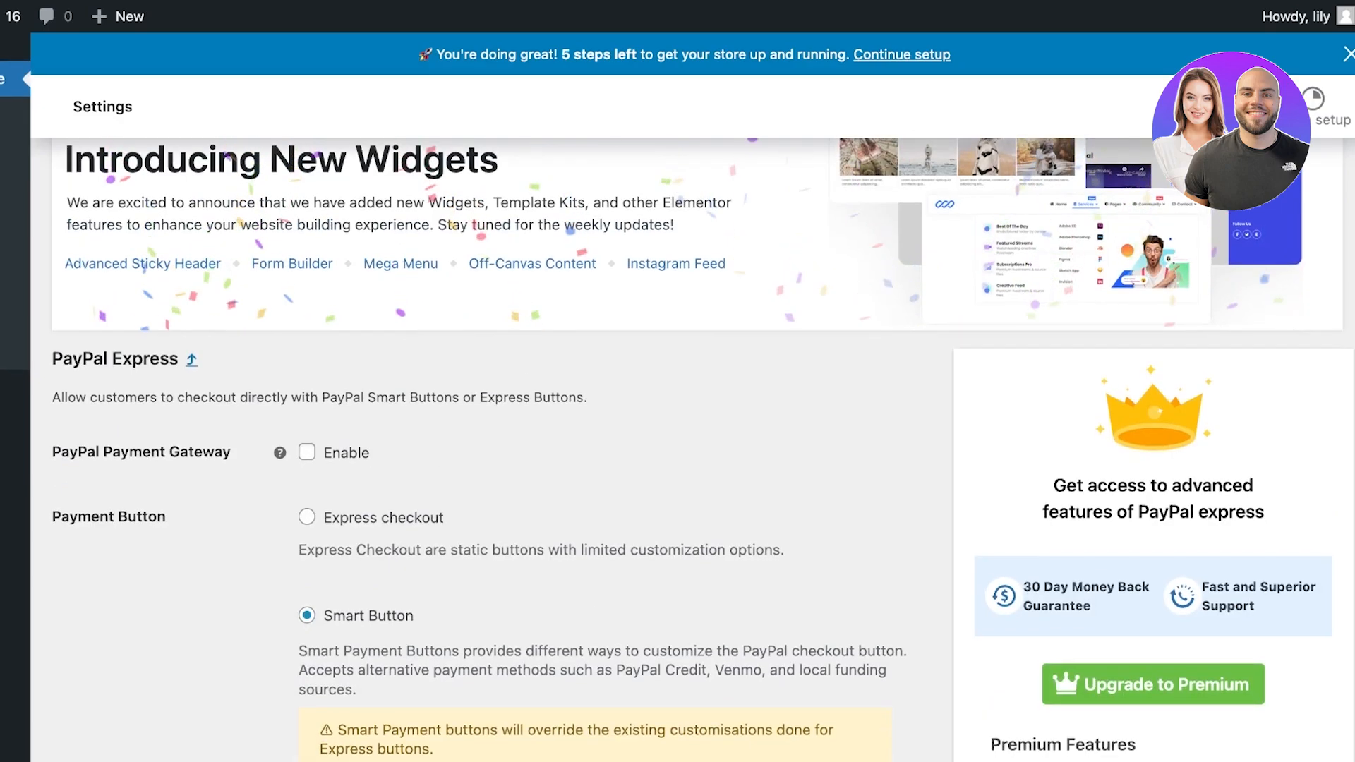
Enable the PayPal payment gateway and select Smart Button as the payment button type after trying Express checkout.
click(307, 454)
click(307, 517)
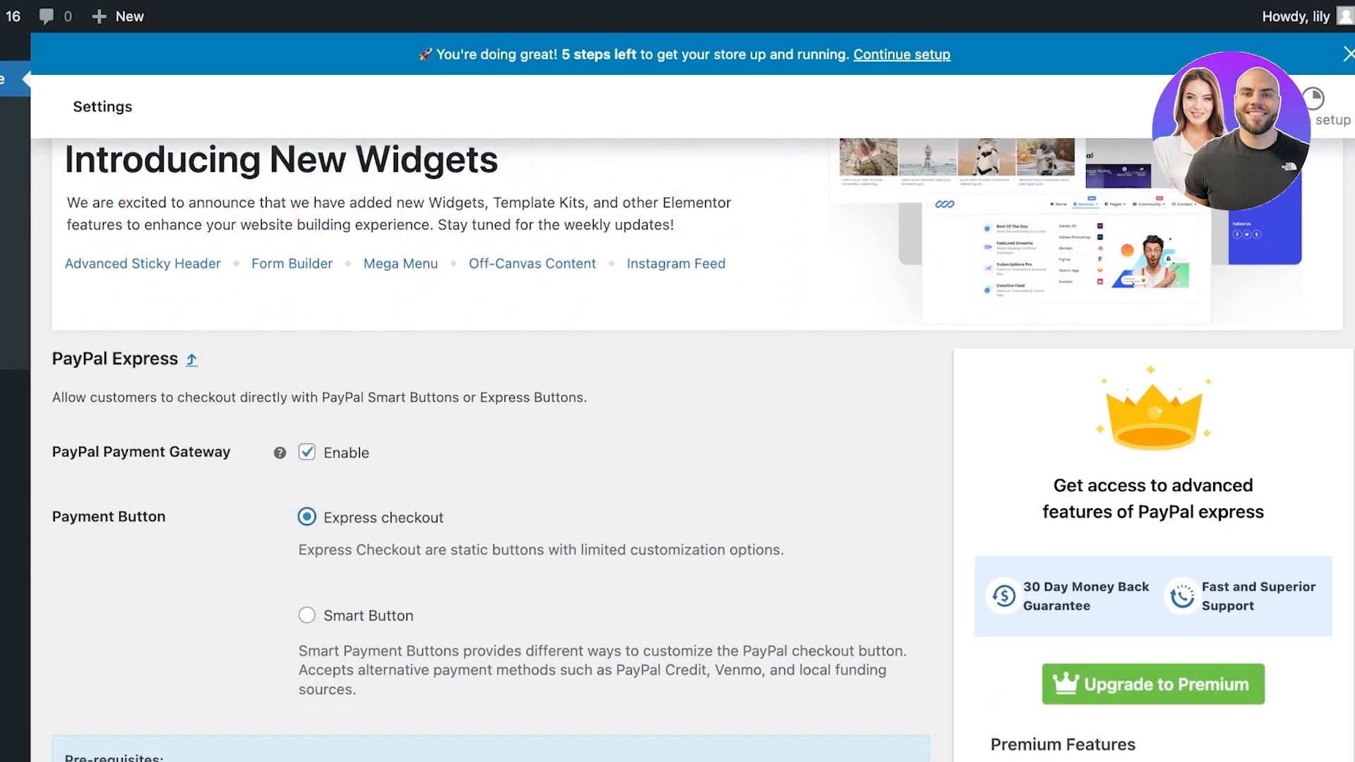
scroll(486, 451, down, 3)
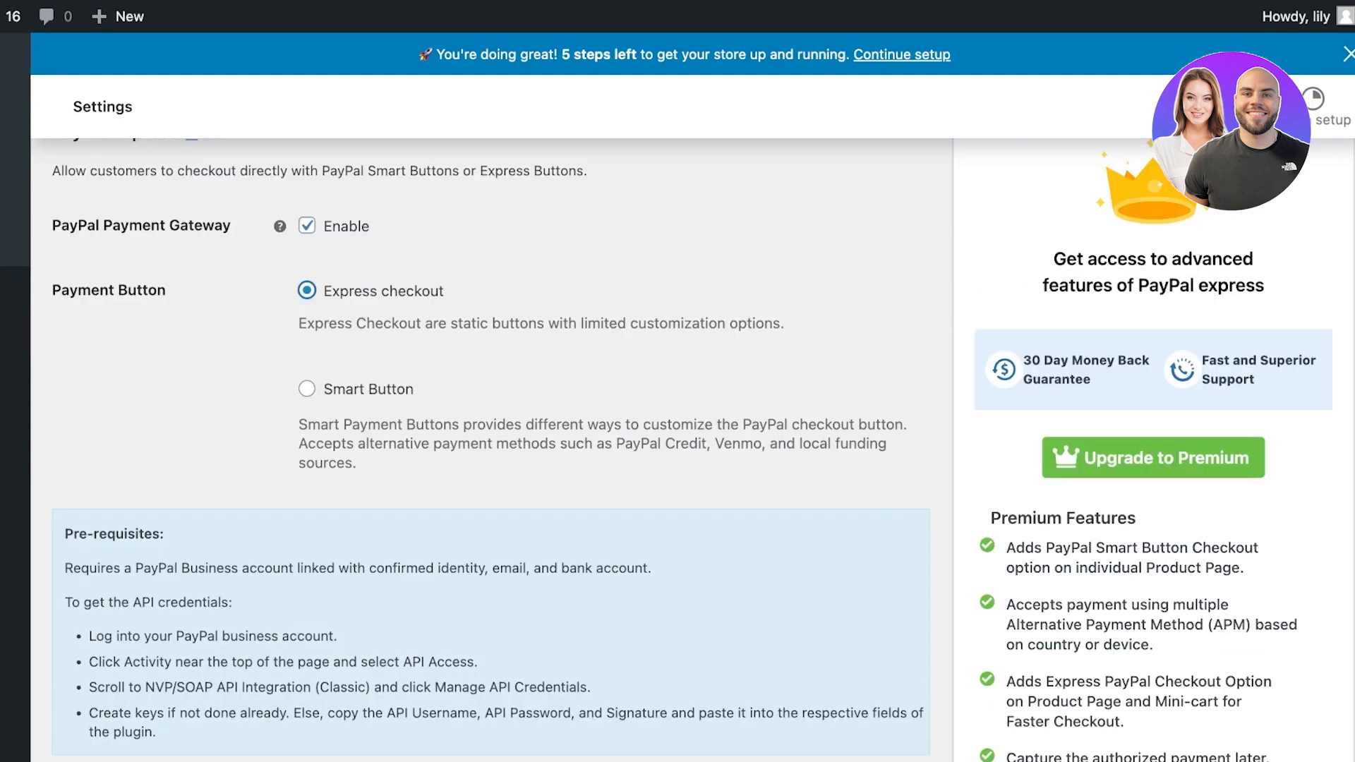
click(307, 388)
Read the pre-requisites for getting the Client ID and Secret and examine the PayPal Credentials fields.
scroll(487, 451, down, 4)
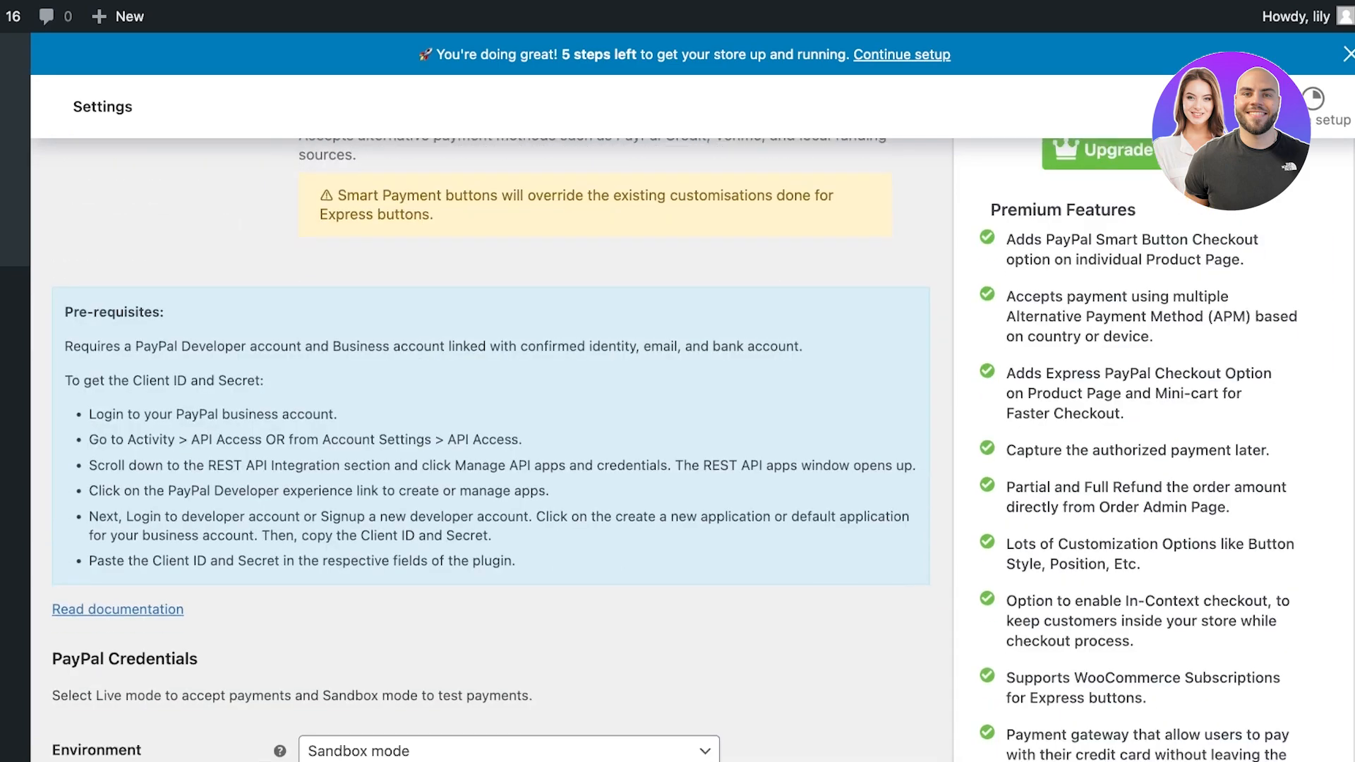
scroll(487, 452, down, 1)
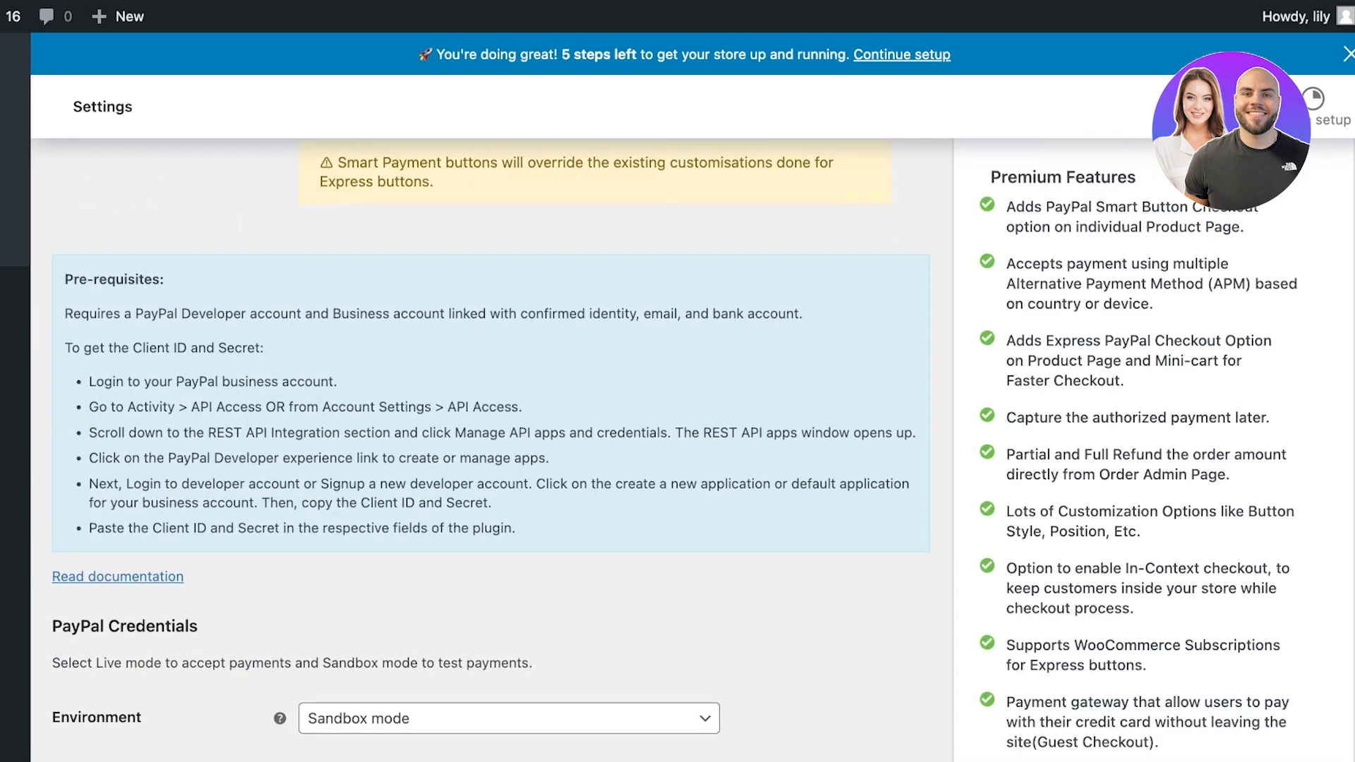
drag(104, 382, 338, 383)
click(339, 383)
scroll(486, 452, down, 3)
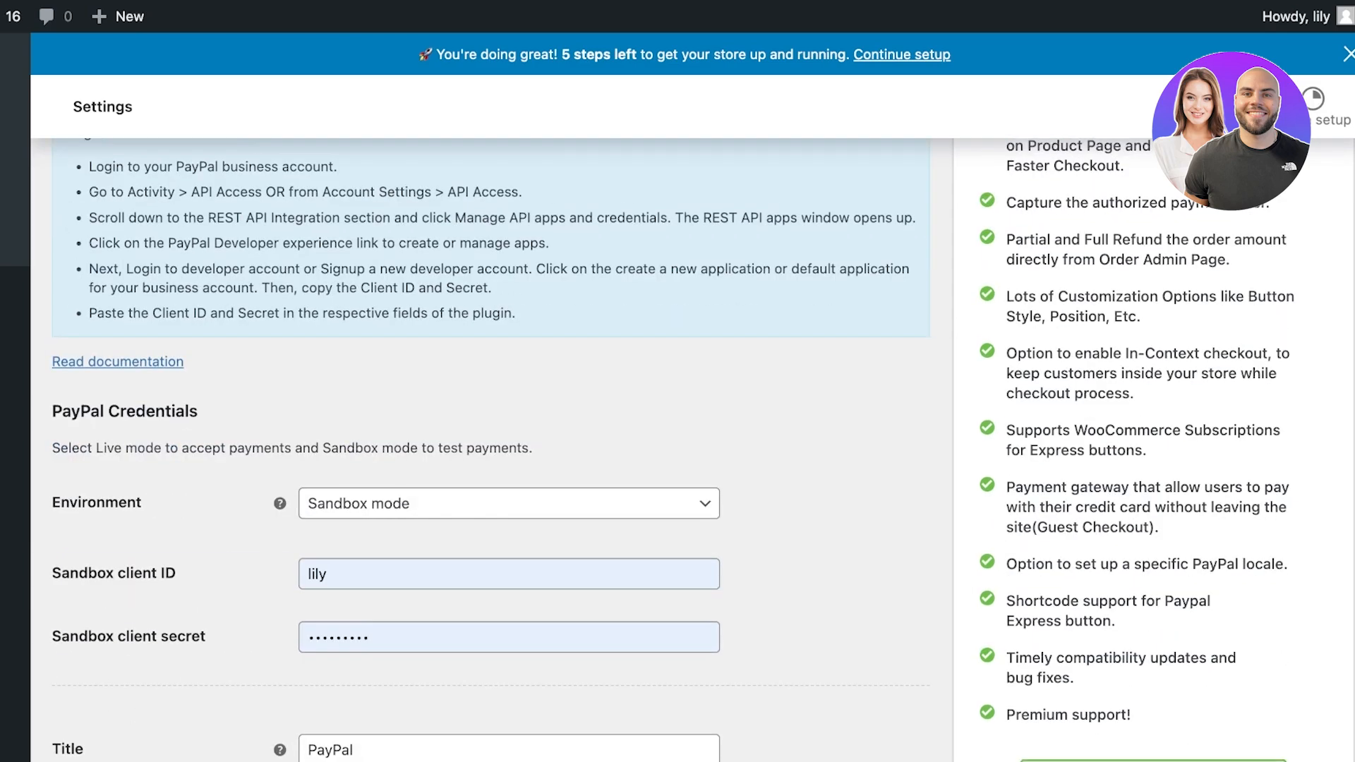
scroll(487, 451, down, 4)
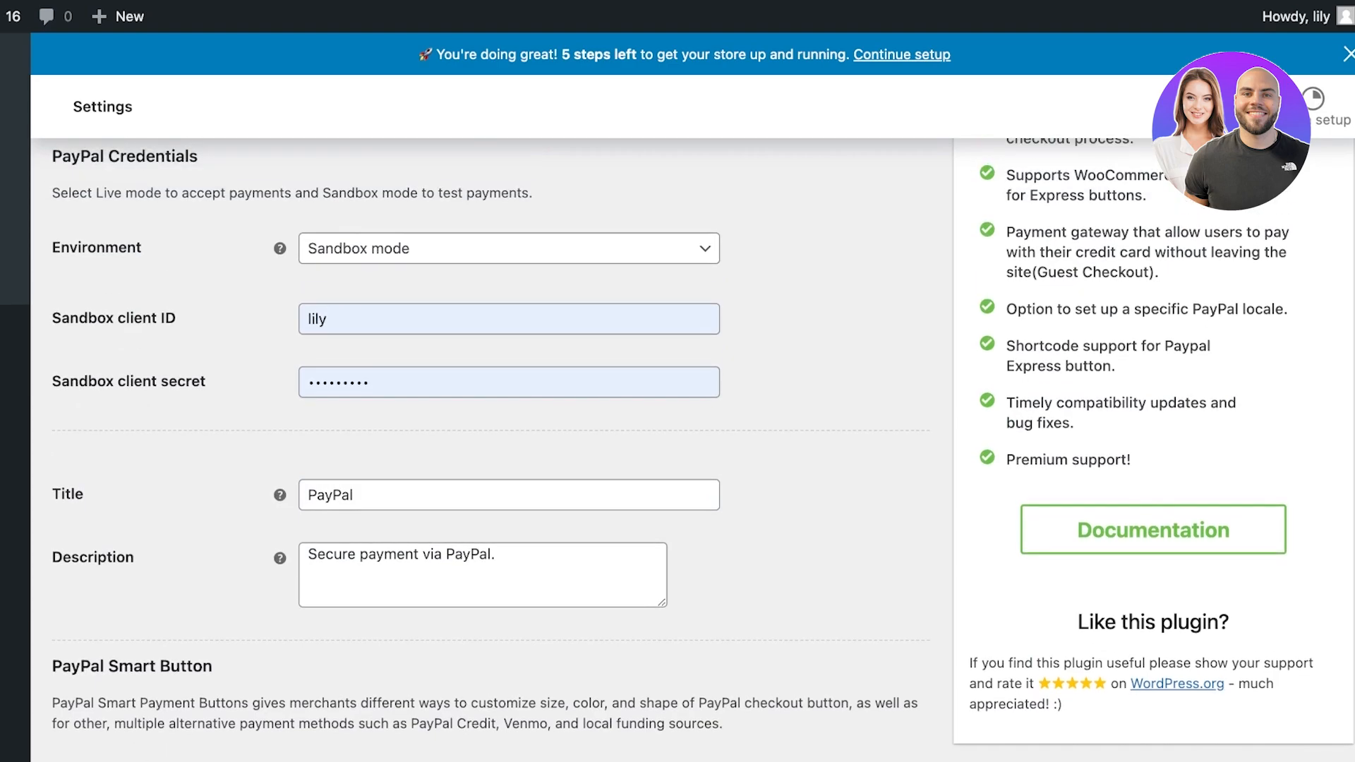
scroll(487, 452, up, 1)
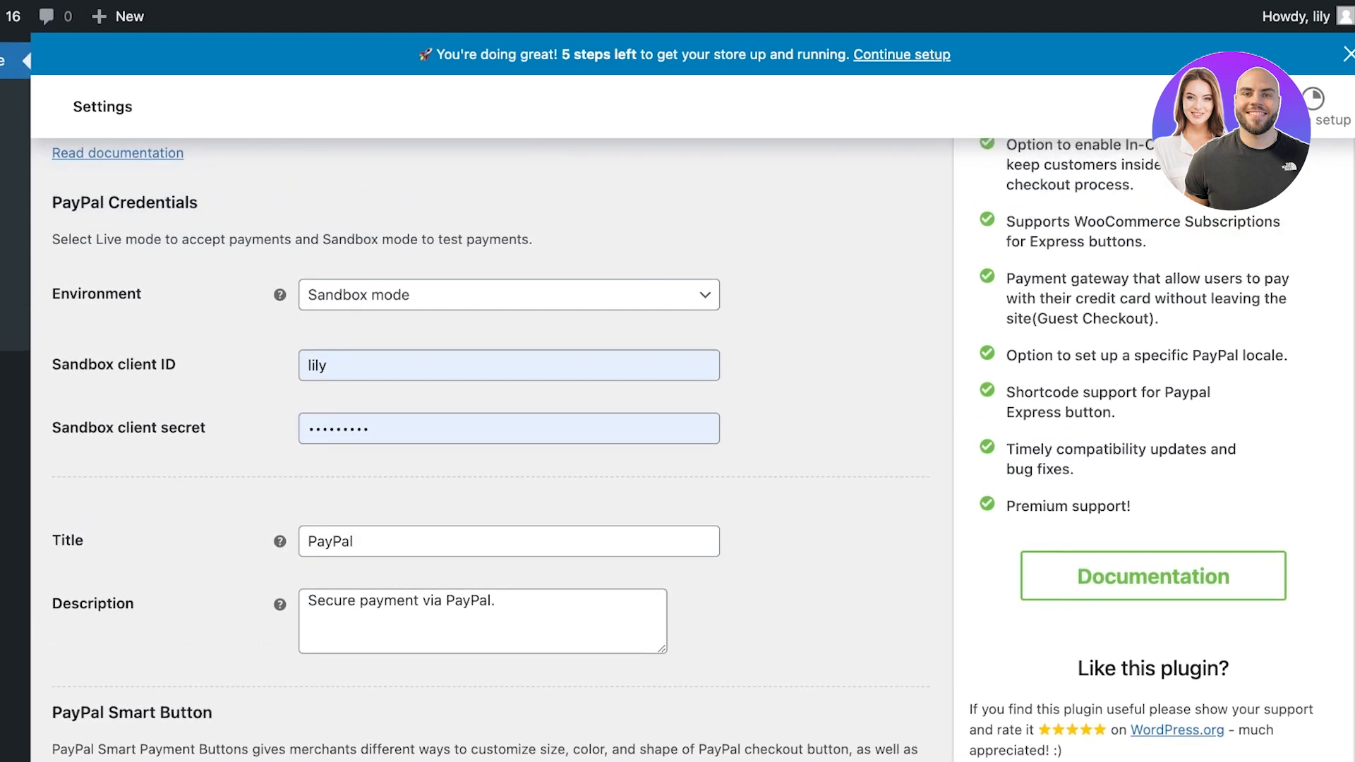
scroll(486, 452, up, 4)
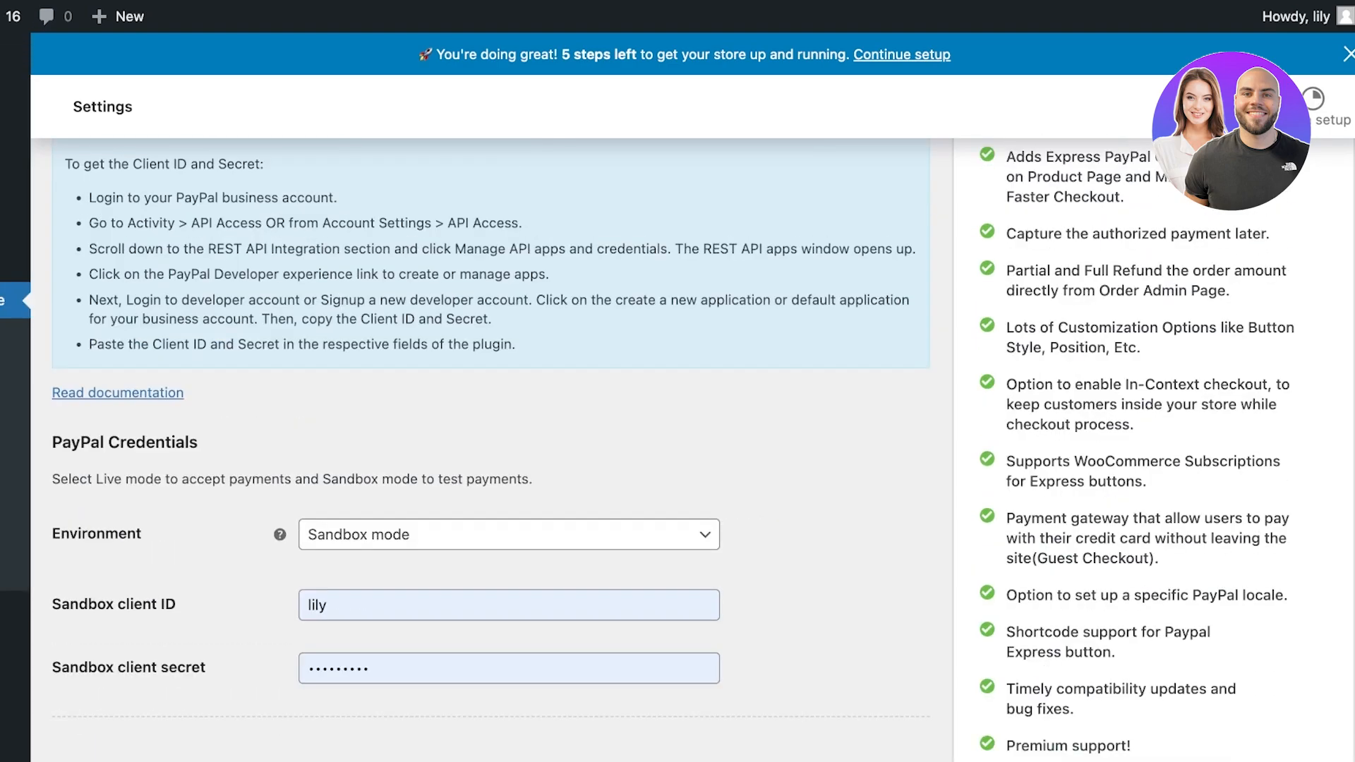
Look through the PayPal Express settings, including the Smart Button display options, sandbox credentials and pre-requisites.
scroll(487, 451, down, 13)
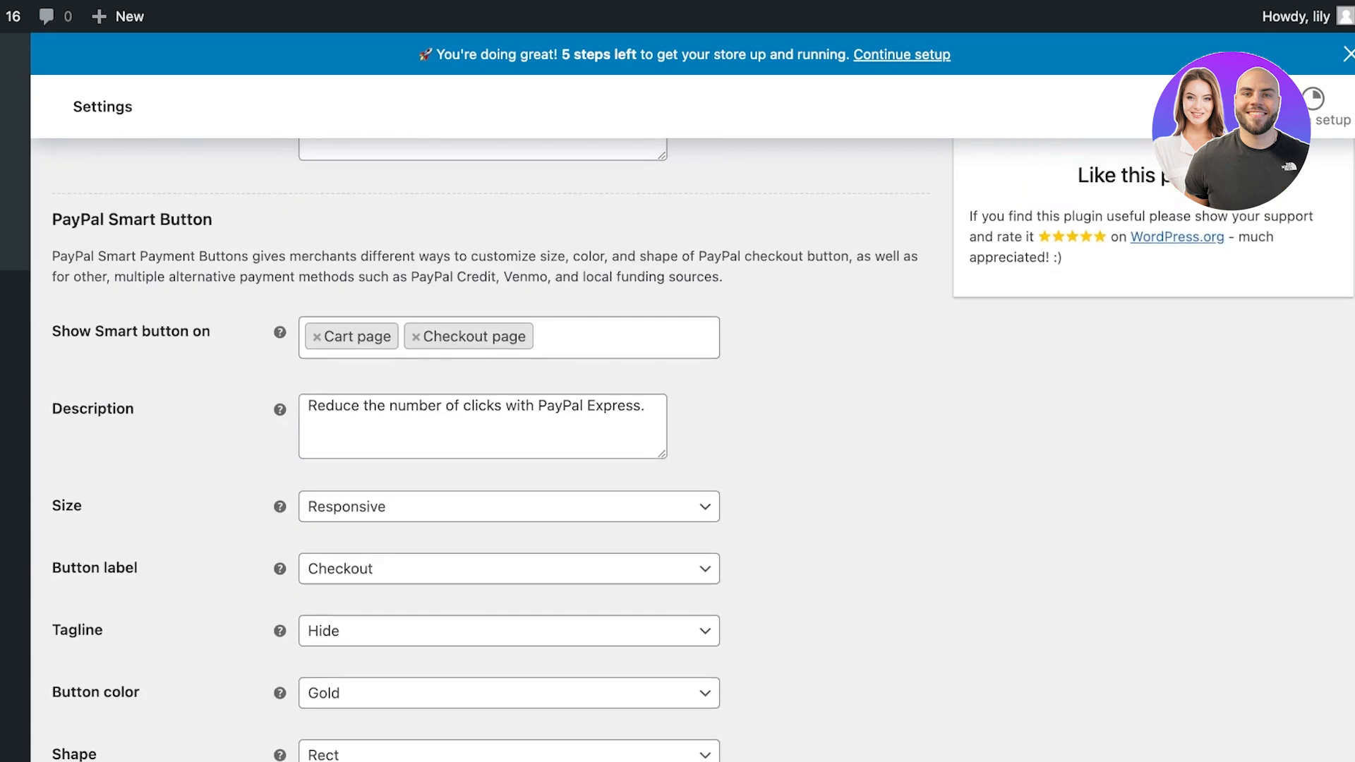
scroll(487, 452, up, 15)
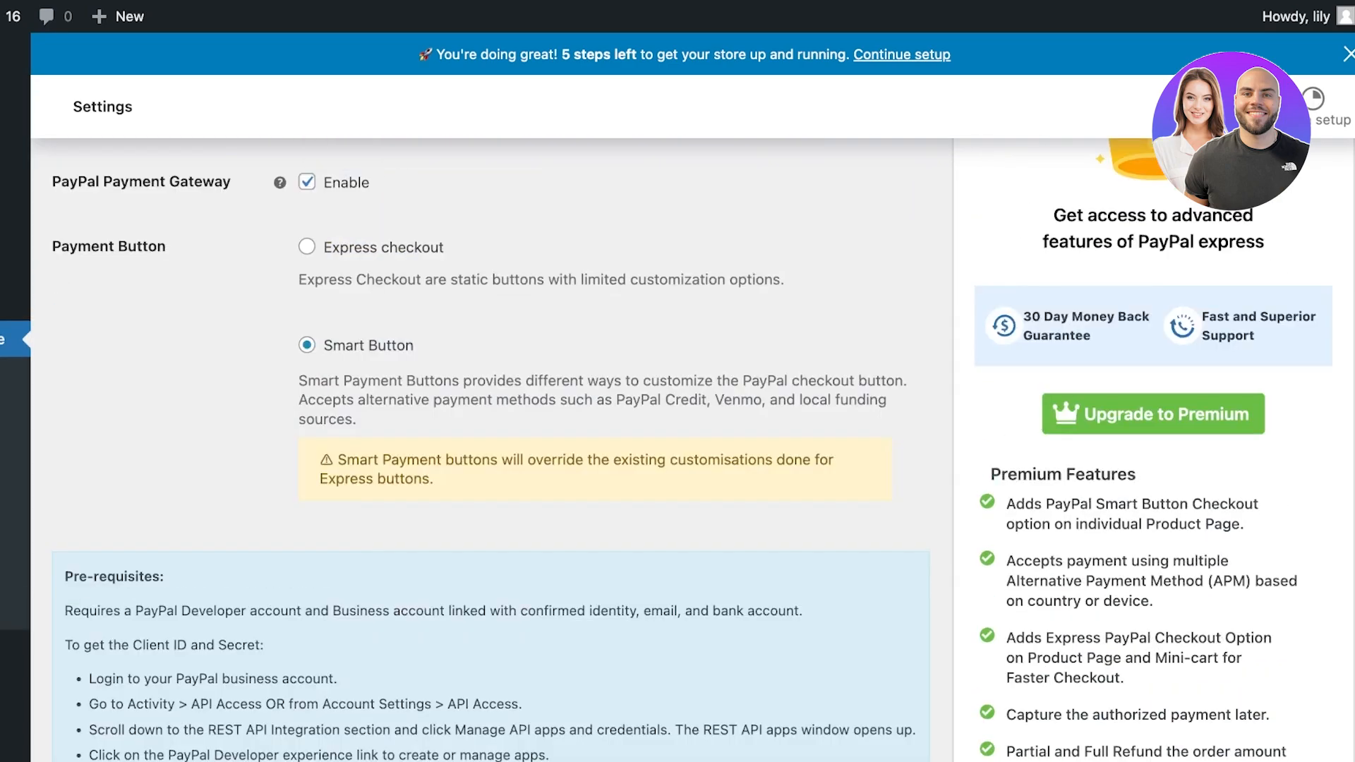
scroll(486, 451, down, 3)
scroll(486, 452, up, 6)
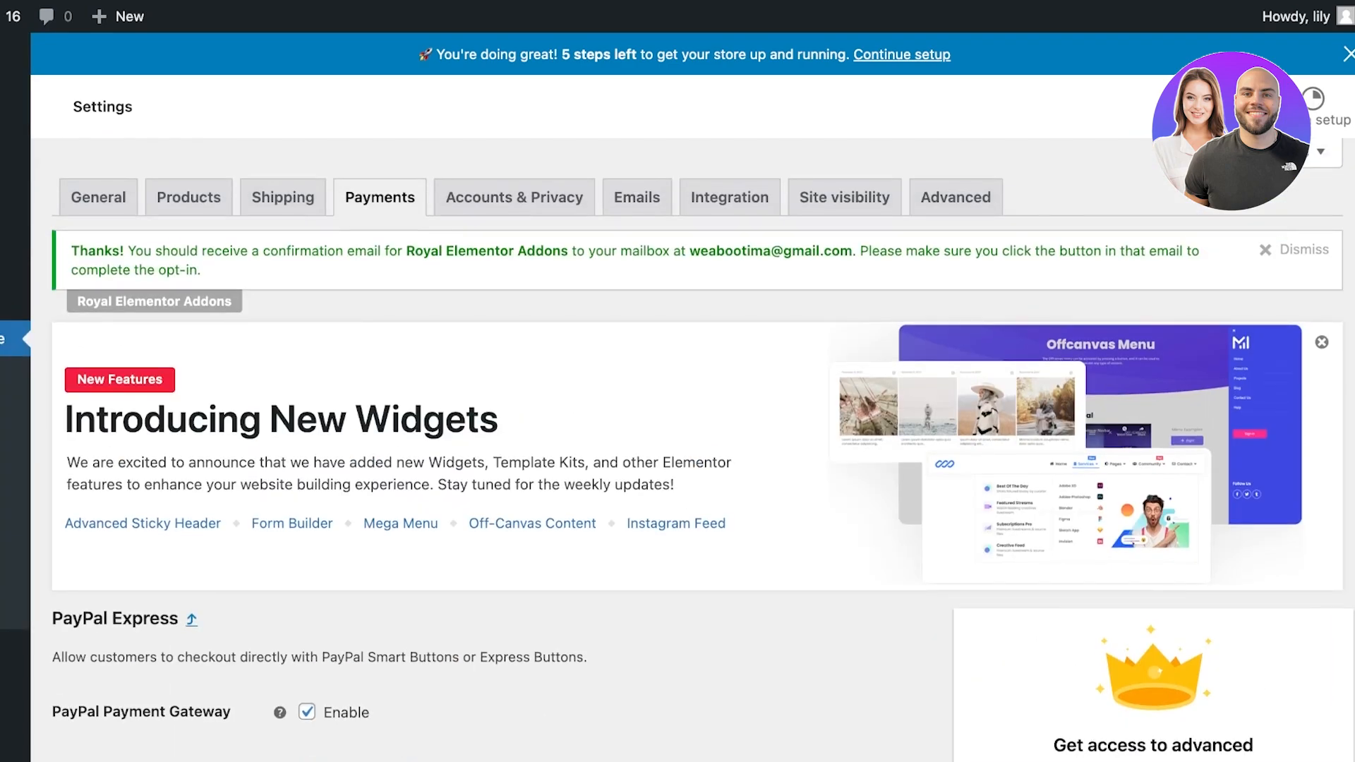
scroll(486, 452, down, 8)
scroll(487, 452, up, 8)
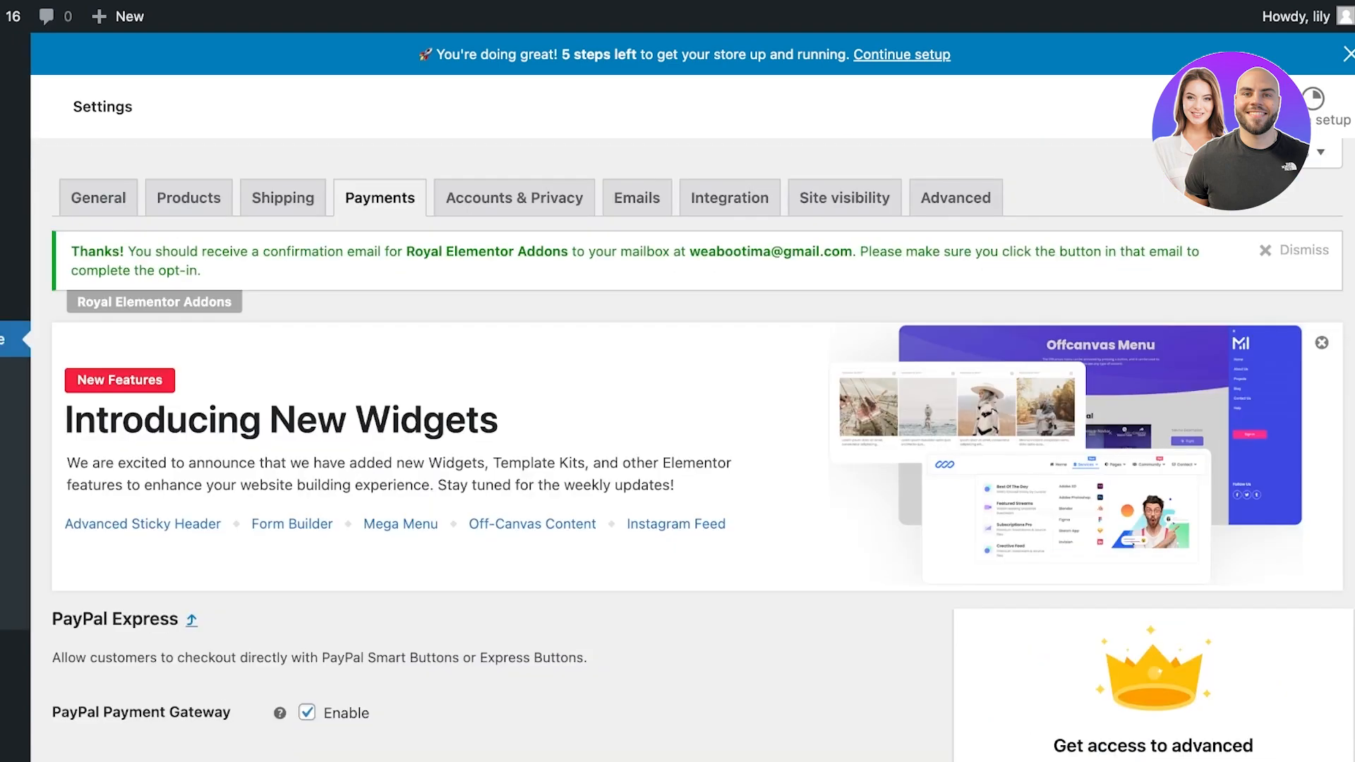
scroll(487, 452, down, 20)
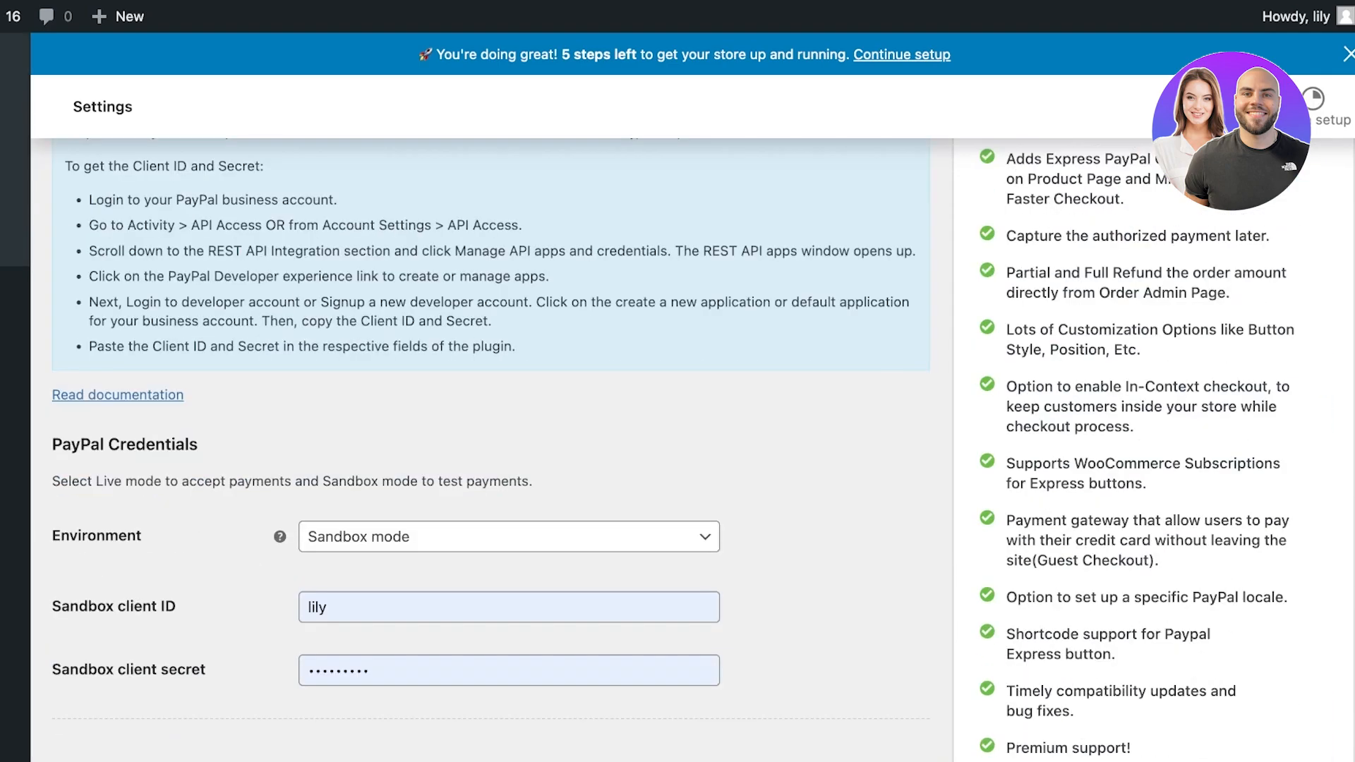
scroll(487, 451, up, 1)
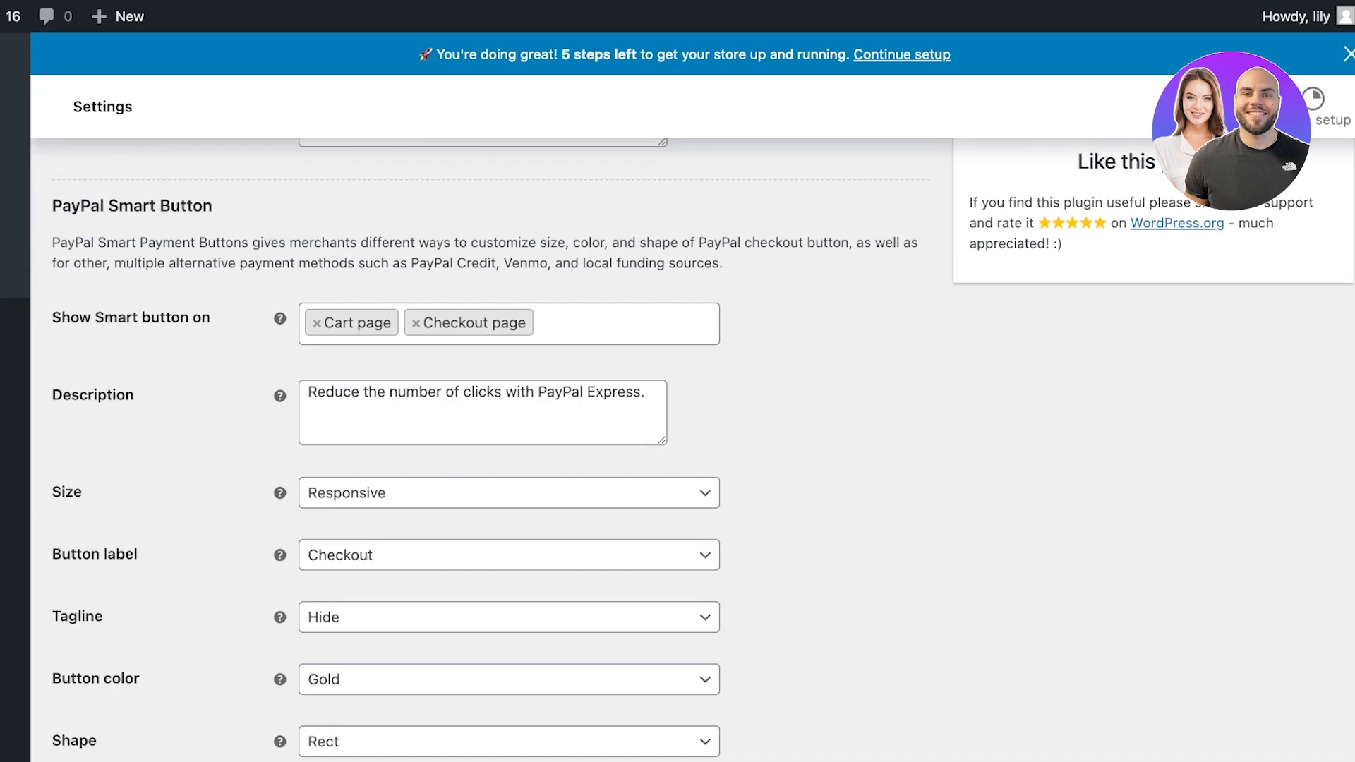
scroll(487, 451, down, 1)
scroll(487, 451, up, 18)
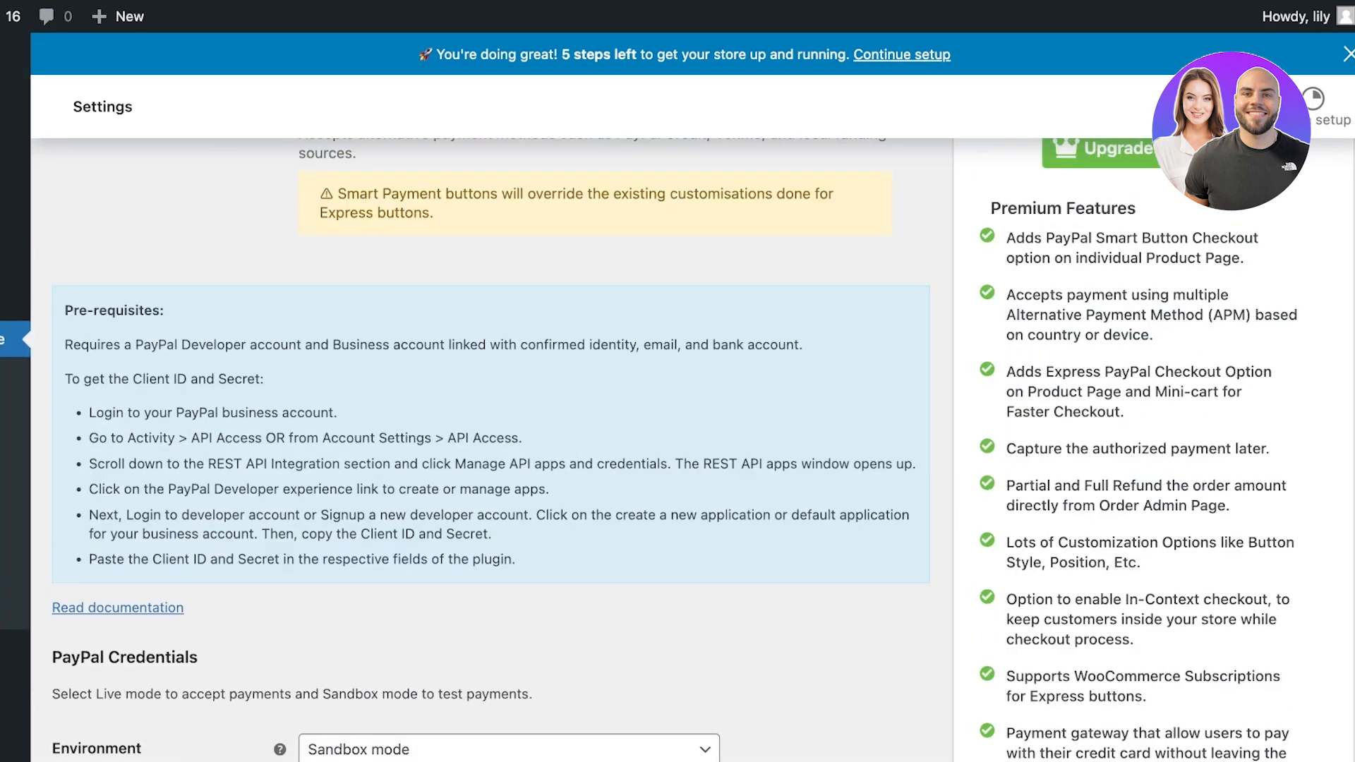
scroll(487, 452, up, 1)
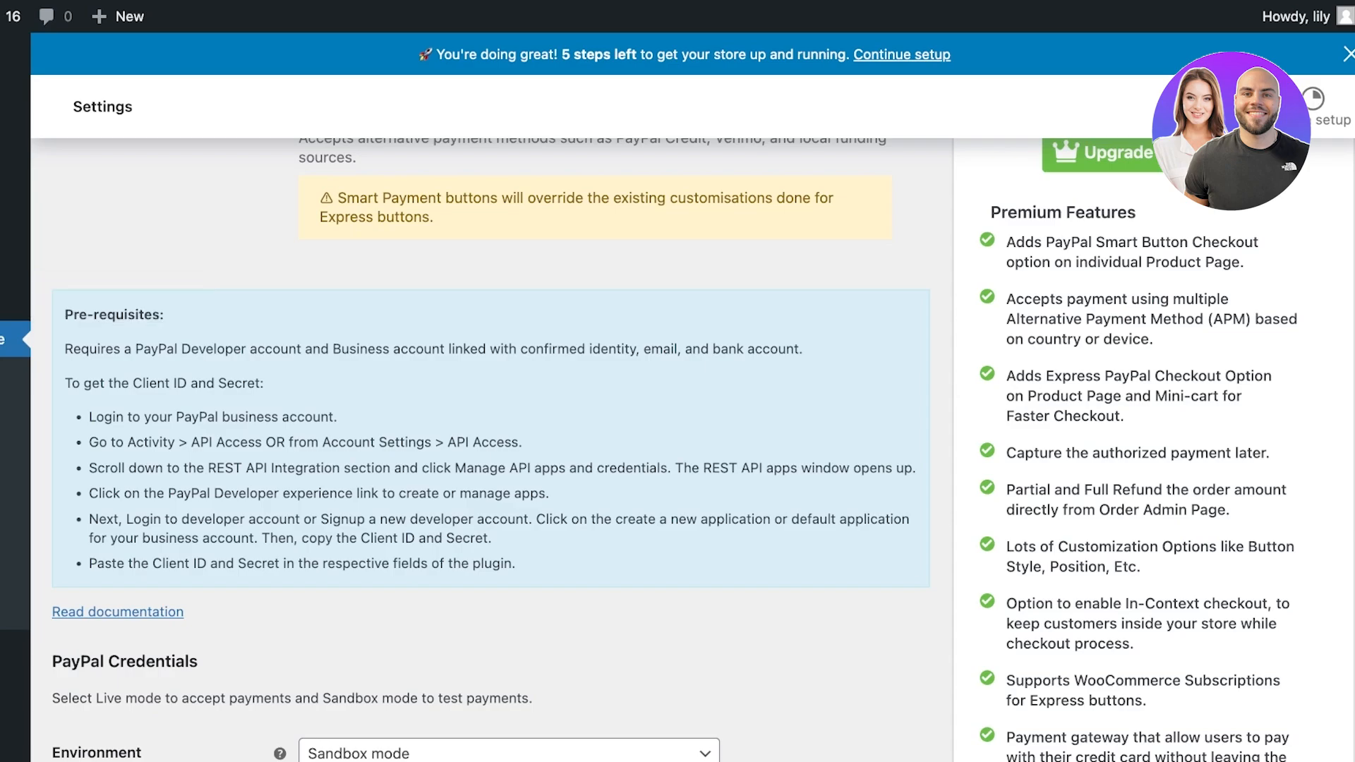
scroll(487, 452, up, 1)
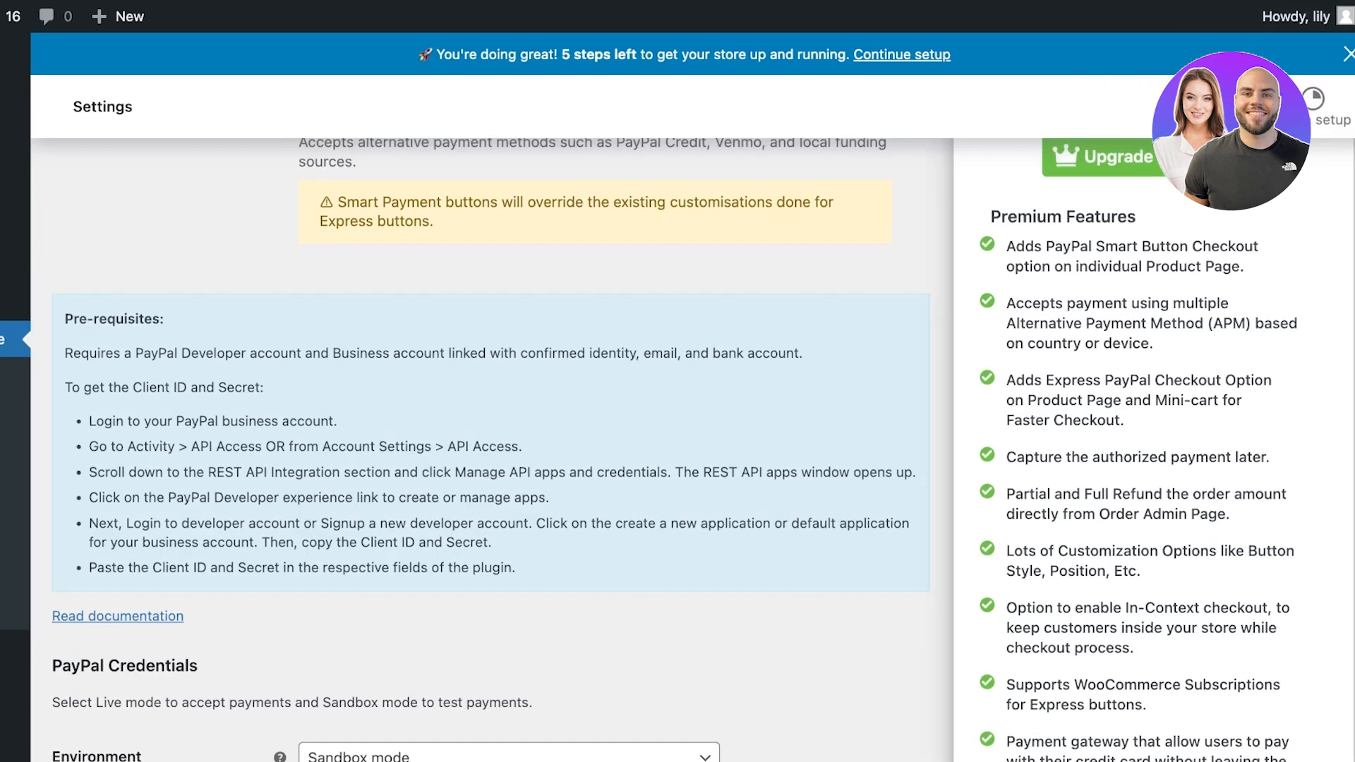
Dismiss the store setup reminder banner and open the WooCommerce home page to view its setup checklist.
click(1347, 54)
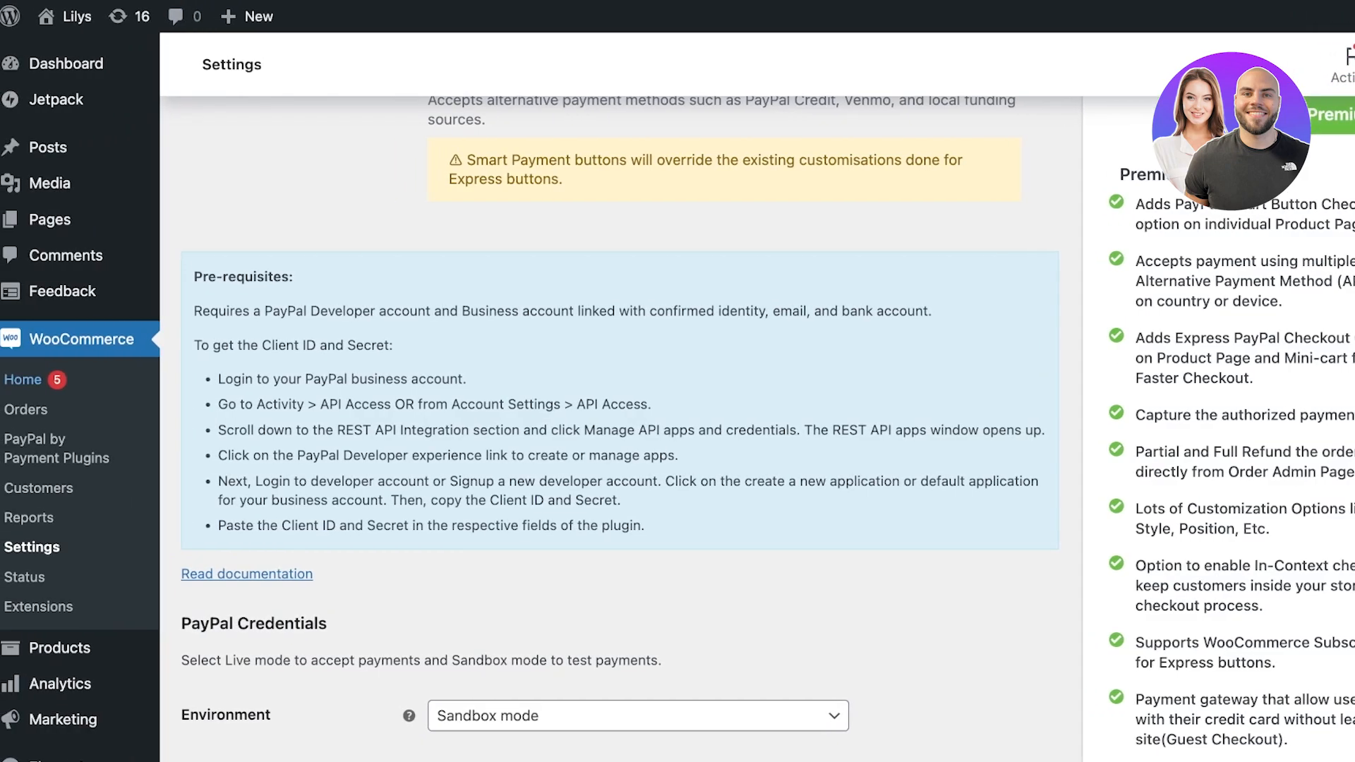
click(24, 380)
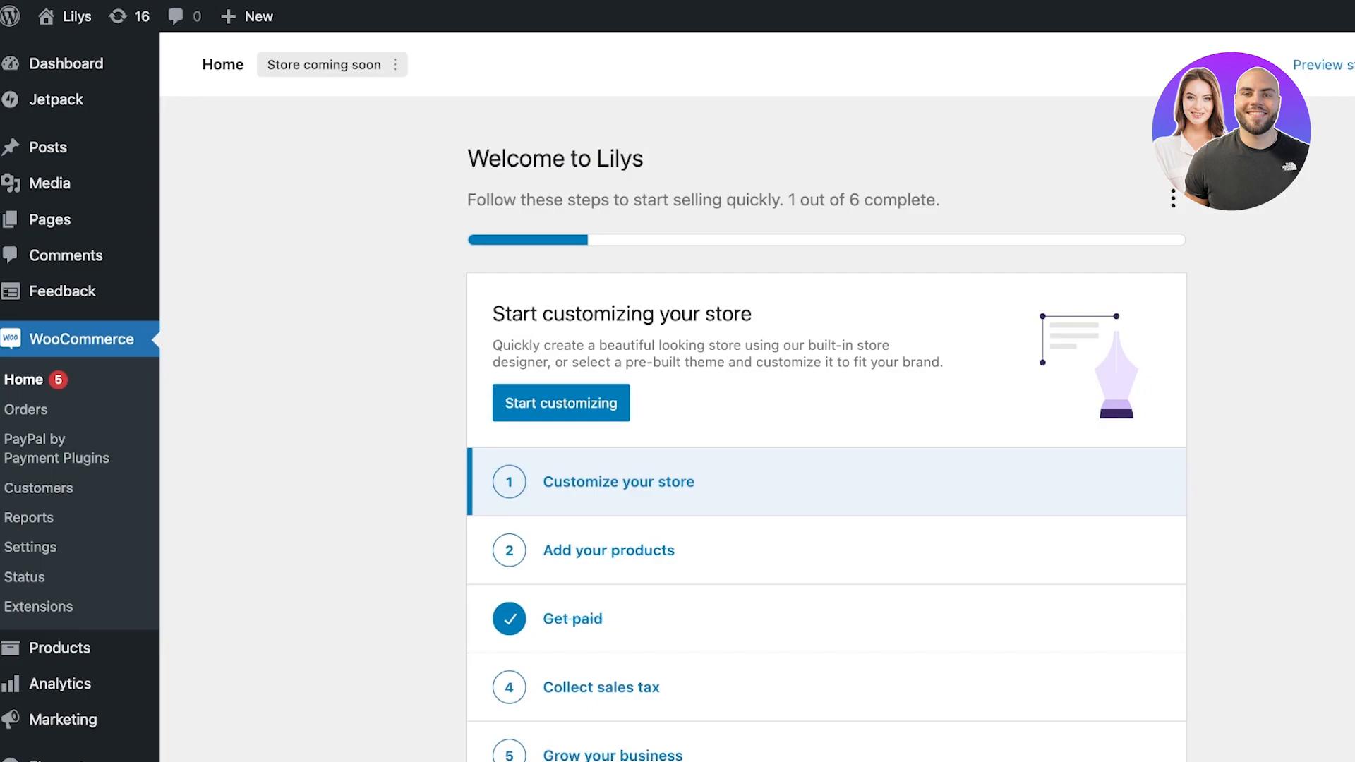
scroll(776, 205, down, 5)
scroll(62, 285, up, 5)
scroll(28, 365, down, 1)
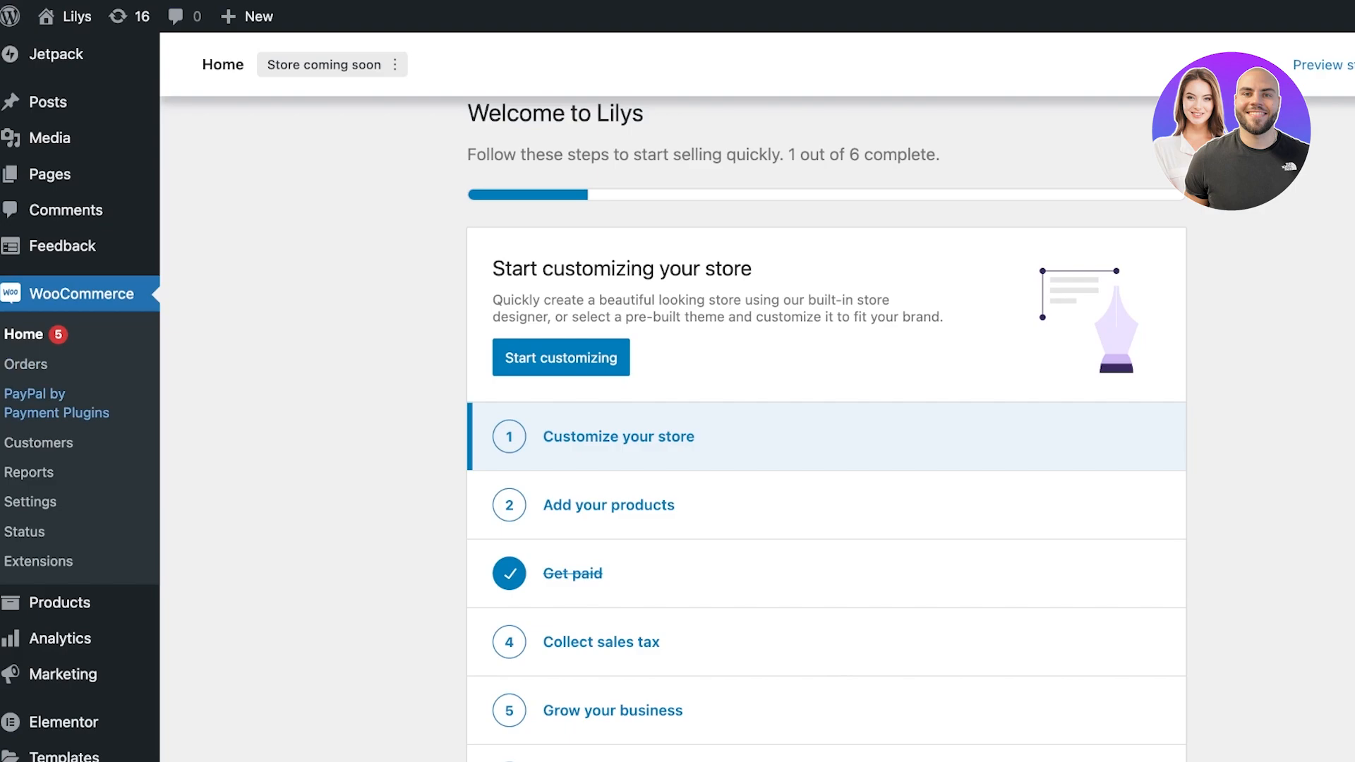
scroll(35, 402, up, 1)
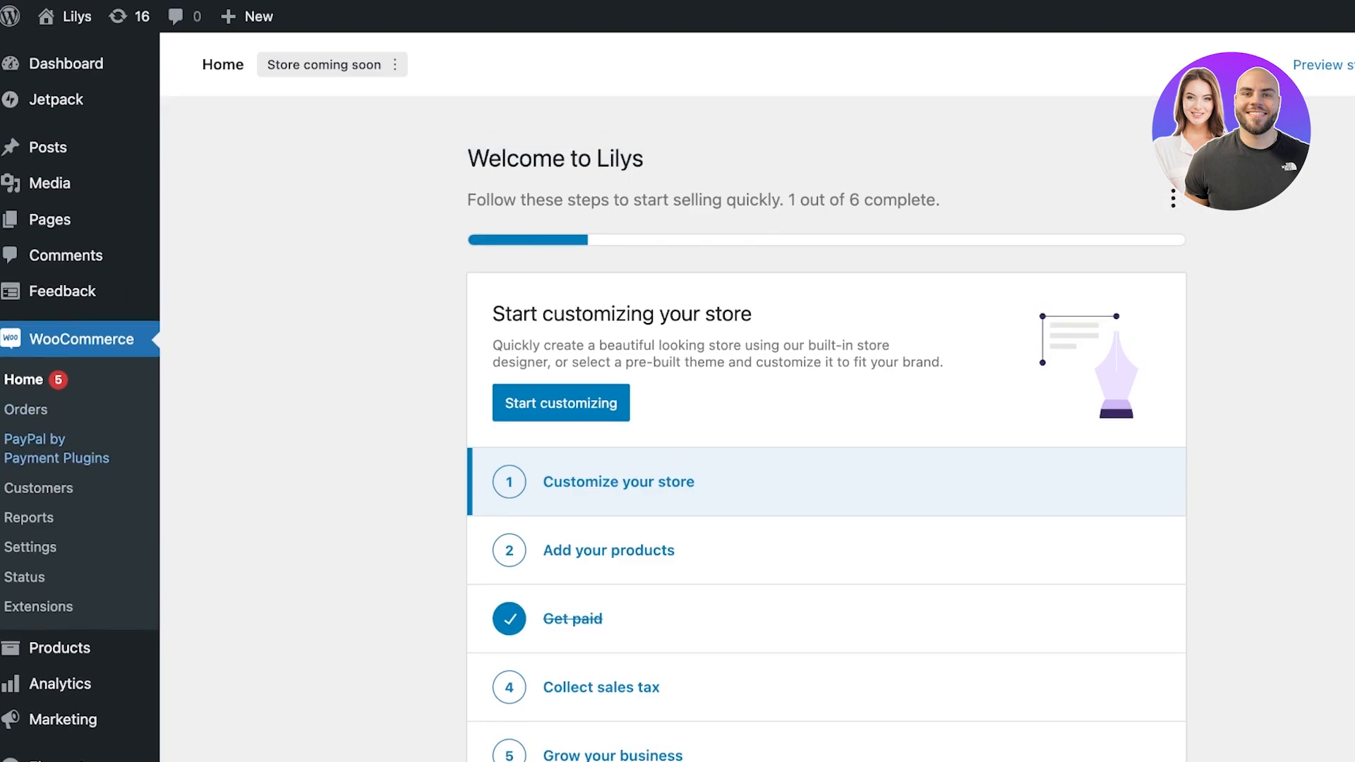